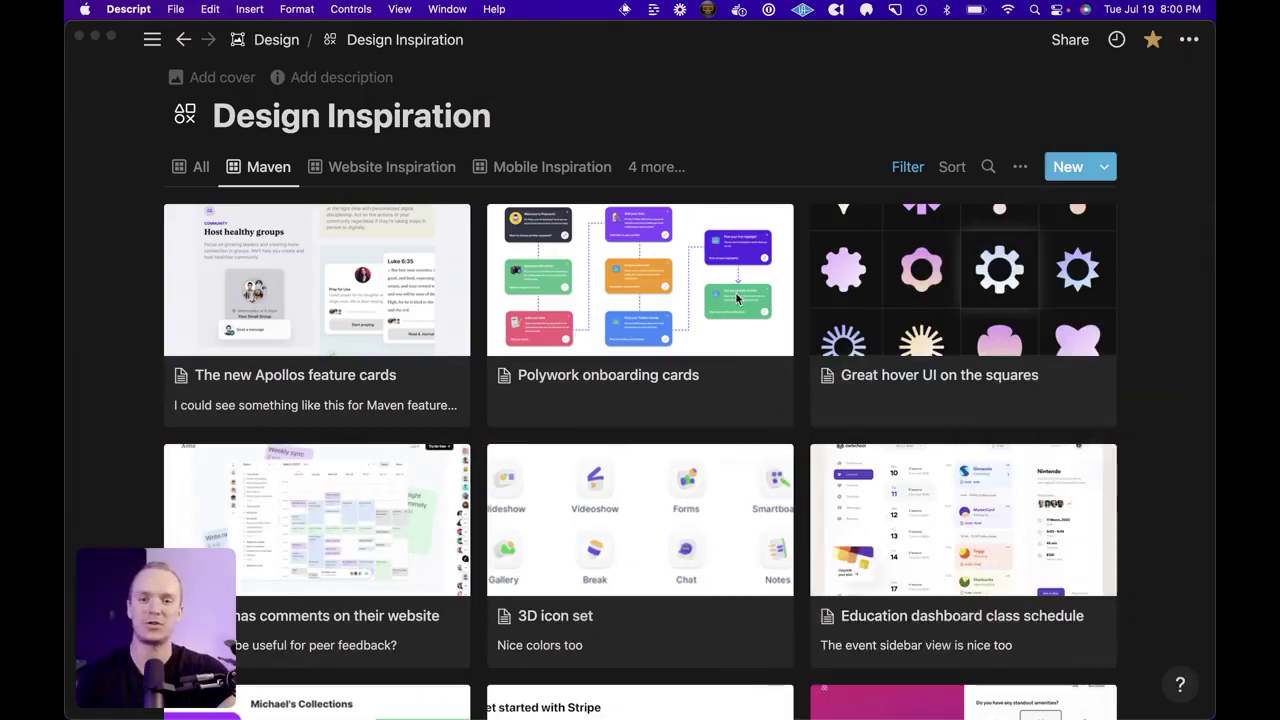
Step: Browse the saved cards in the Maven view of the Design Inspiration gallery
scroll(744, 330, down, 5)
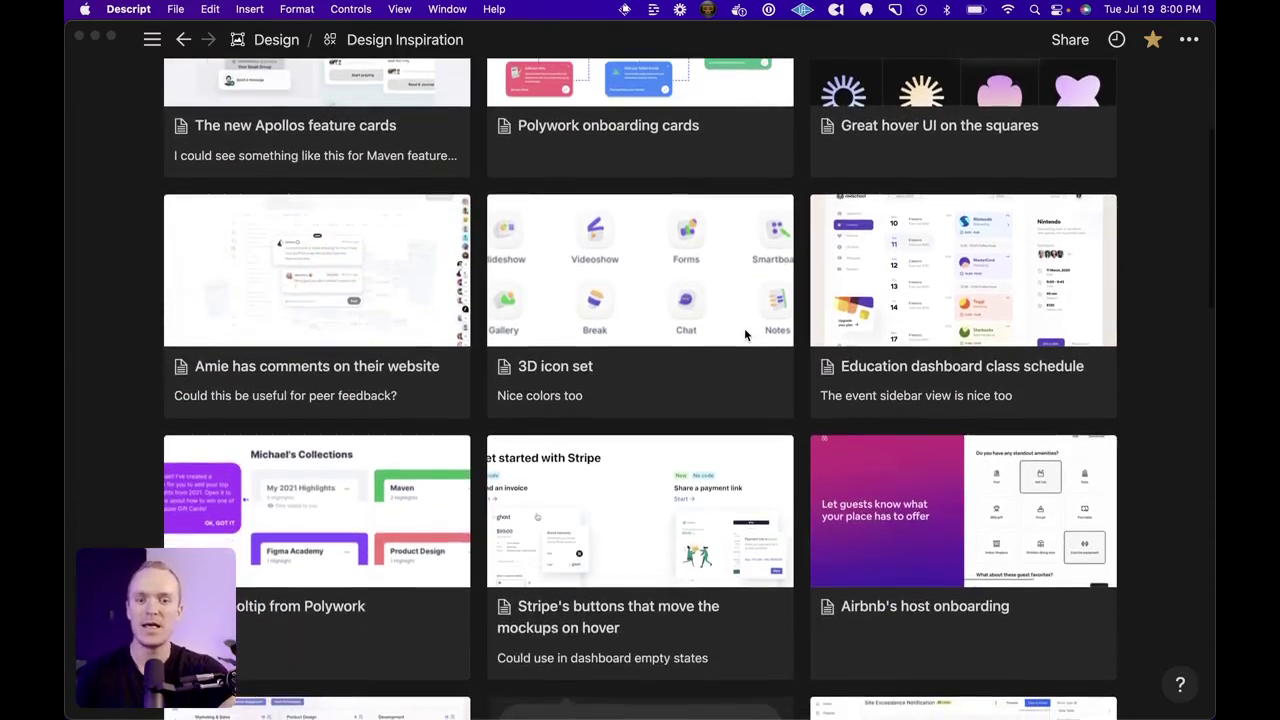
scroll(744, 335, down, 9)
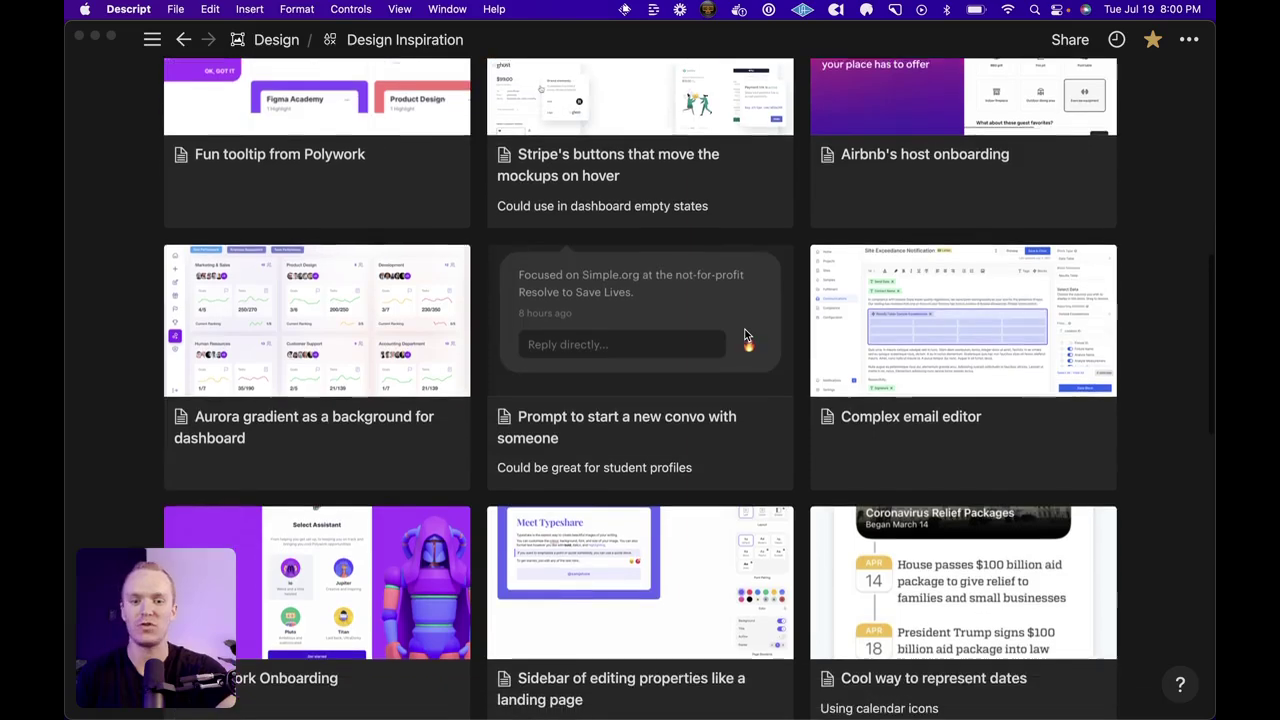
scroll(744, 335, down, 5)
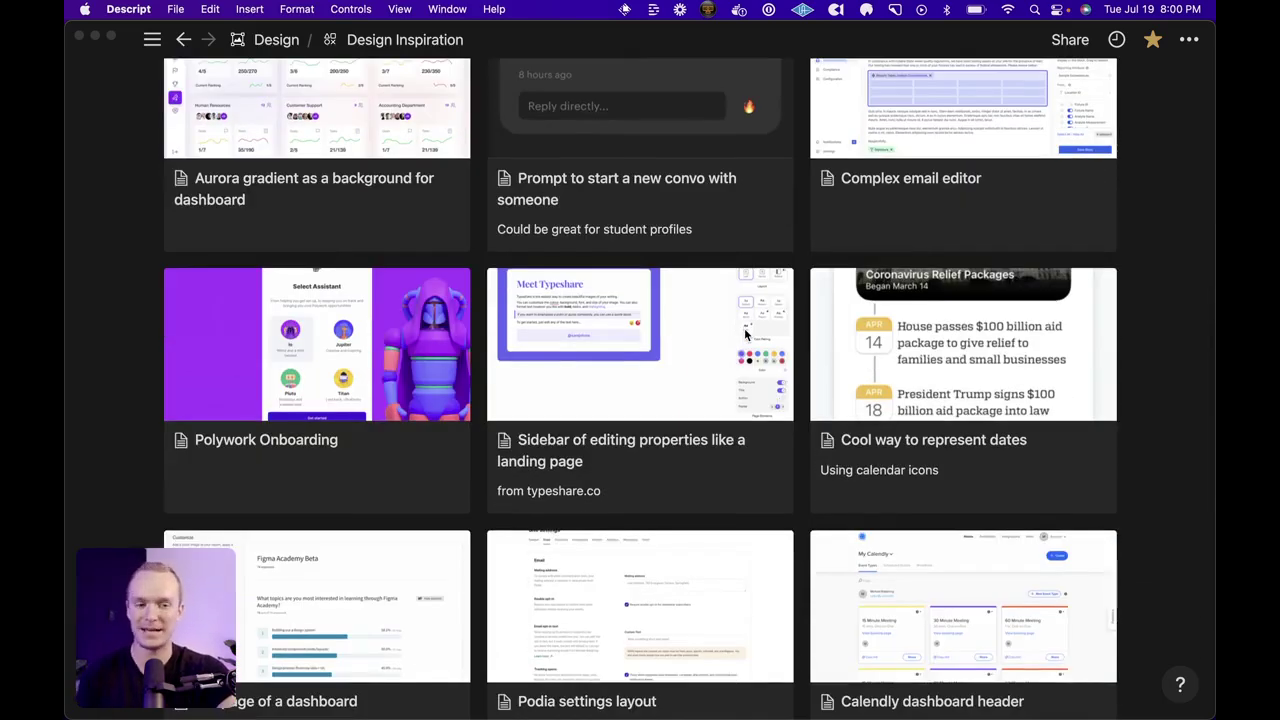
scroll(744, 335, down, 4)
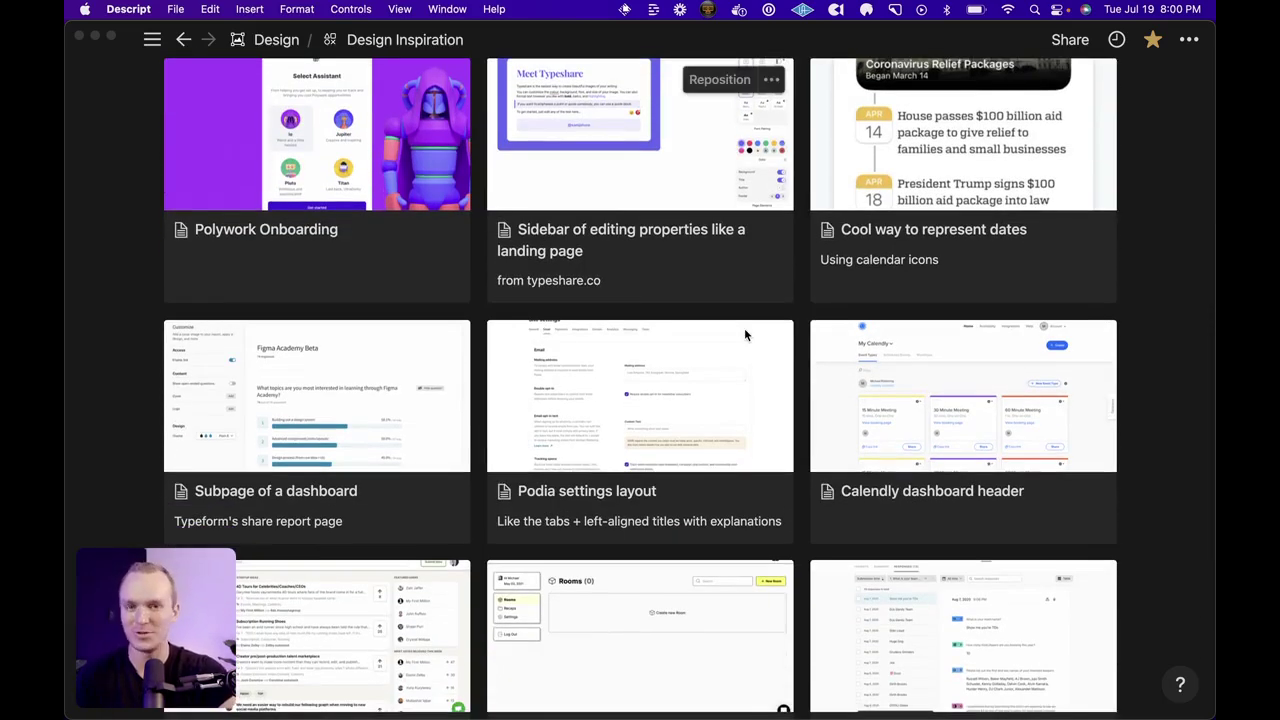
scroll(744, 335, up, 20)
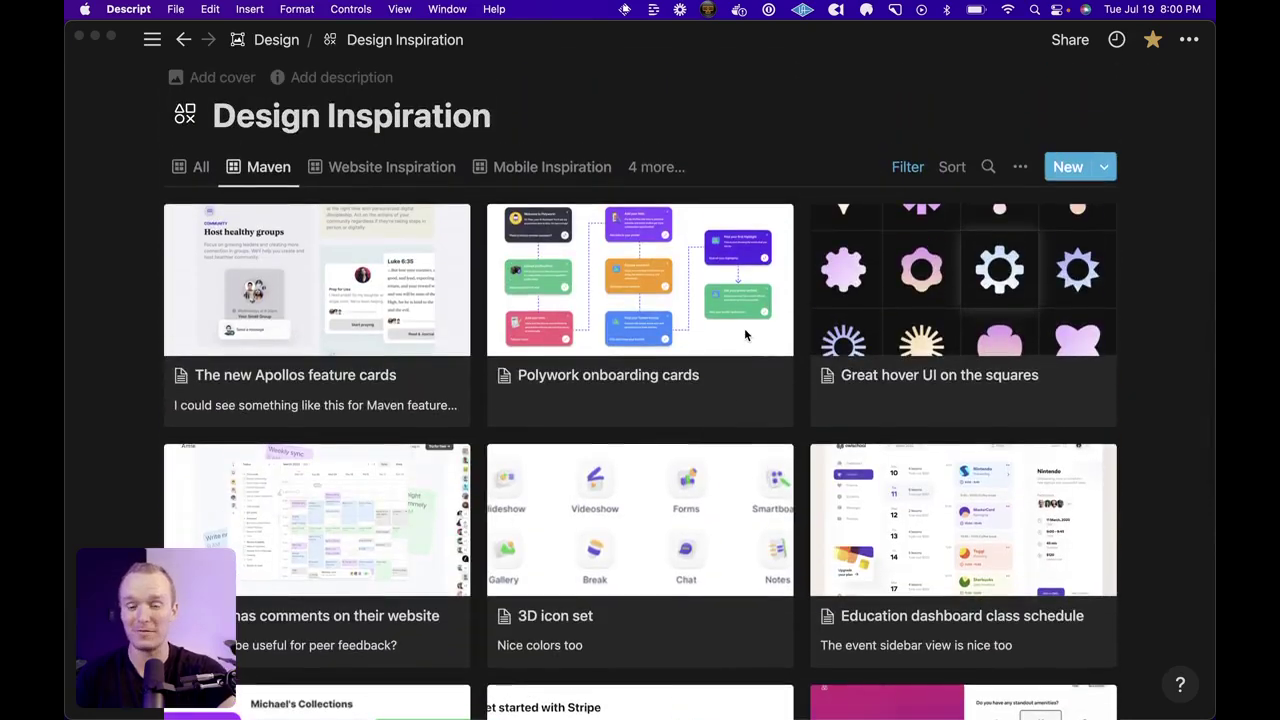
Step: Switch to the Website Inspiration view and look through its saved website examples
click(365, 172)
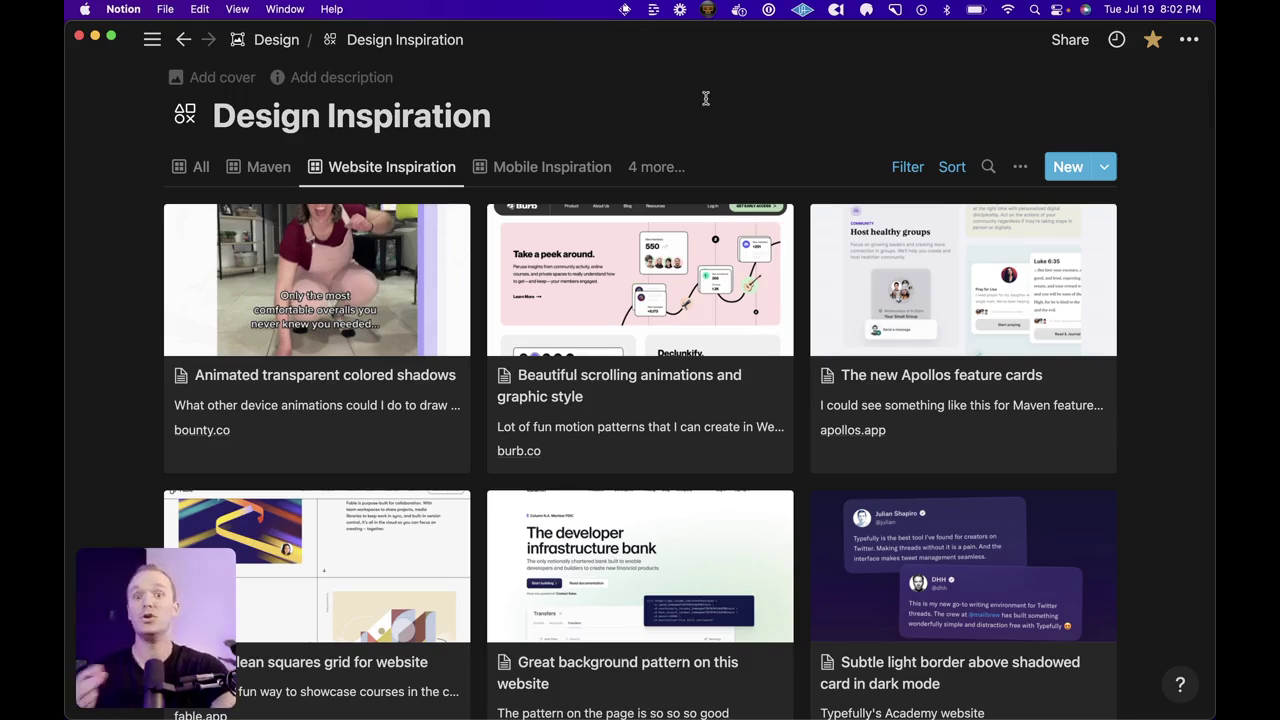
scroll(705, 98, down, 10)
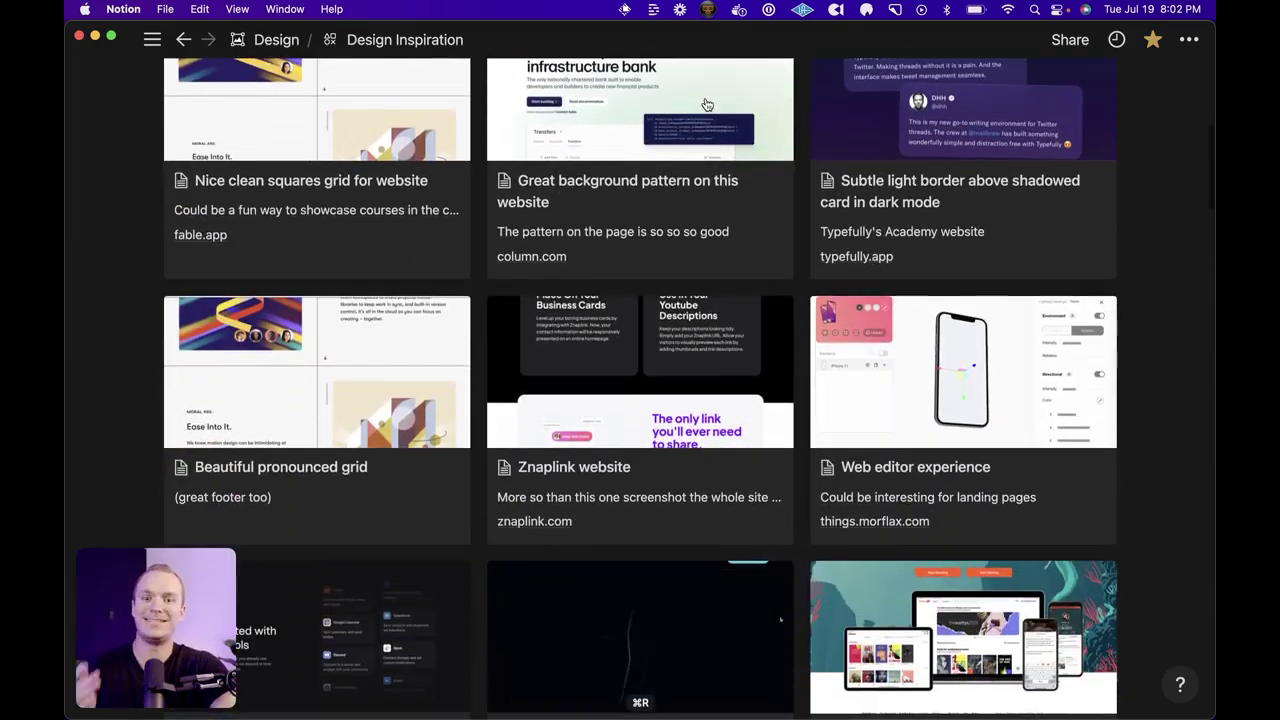
scroll(705, 104, down, 8)
scroll(706, 104, down, 3)
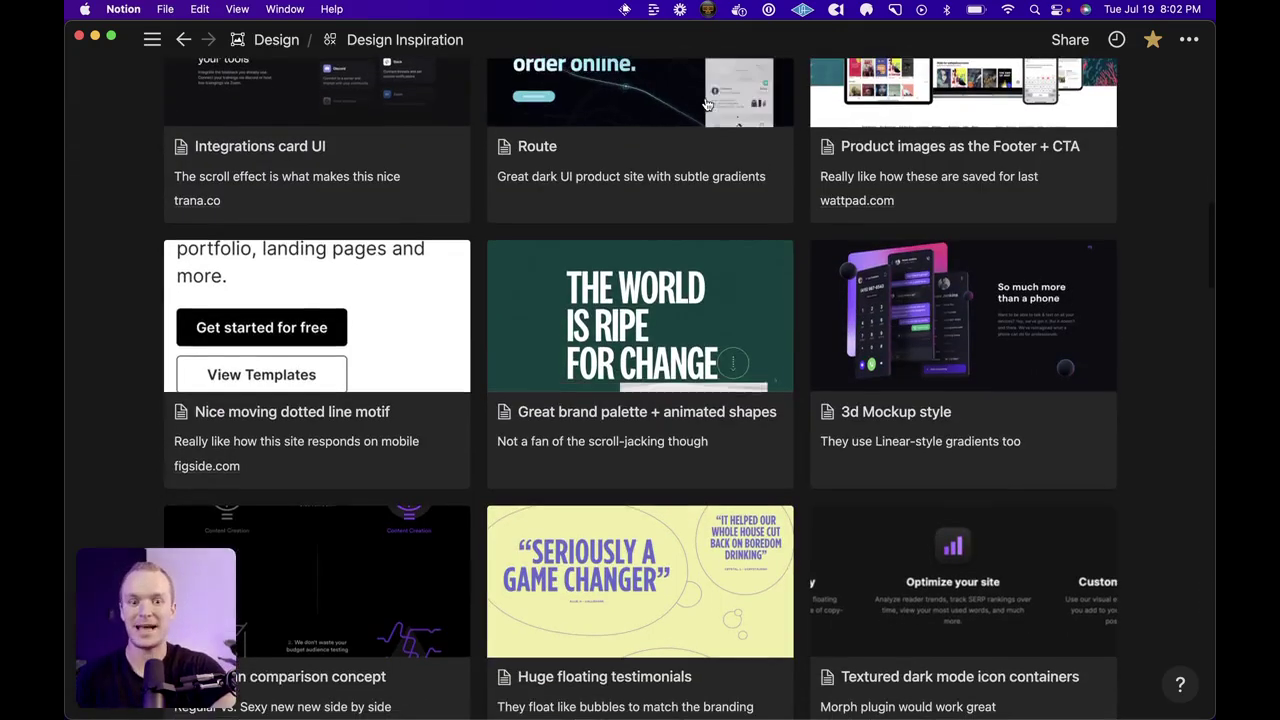
scroll(706, 104, down, 4)
Step: Open the "Huge floating testimonials" entry, view its properties and full screenshot, and close it
click(637, 426)
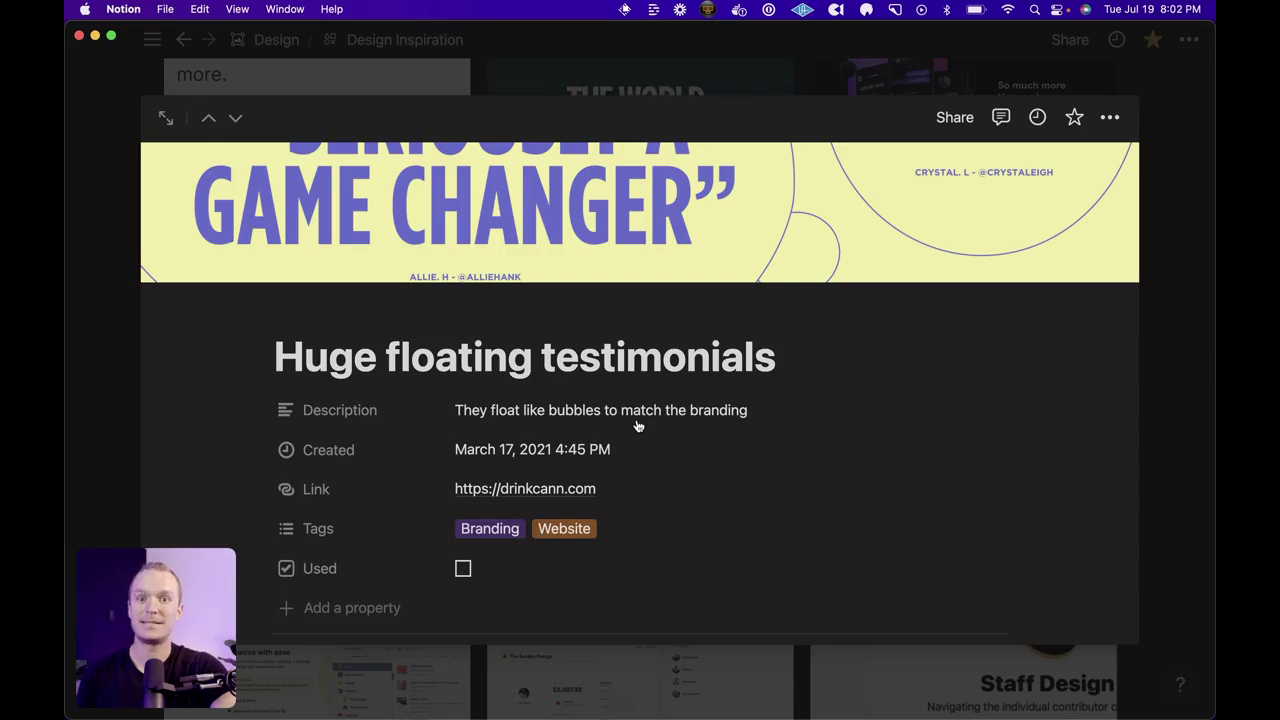
scroll(637, 426, down, 10)
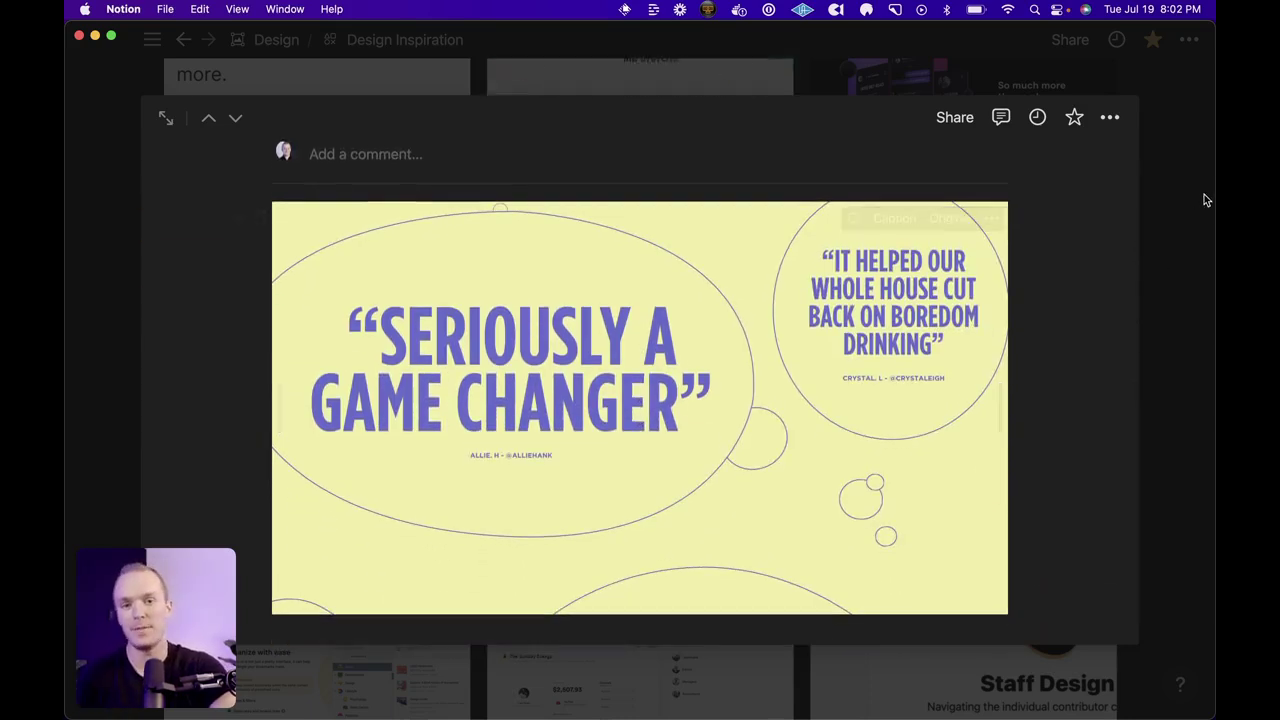
click(1201, 162)
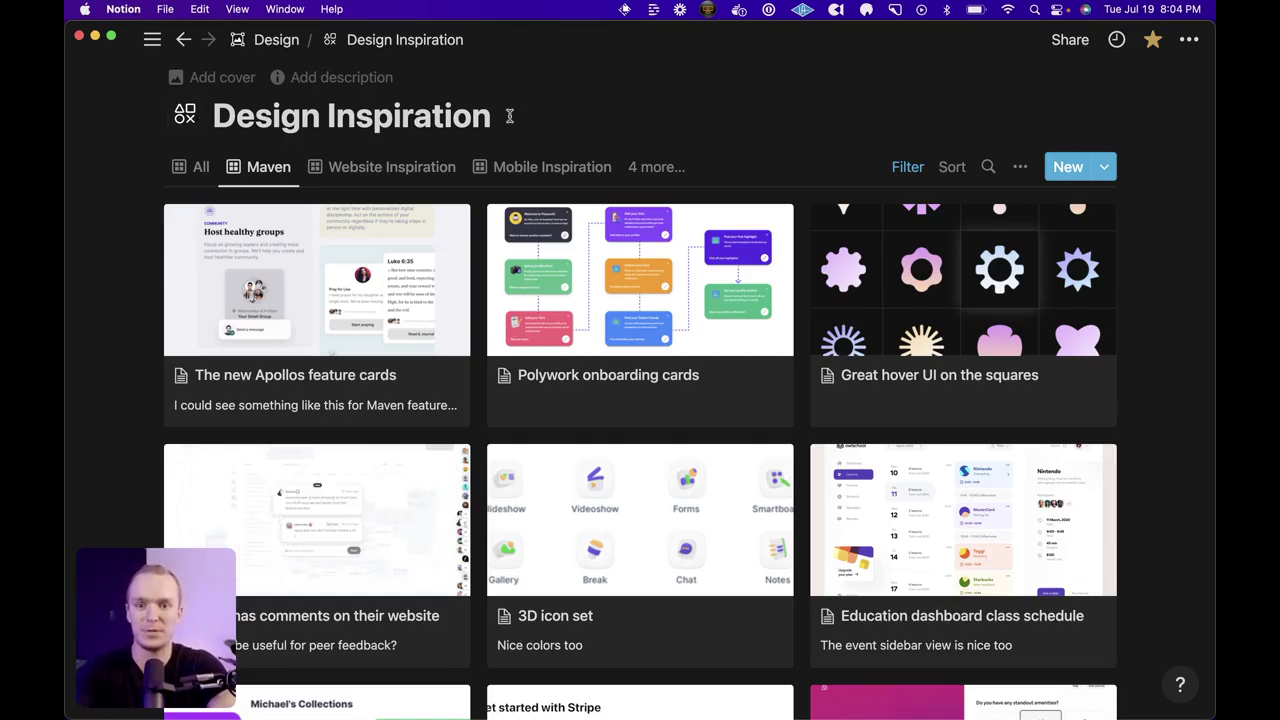
Step: Switch to the All view of Design Inspiration and open its layout settings
click(198, 168)
click(200, 170)
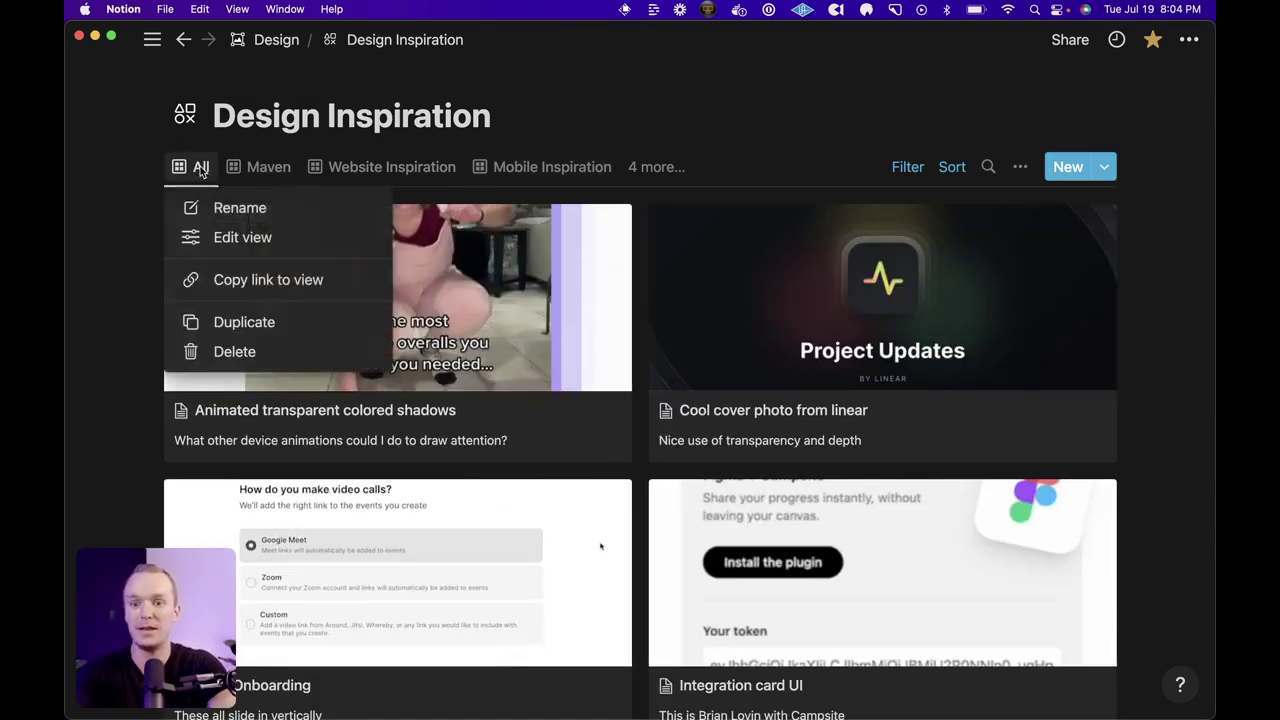
click(243, 237)
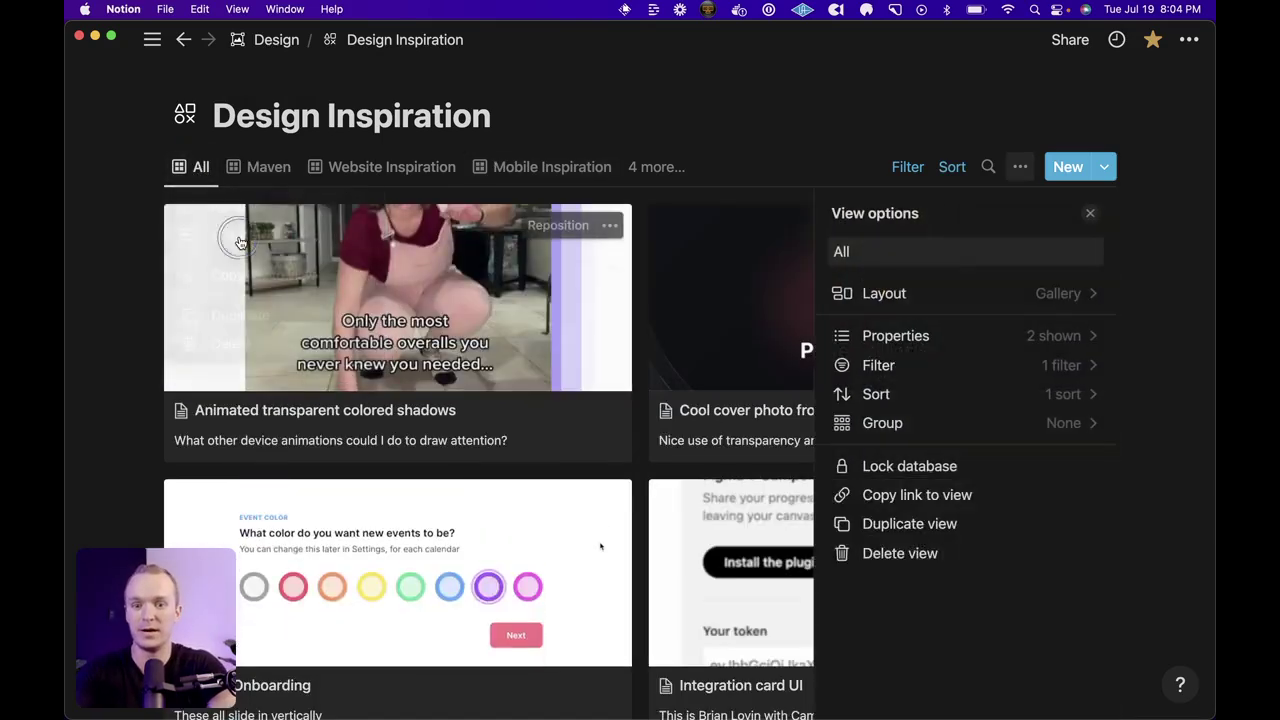
click(930, 292)
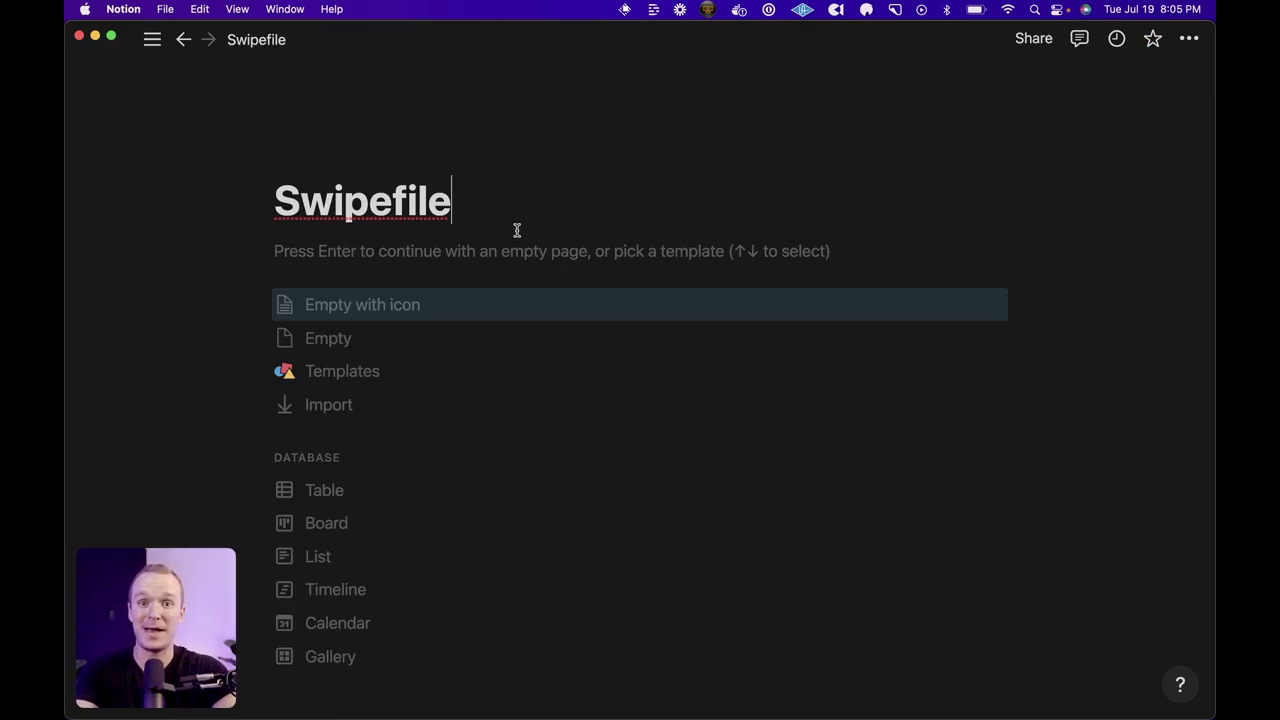
Step: Make the Swipefile page a gallery with a new database as its data source, and open the Example card
click(330, 657)
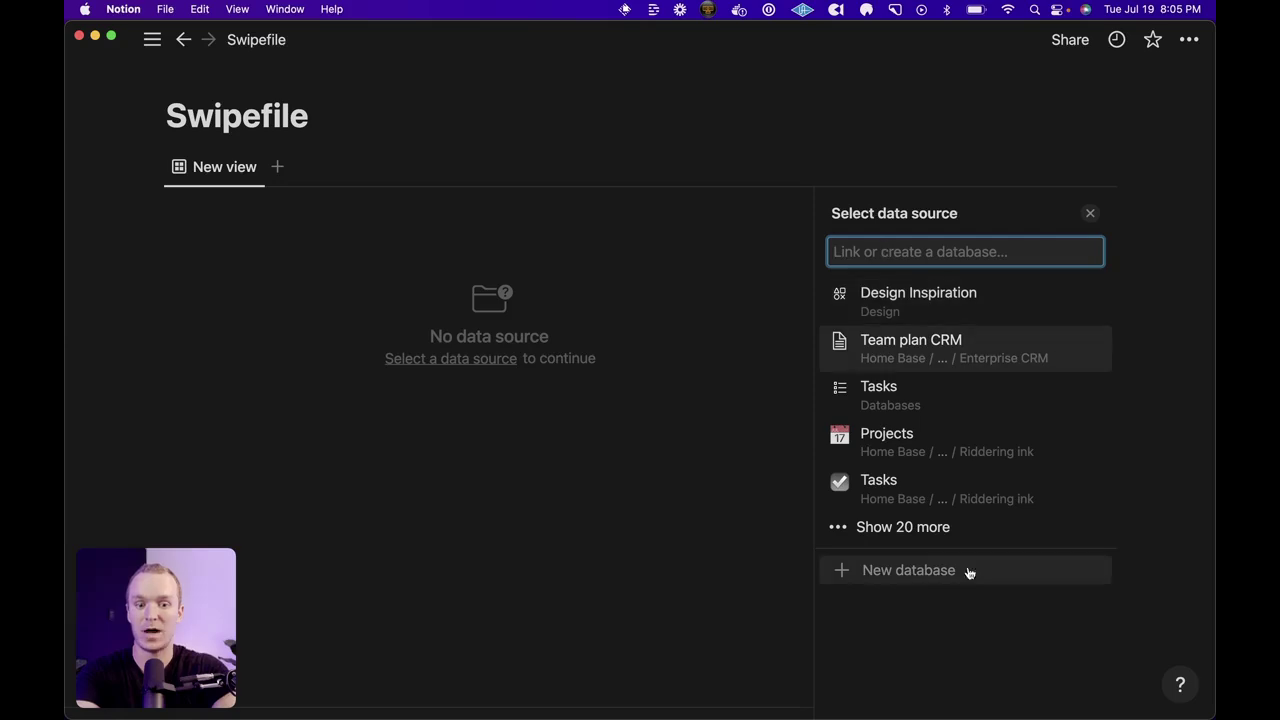
click(903, 571)
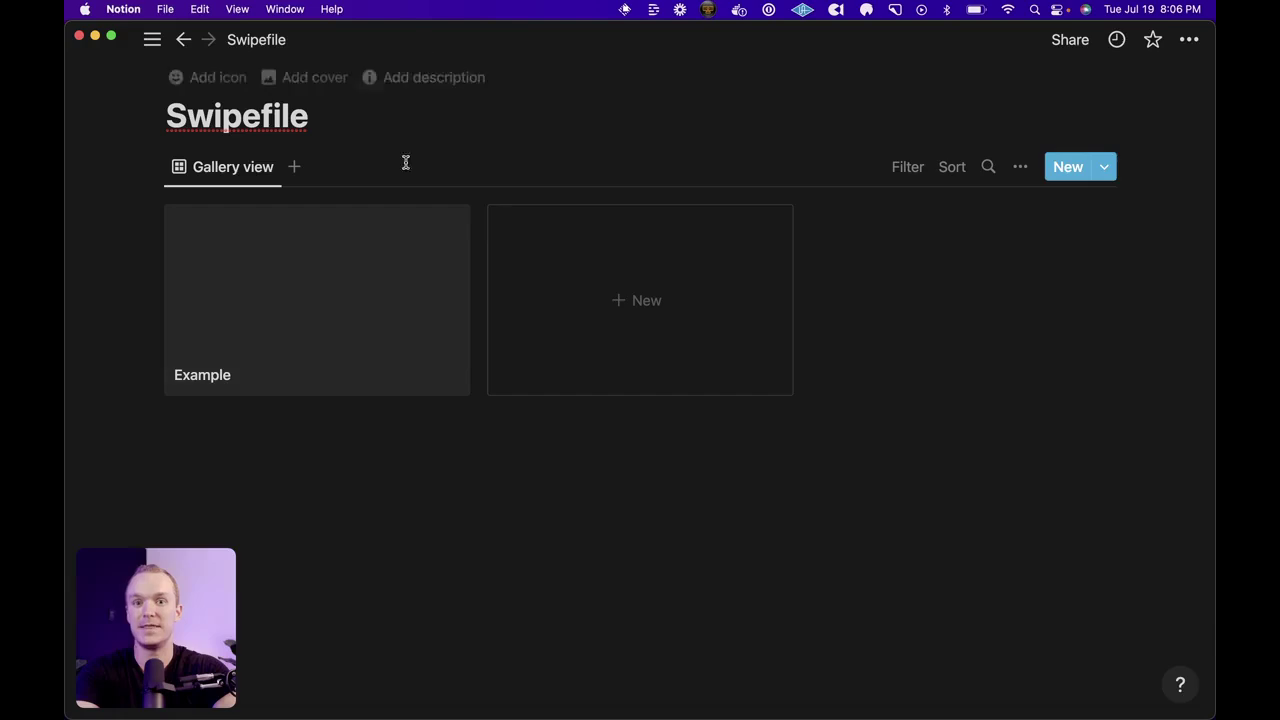
click(309, 314)
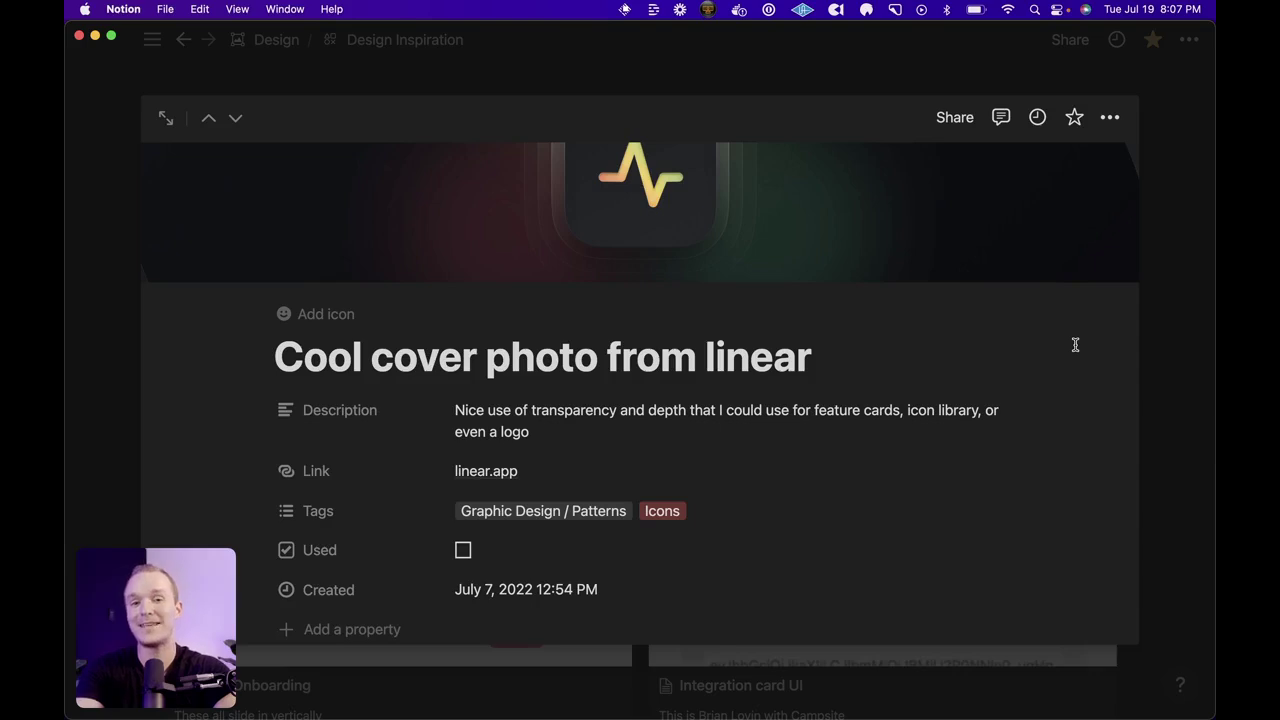
Step: Examine the properties, description text and embedded image of the "Cool cover photo from linear" entry
scroll(1075, 344, down, 3)
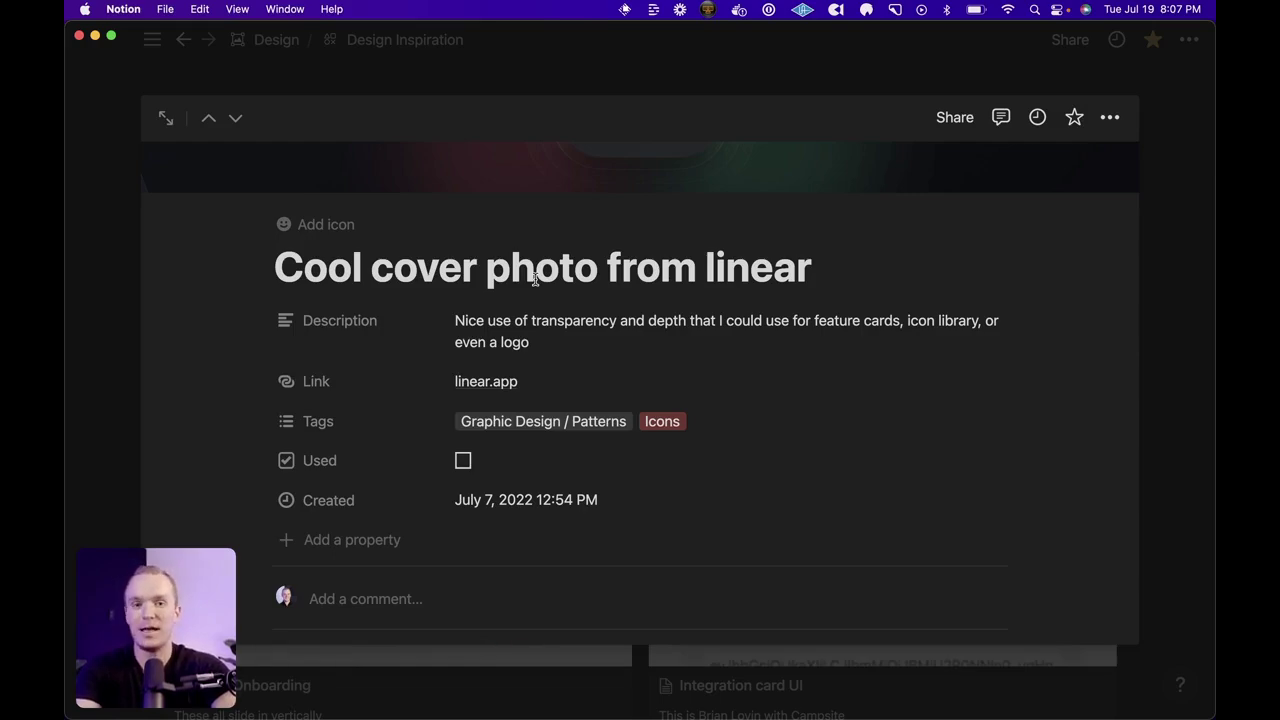
scroll(700, 354, down, 5)
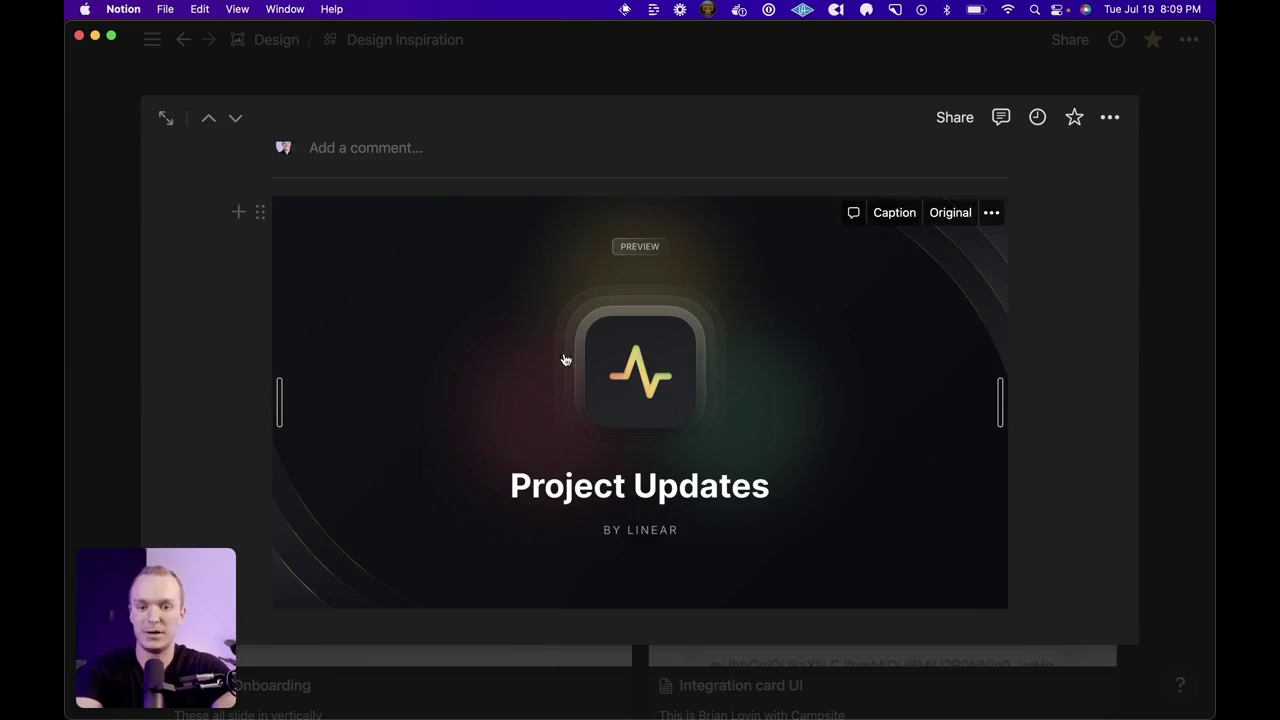
scroll(728, 408, up, 10)
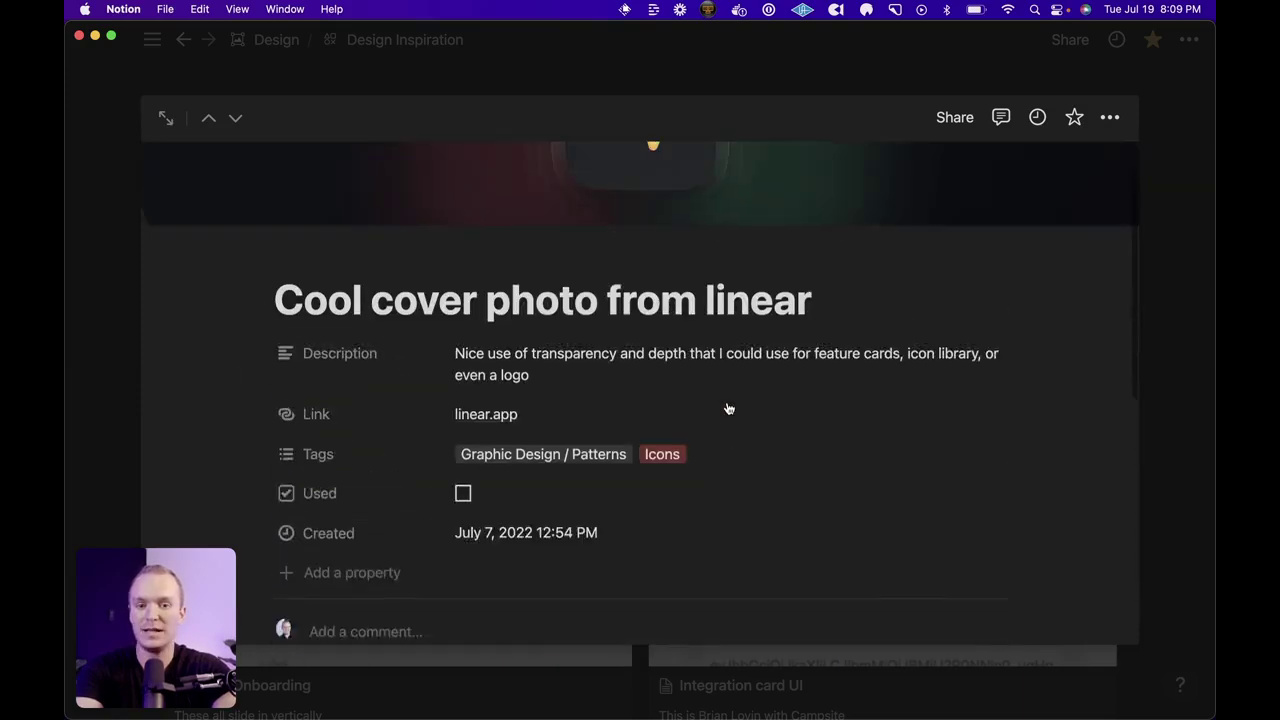
mouse_move(727, 178)
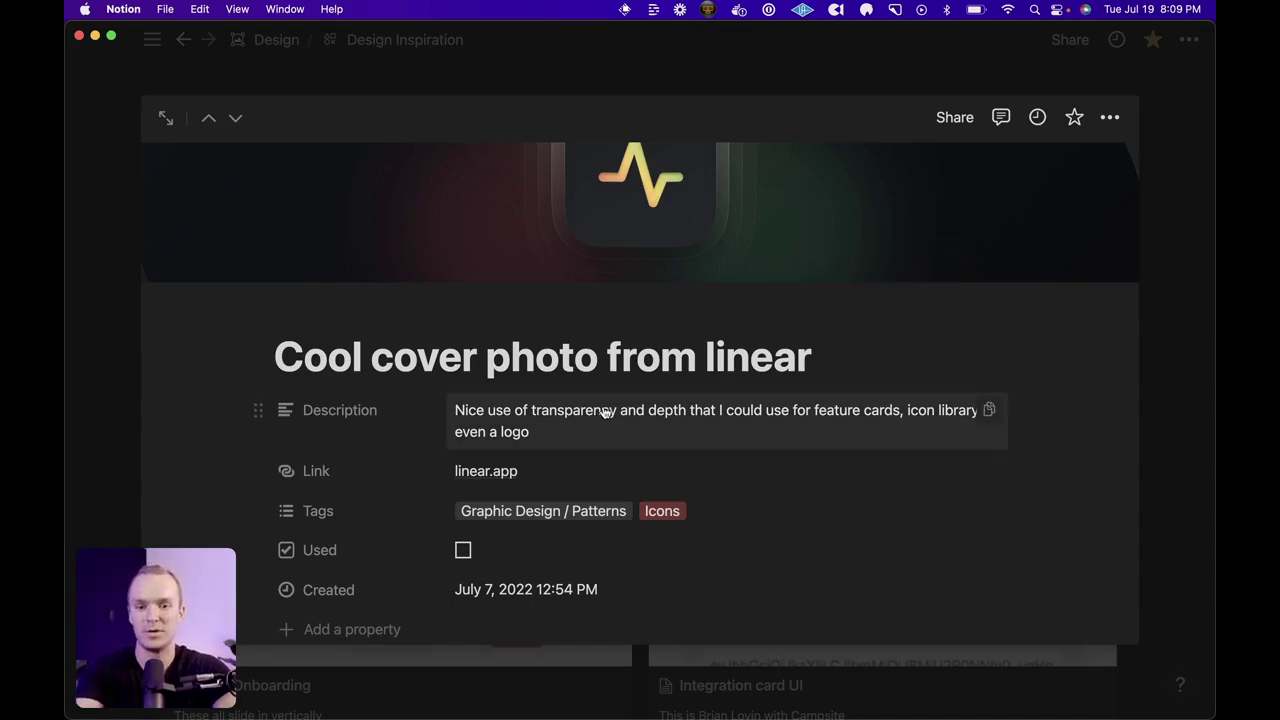
triple_click(658, 418)
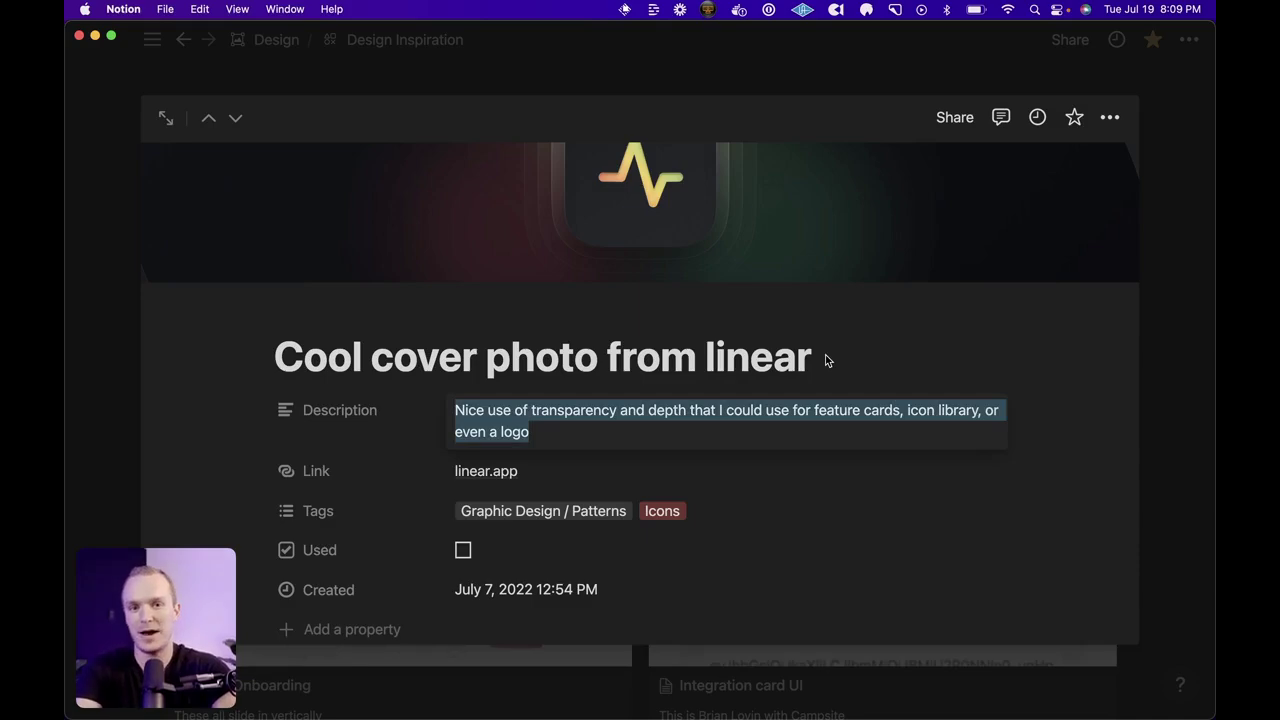
click(557, 482)
scroll(560, 470, down, 10)
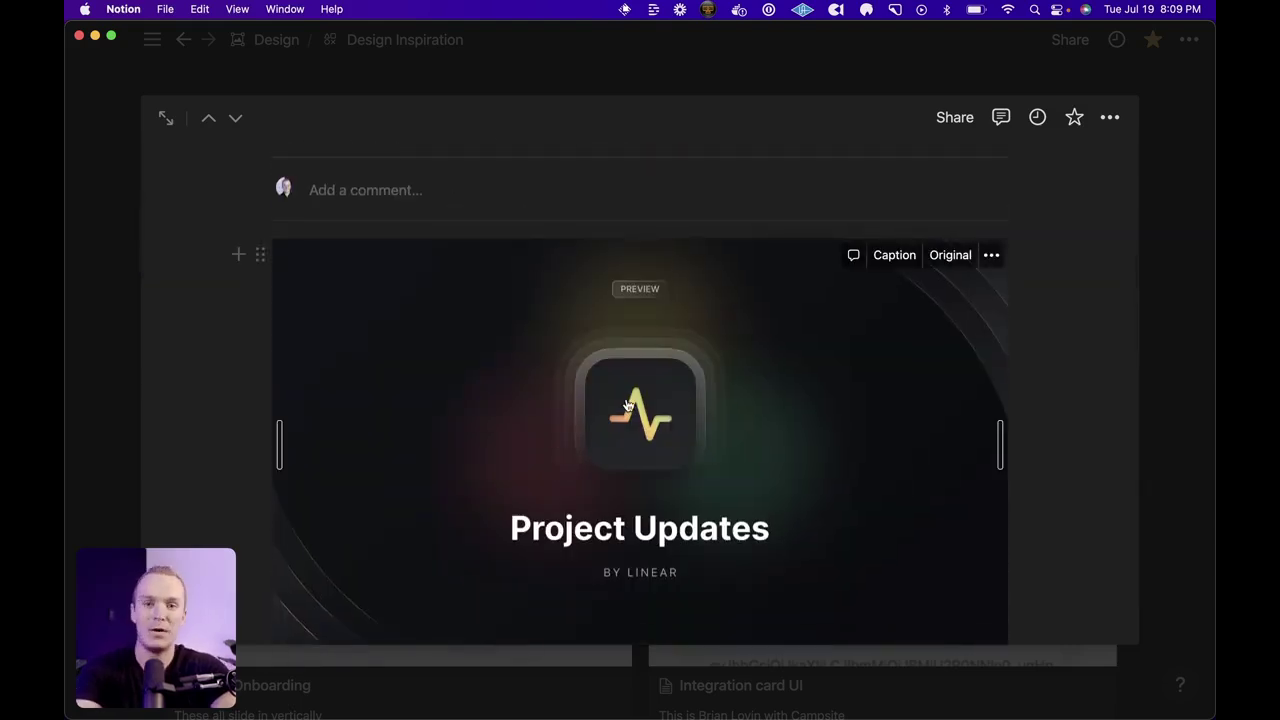
scroll(628, 404, up, 10)
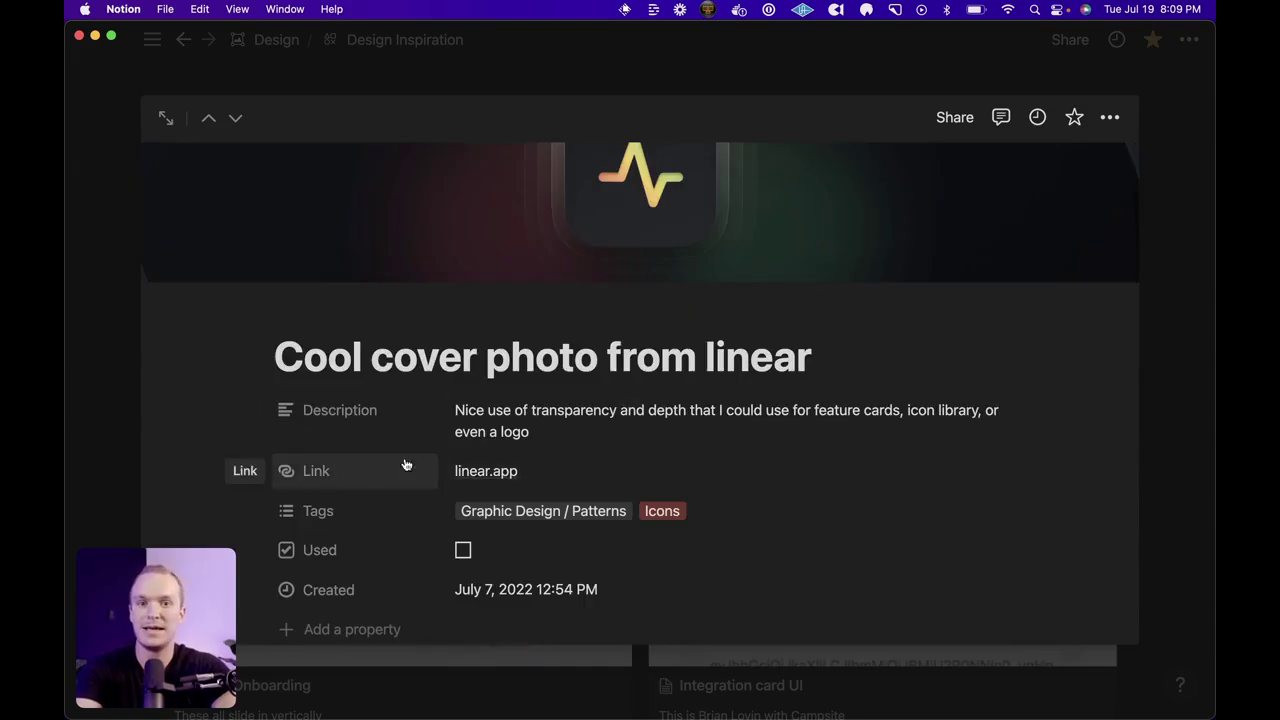
Step: Review the full list of tag options available for the "Cool cover photo from linear" entry, leaving its tags unedited
scroll(558, 474, down, 2)
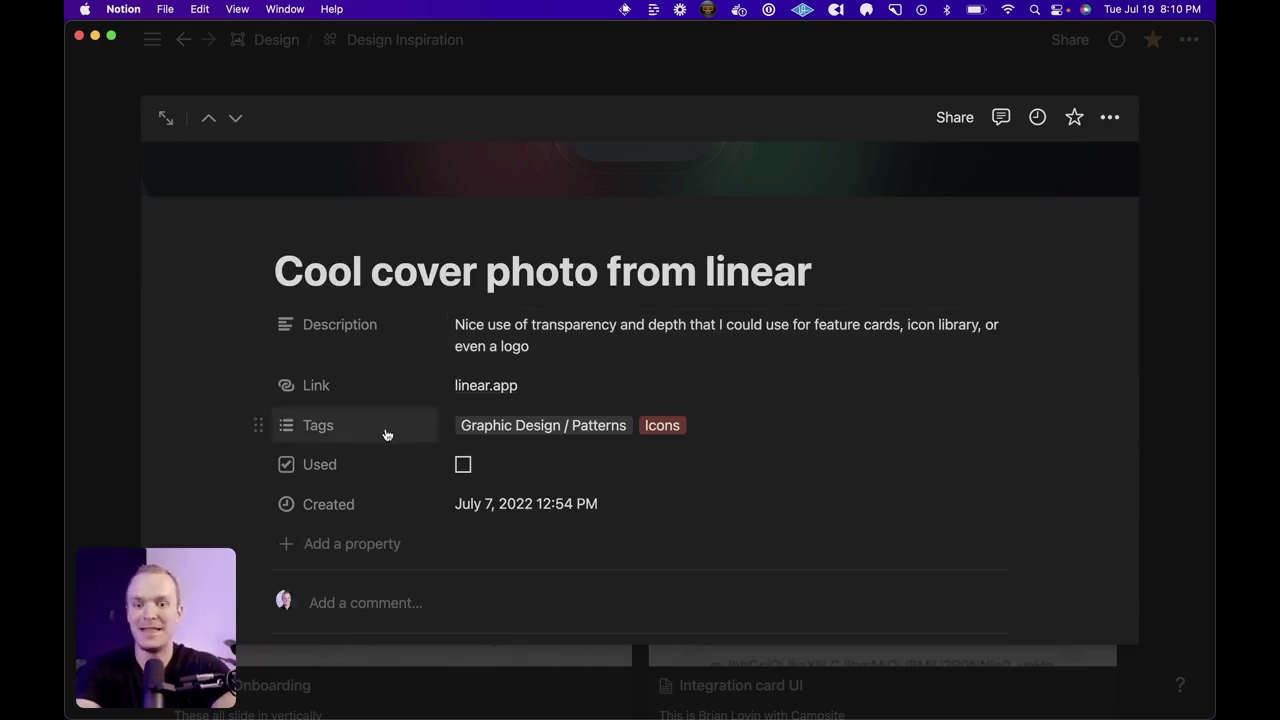
click(481, 421)
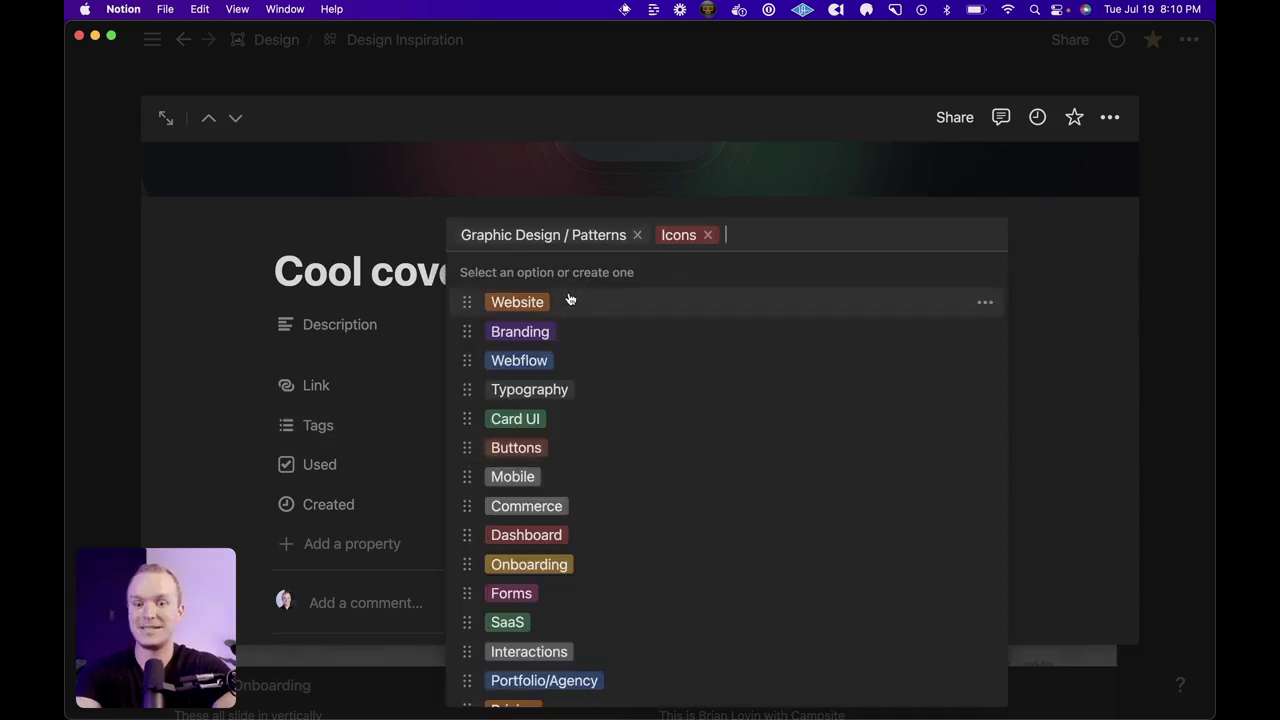
scroll(611, 430, down, 3)
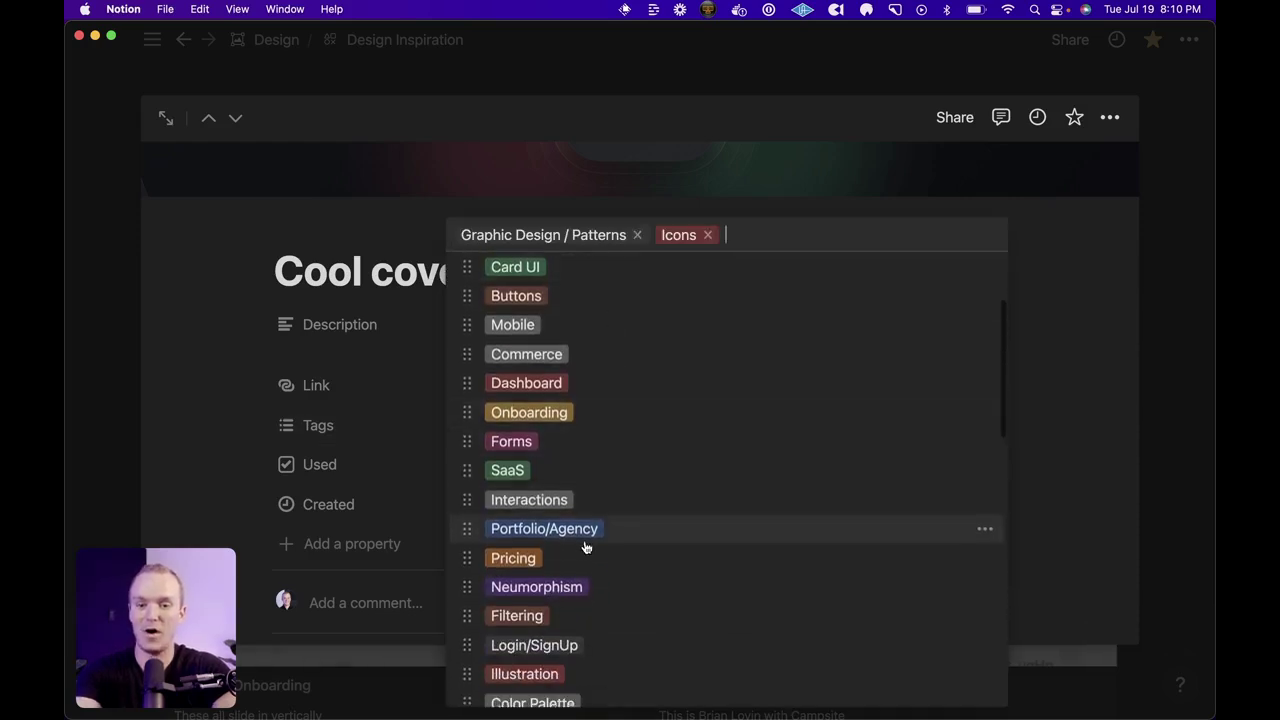
scroll(586, 547, down, 10)
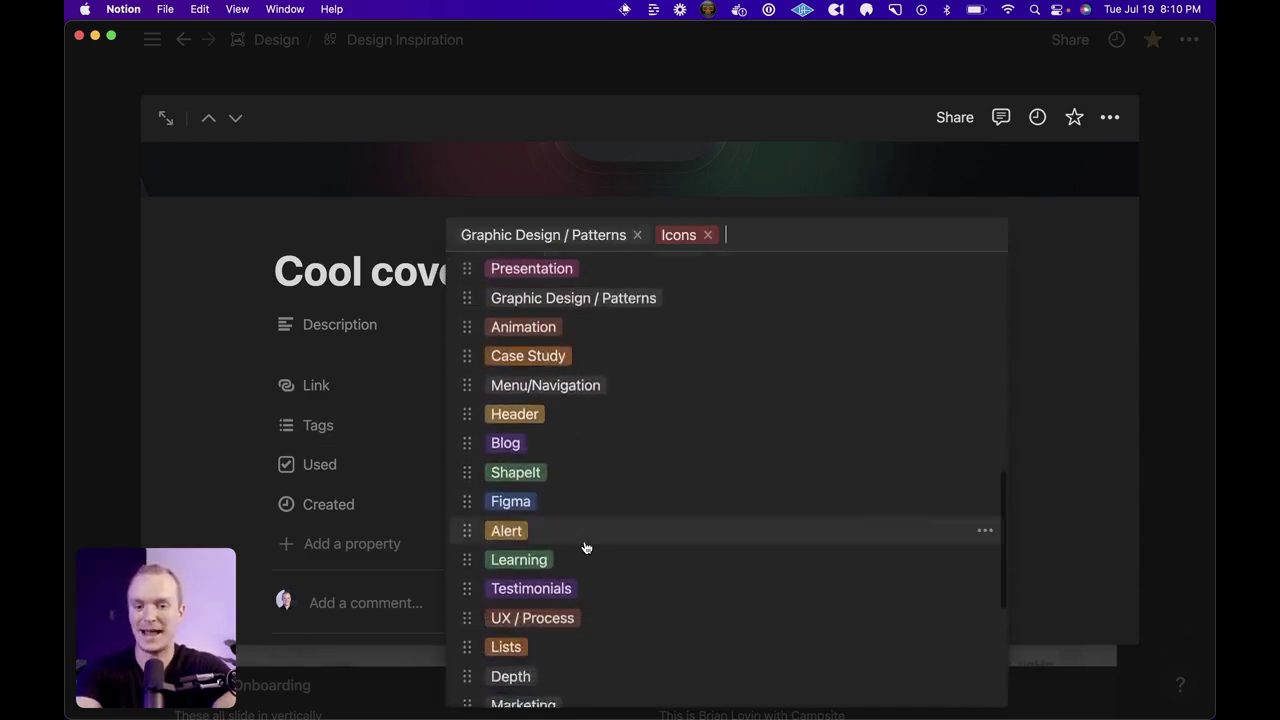
scroll(586, 547, down, 6)
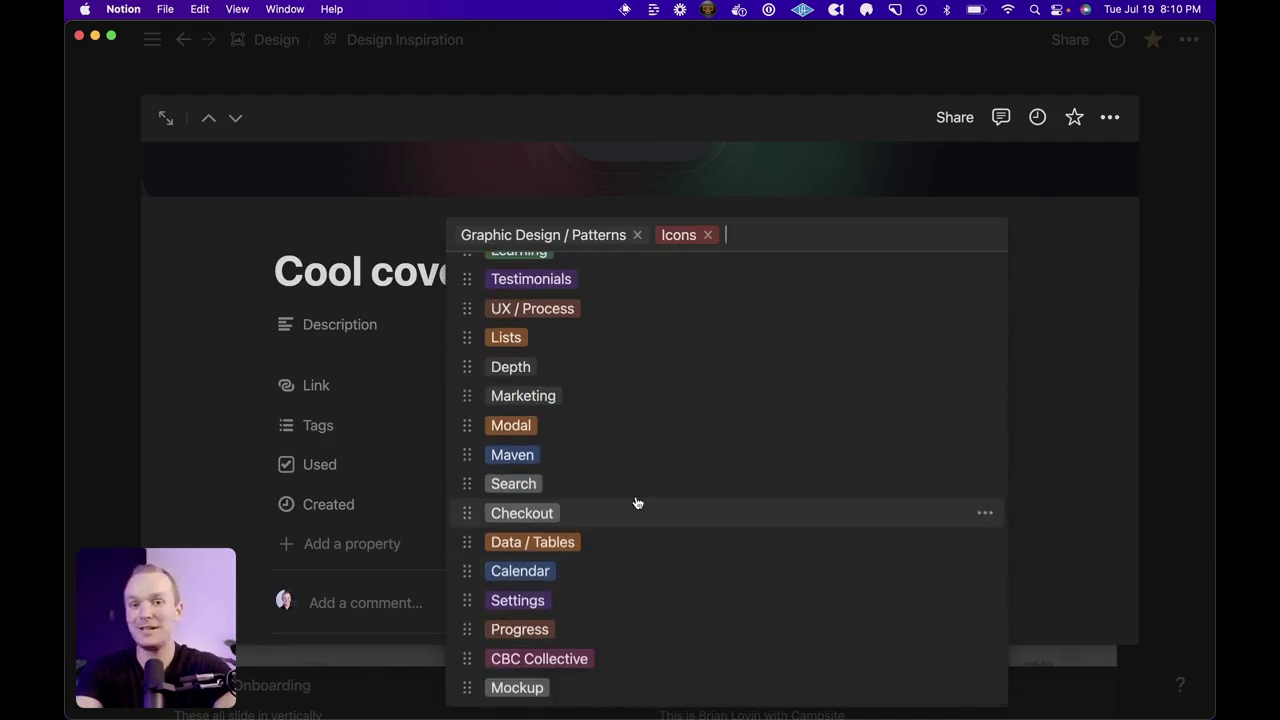
scroll(636, 502, up, 15)
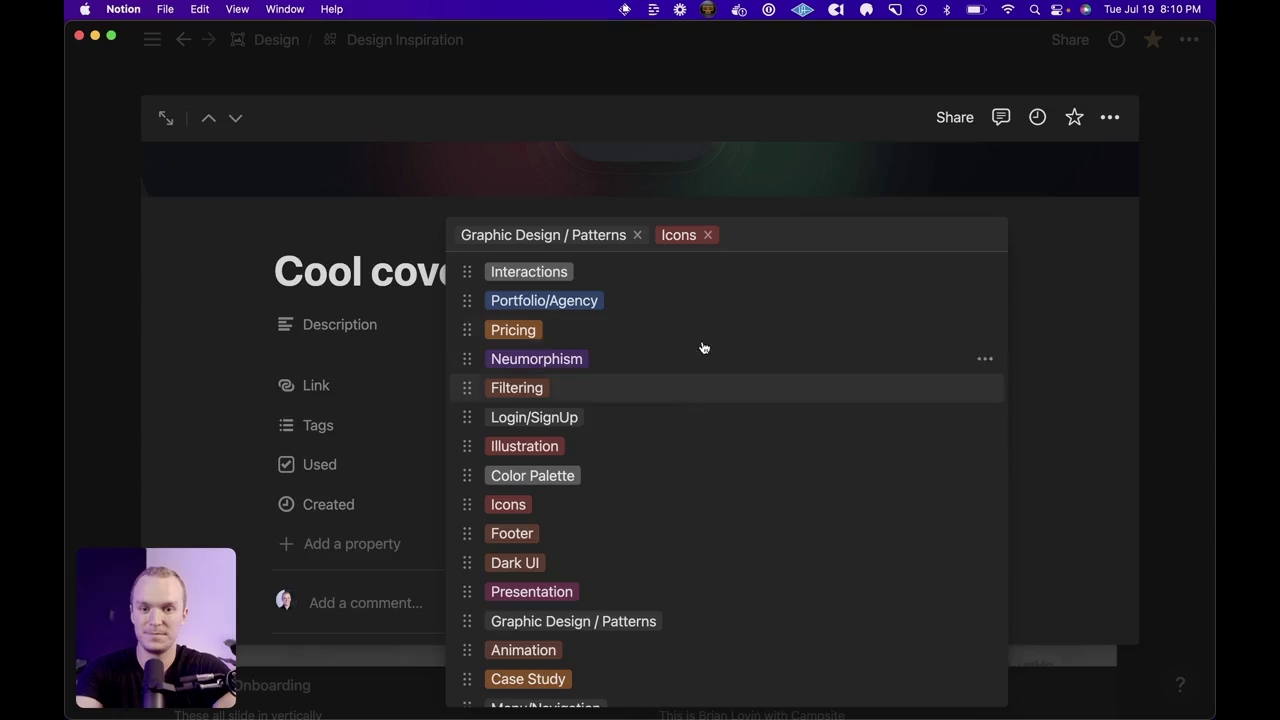
click(802, 176)
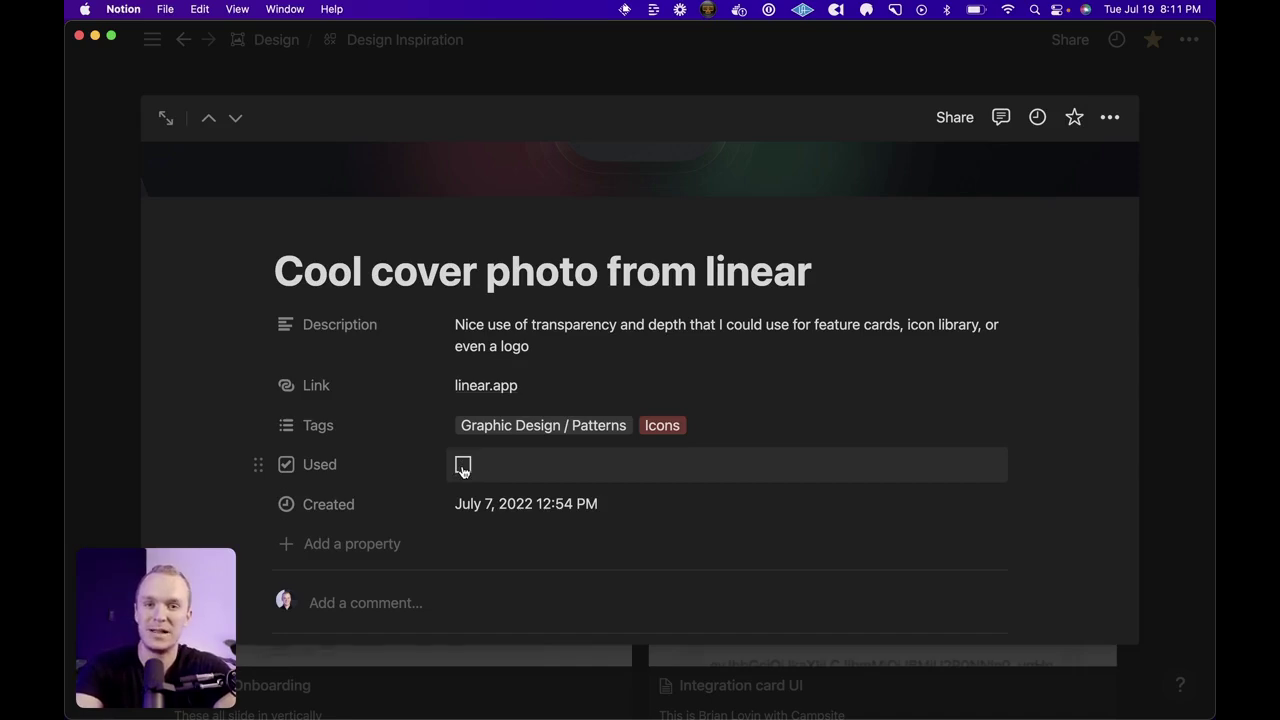
Step: Mark the "Cool cover photo from linear" entry as used
click(463, 466)
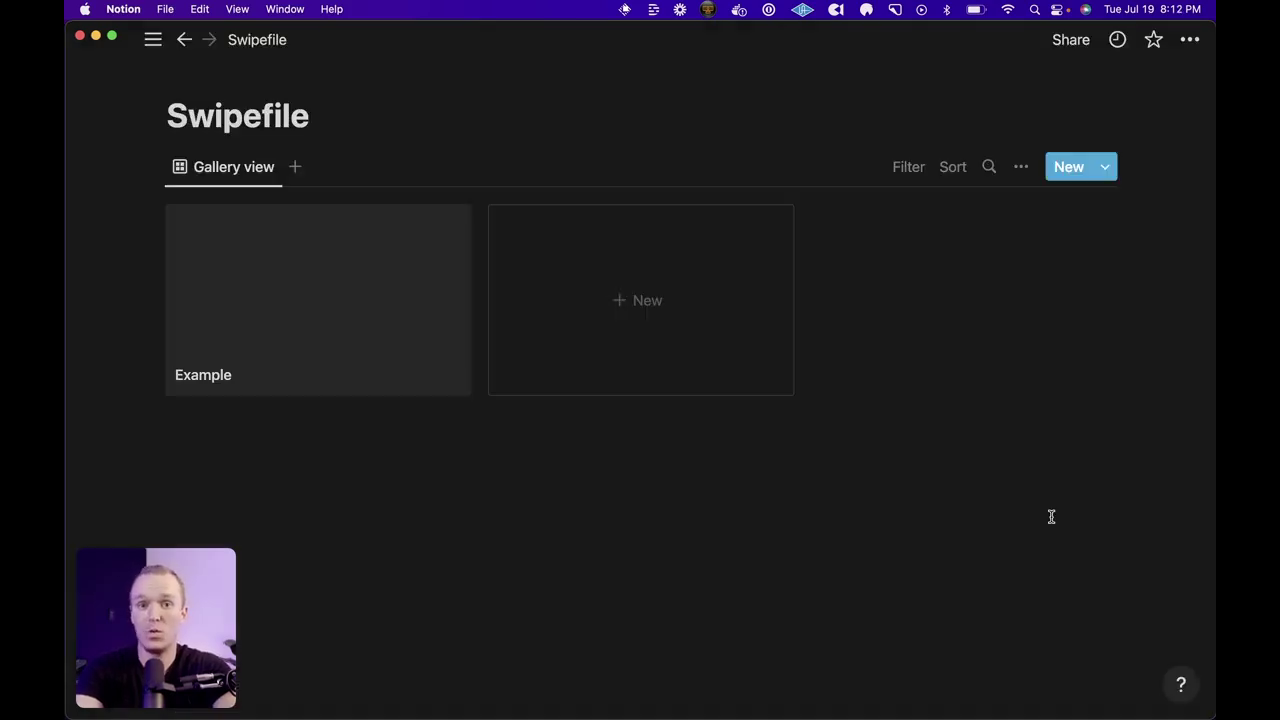
Step: Add a new text property named Description to the Swipefile gallery database
click(1021, 170)
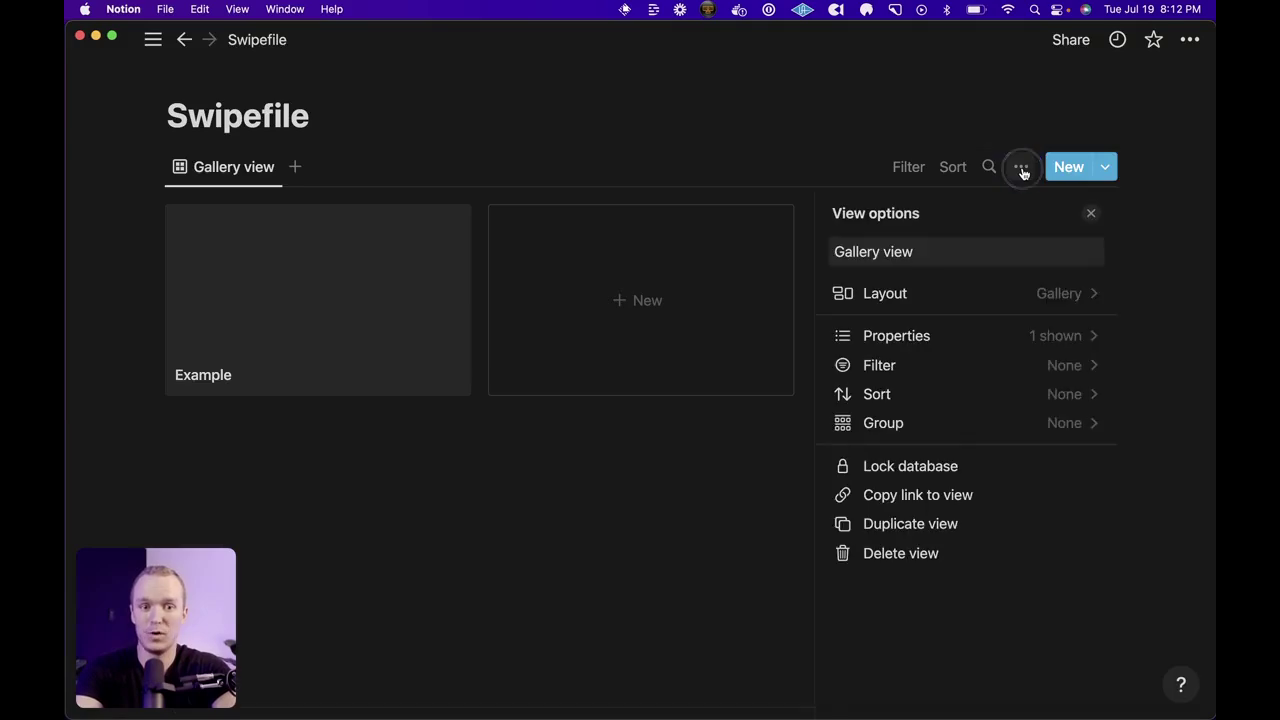
click(1049, 348)
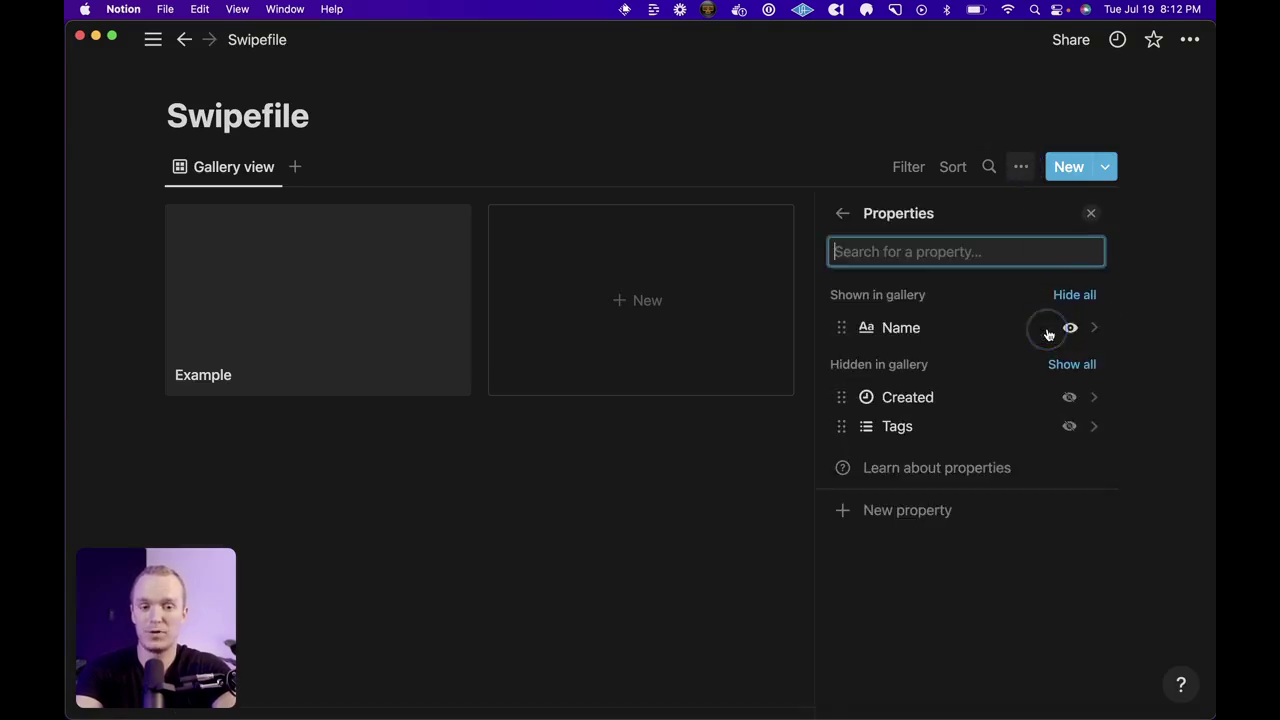
click(905, 512)
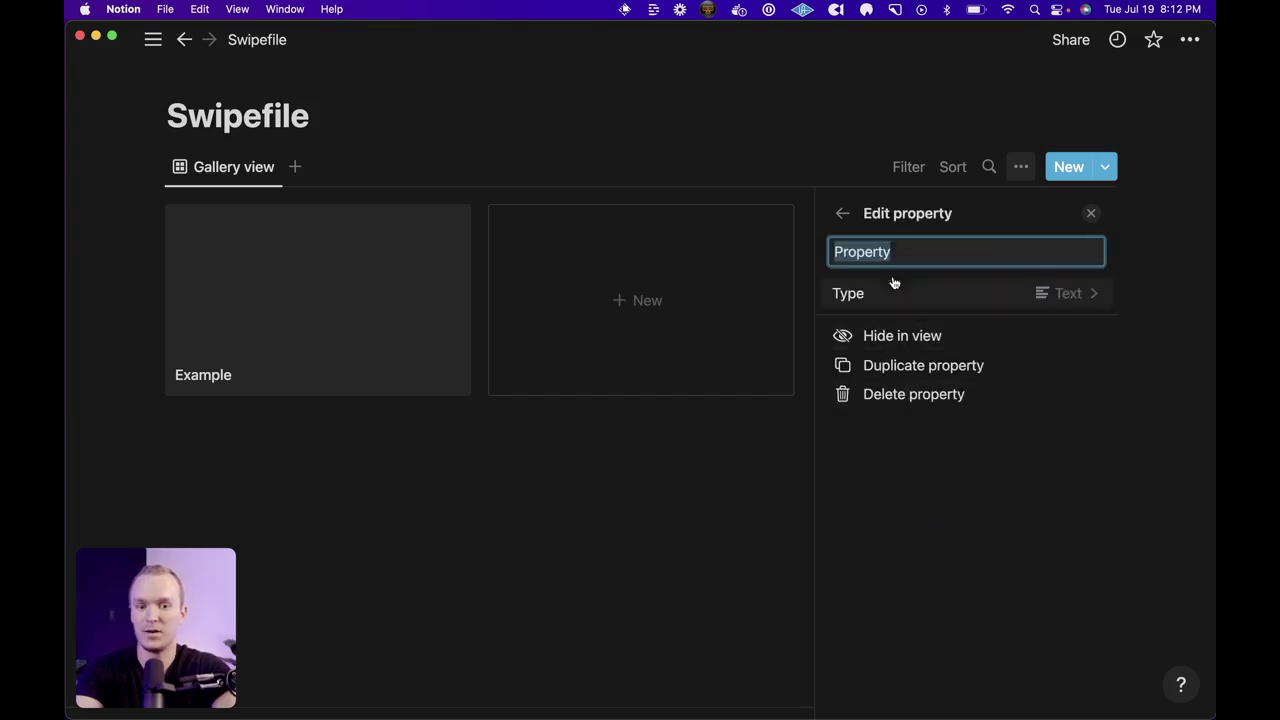
text(Description)
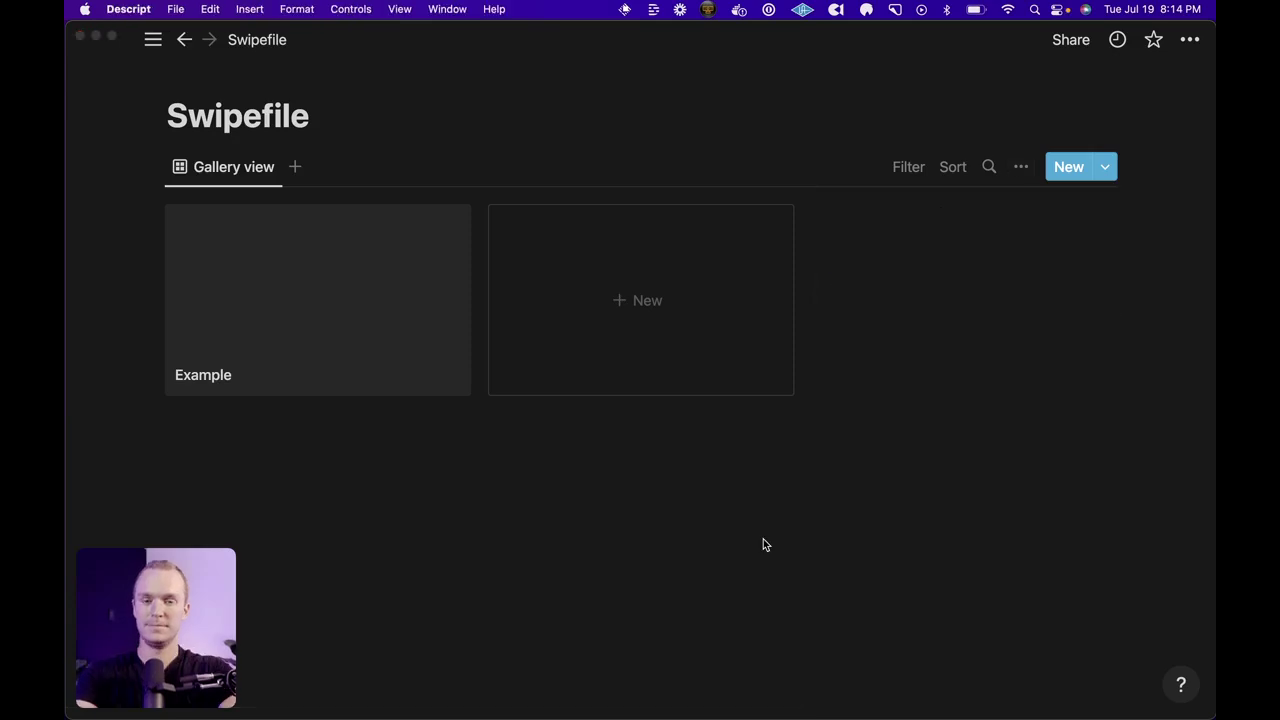
Step: Open the Example card and fill its Description with "This is a description"
click(300, 281)
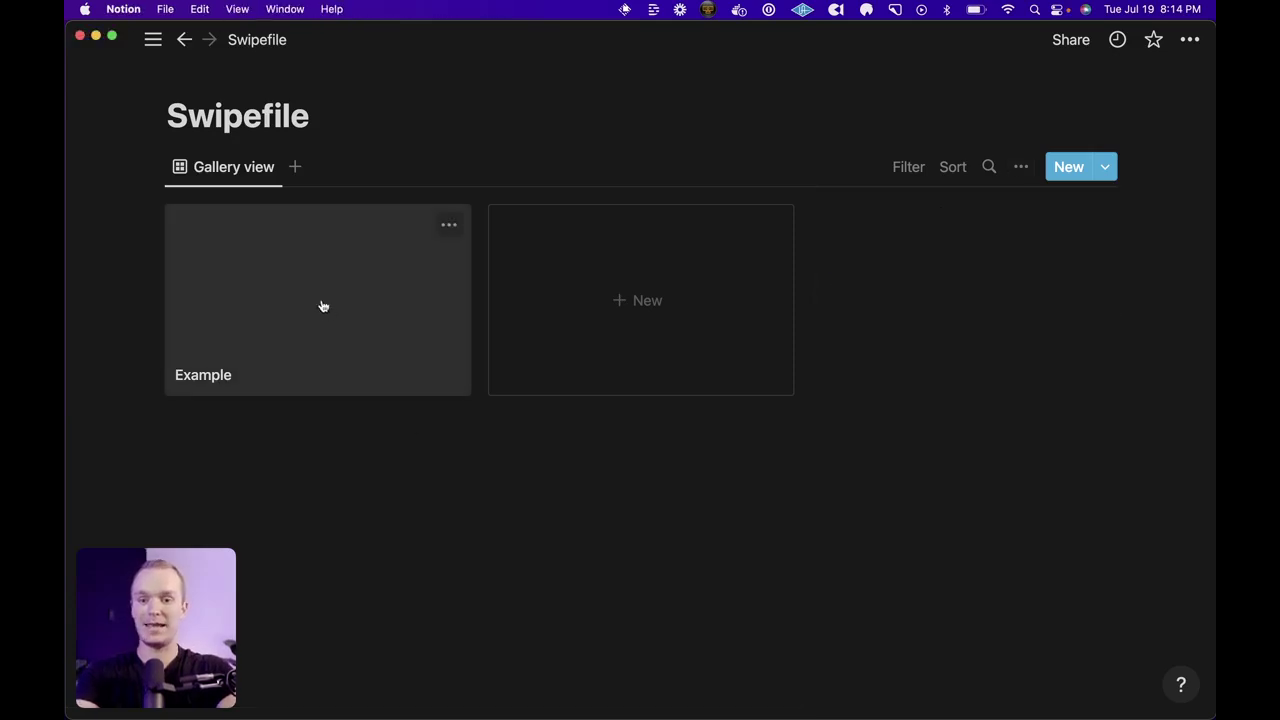
click(321, 304)
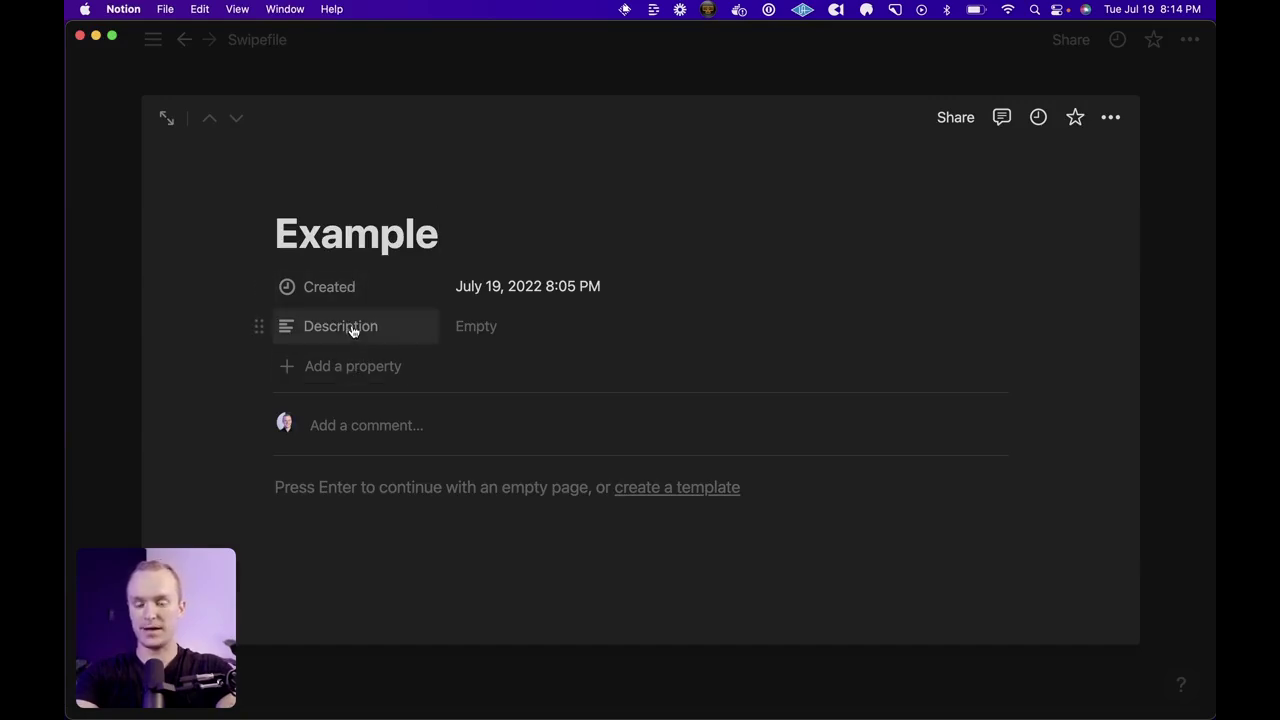
click(504, 326)
text(This is a description)
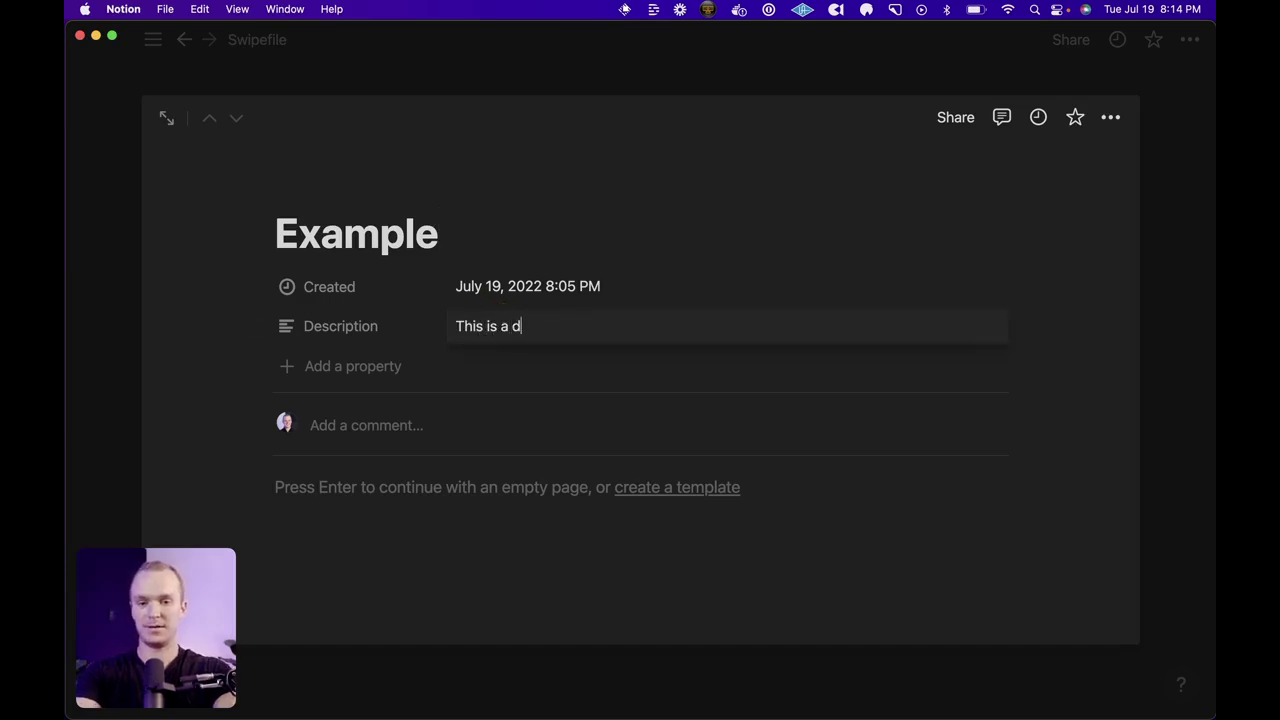
click(663, 249)
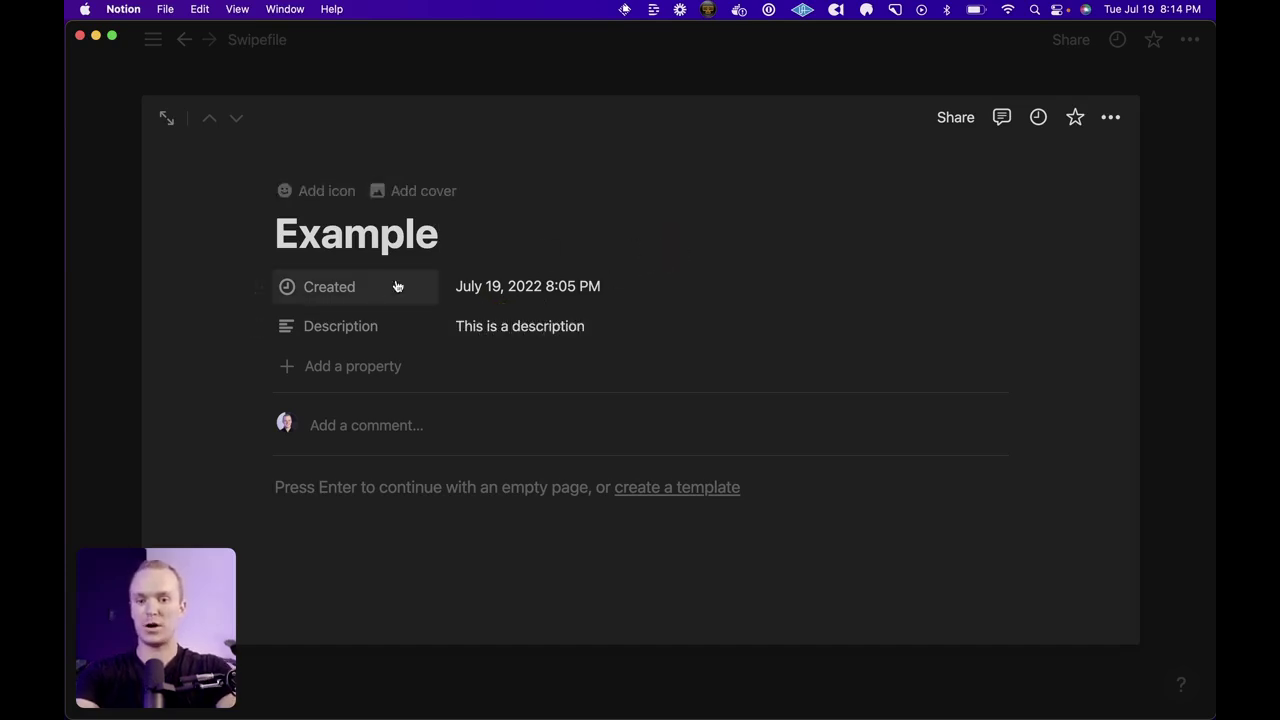
Step: Add another property to the Example entry and make it a Multi-select
click(350, 367)
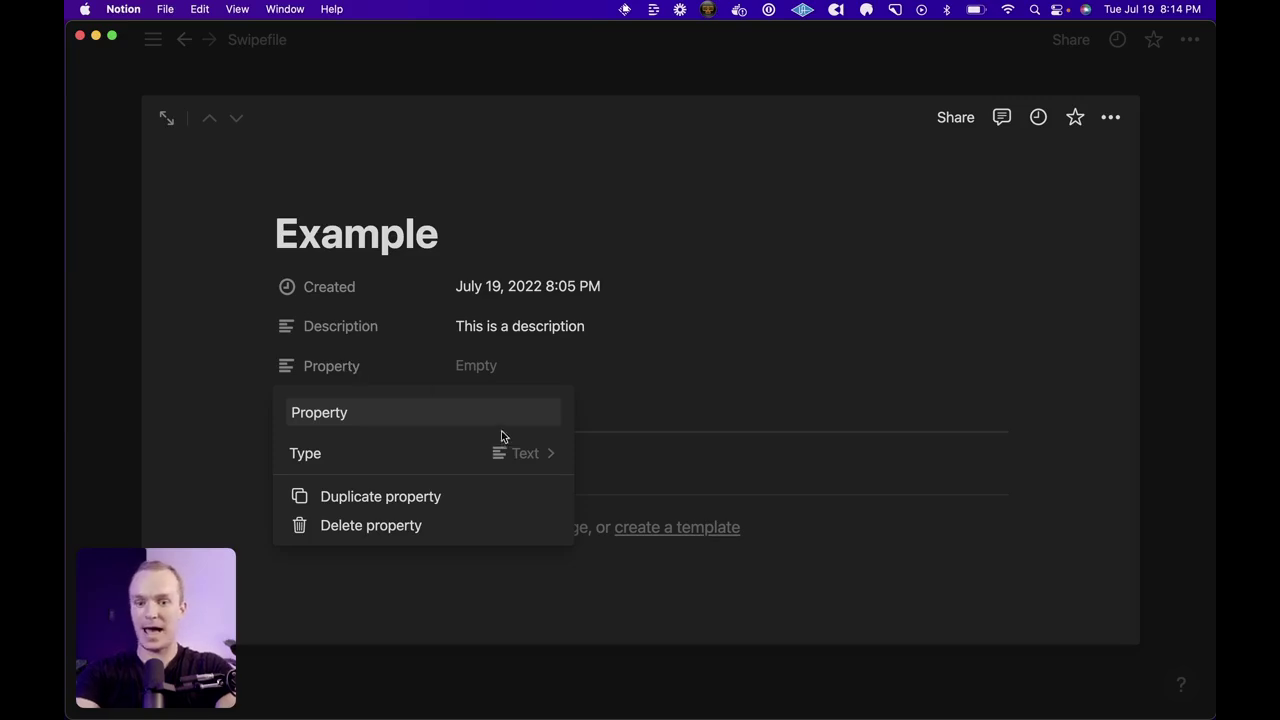
click(526, 453)
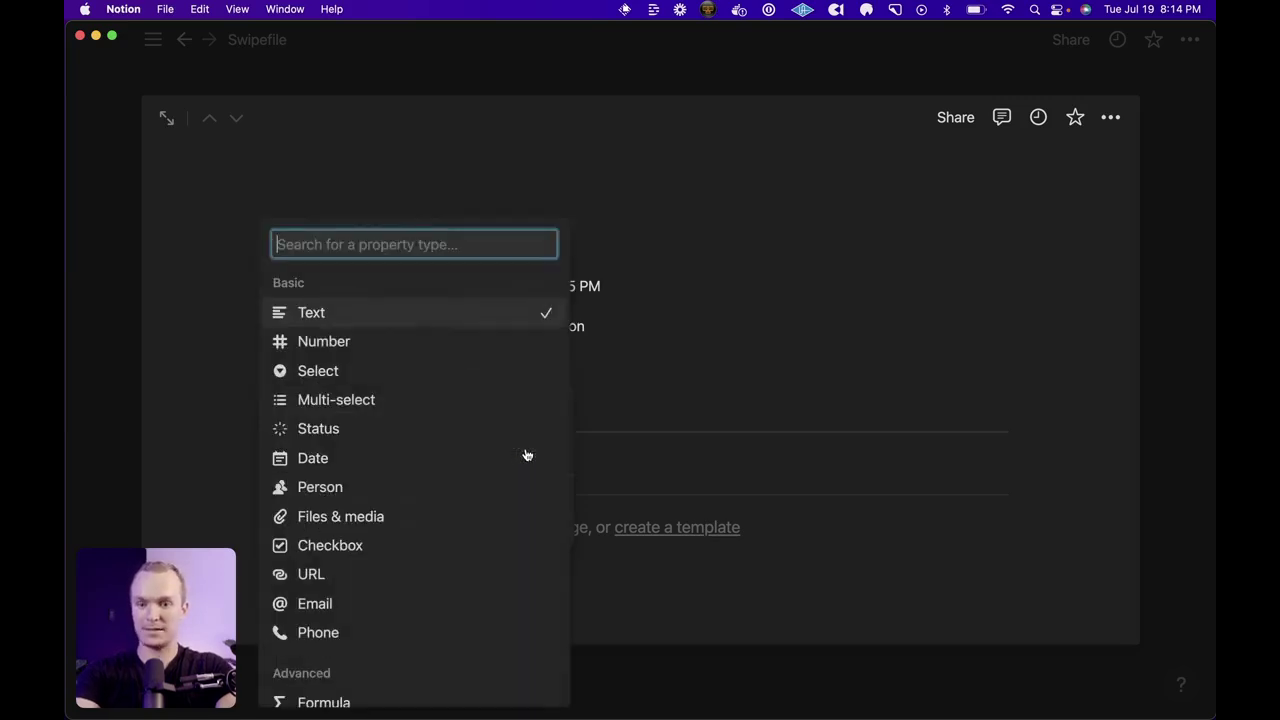
click(400, 399)
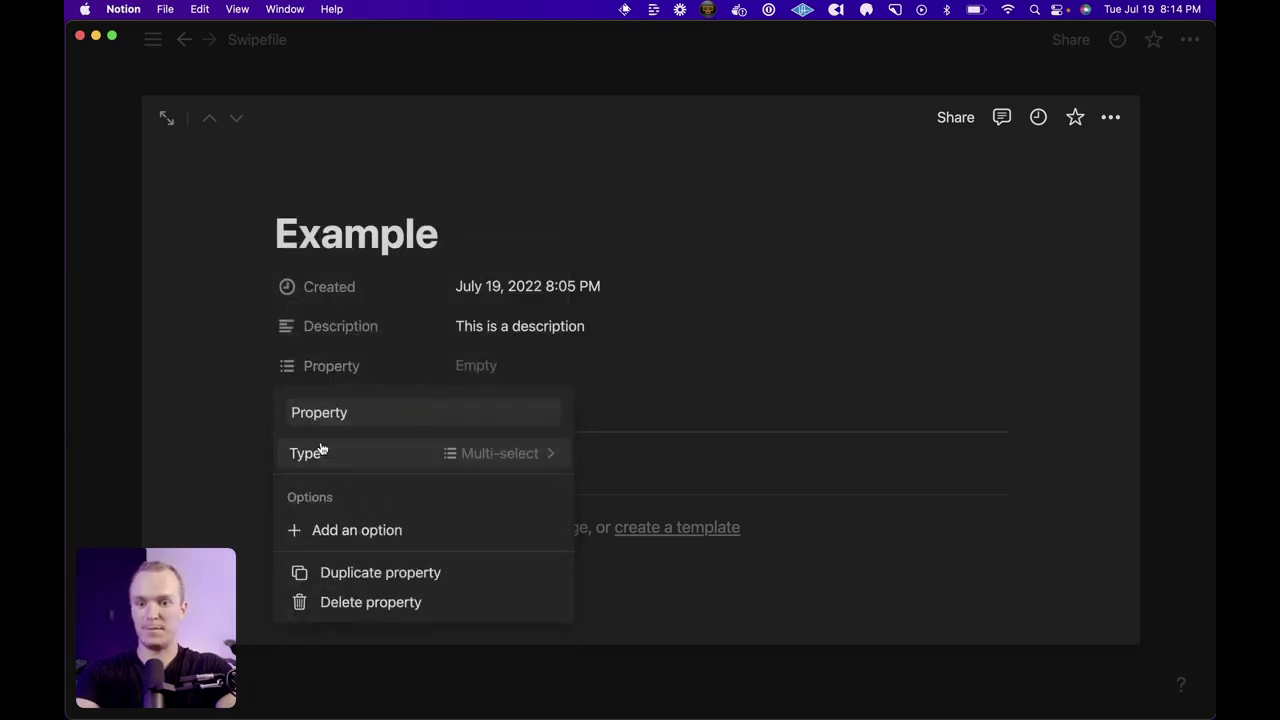
Step: Create the options Card UI, Web Design, Pricing Page and Maven for the new multi-select property
click(348, 531)
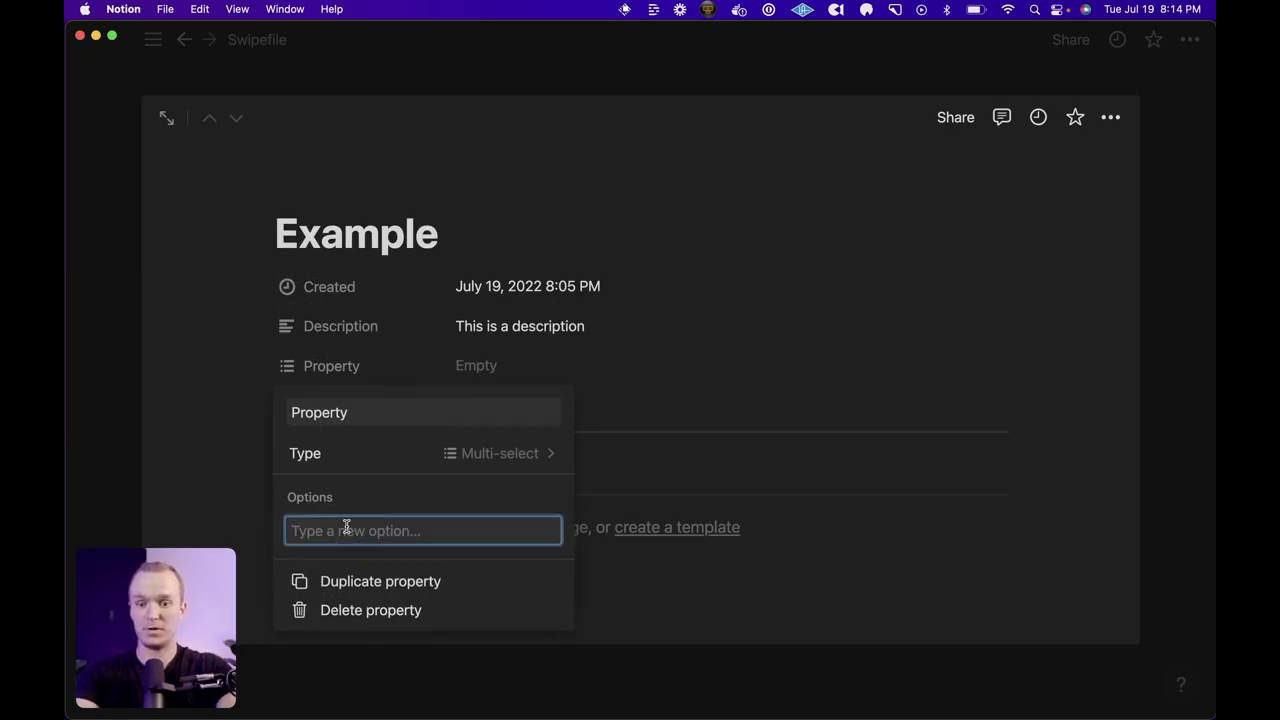
text(Card UI)
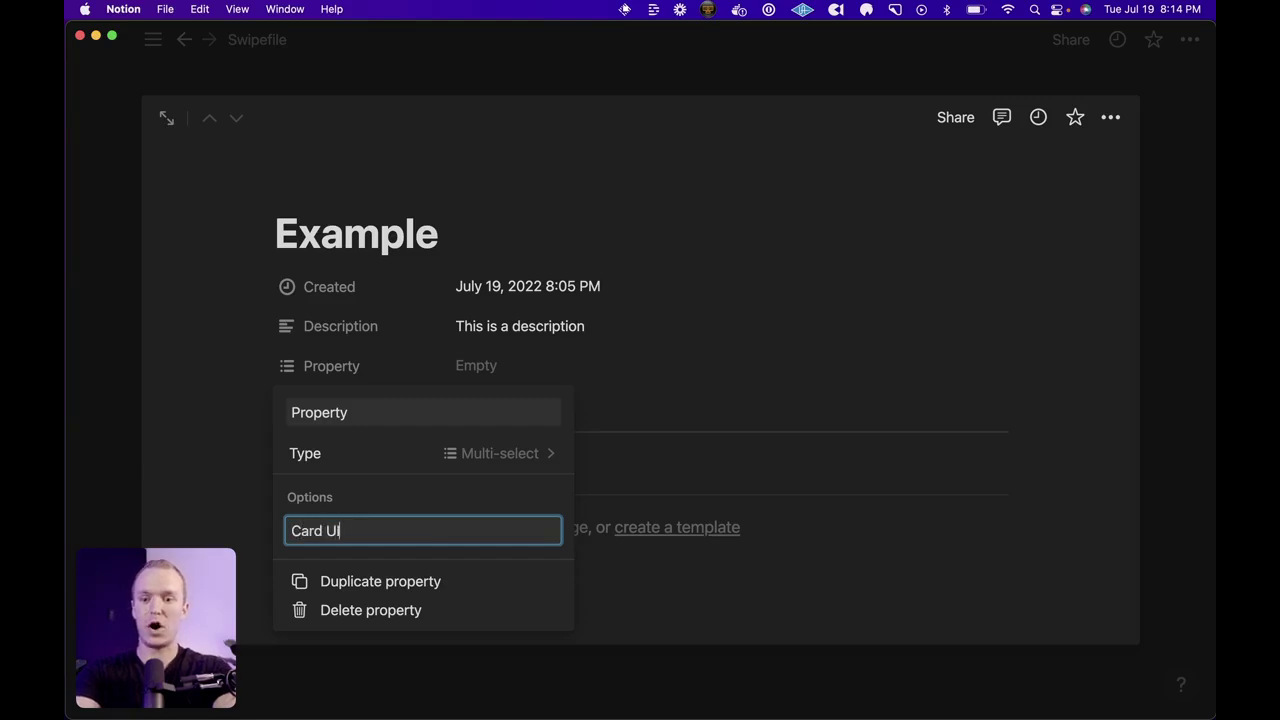
key(Return)
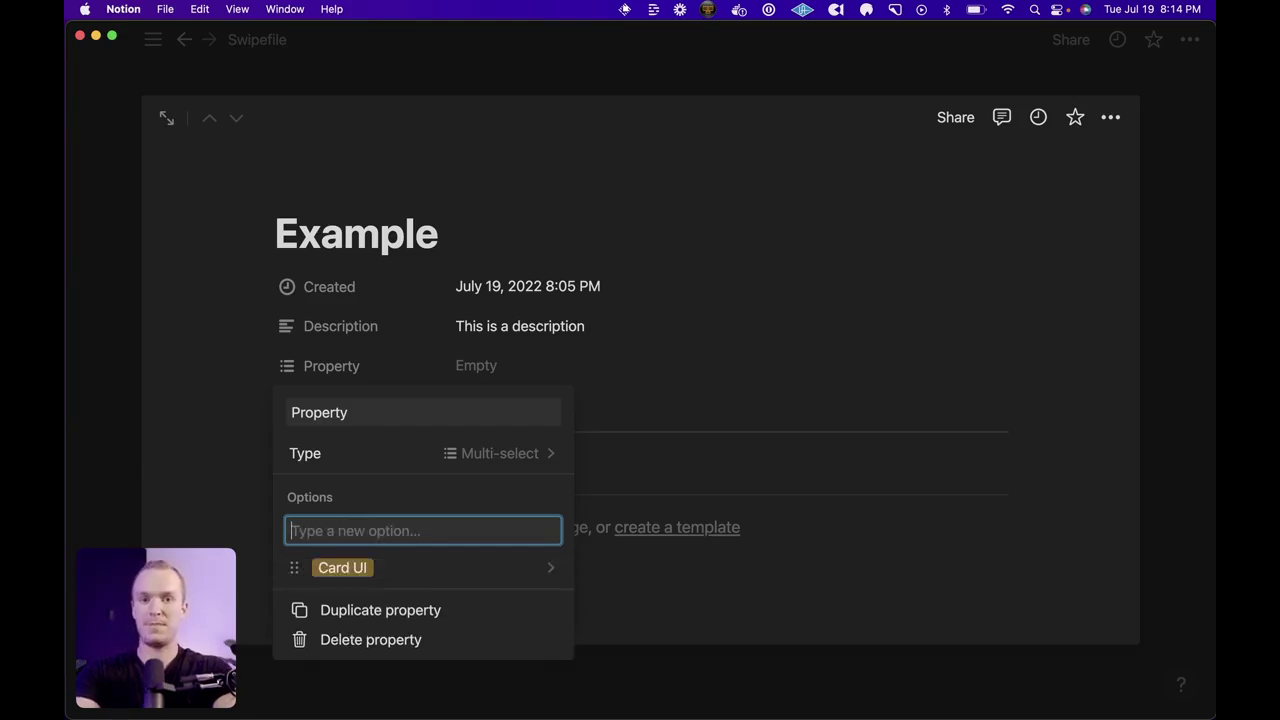
text(Web Design)
key(Return)
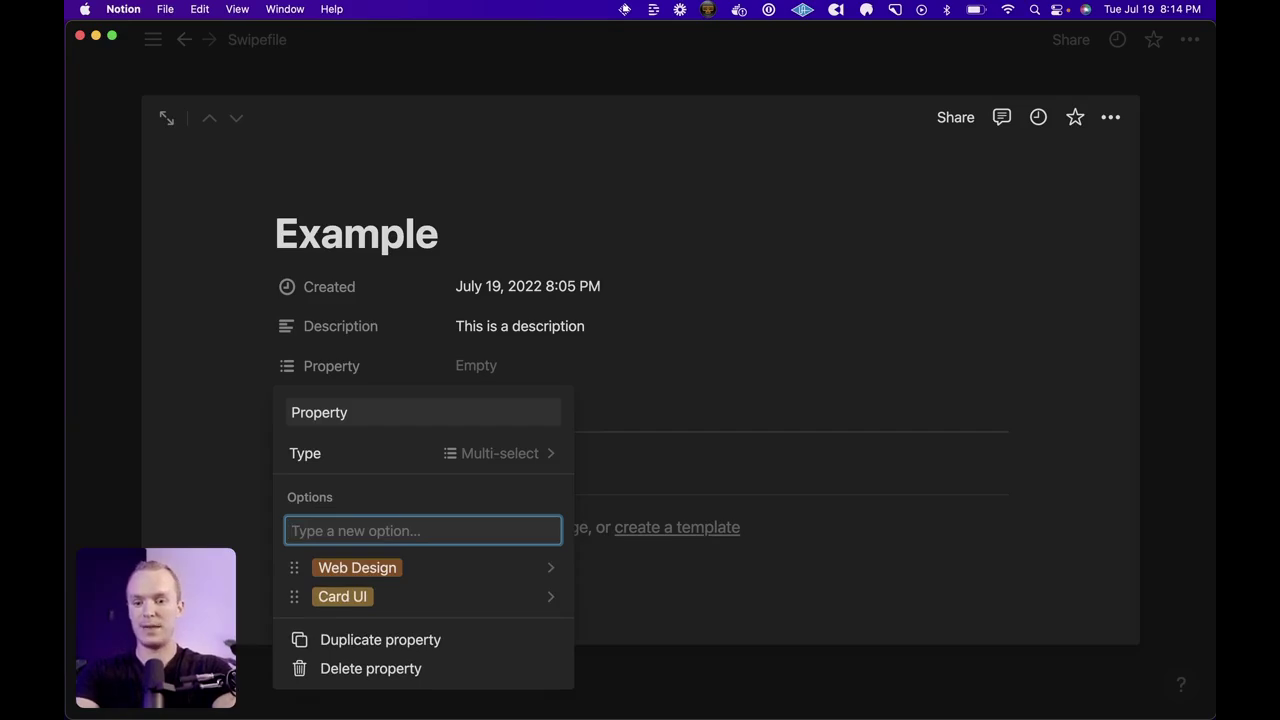
text(Pricing Page)
key(Return)
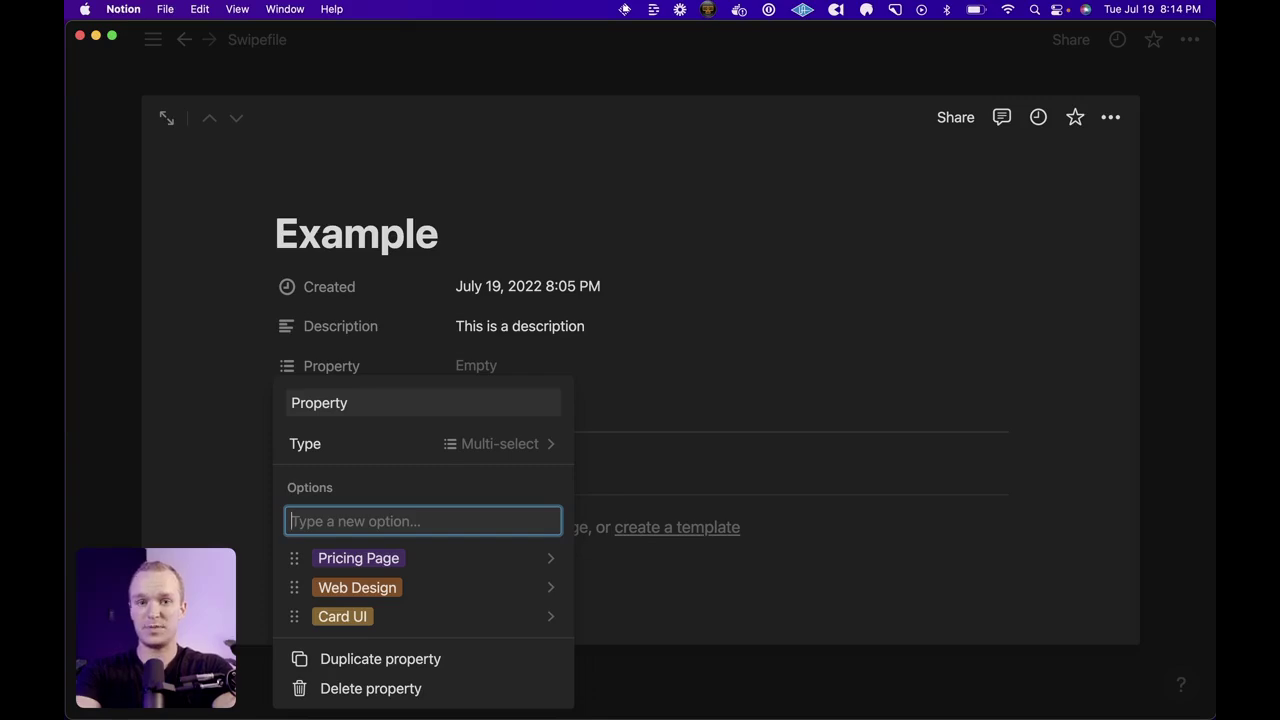
text(Maven)
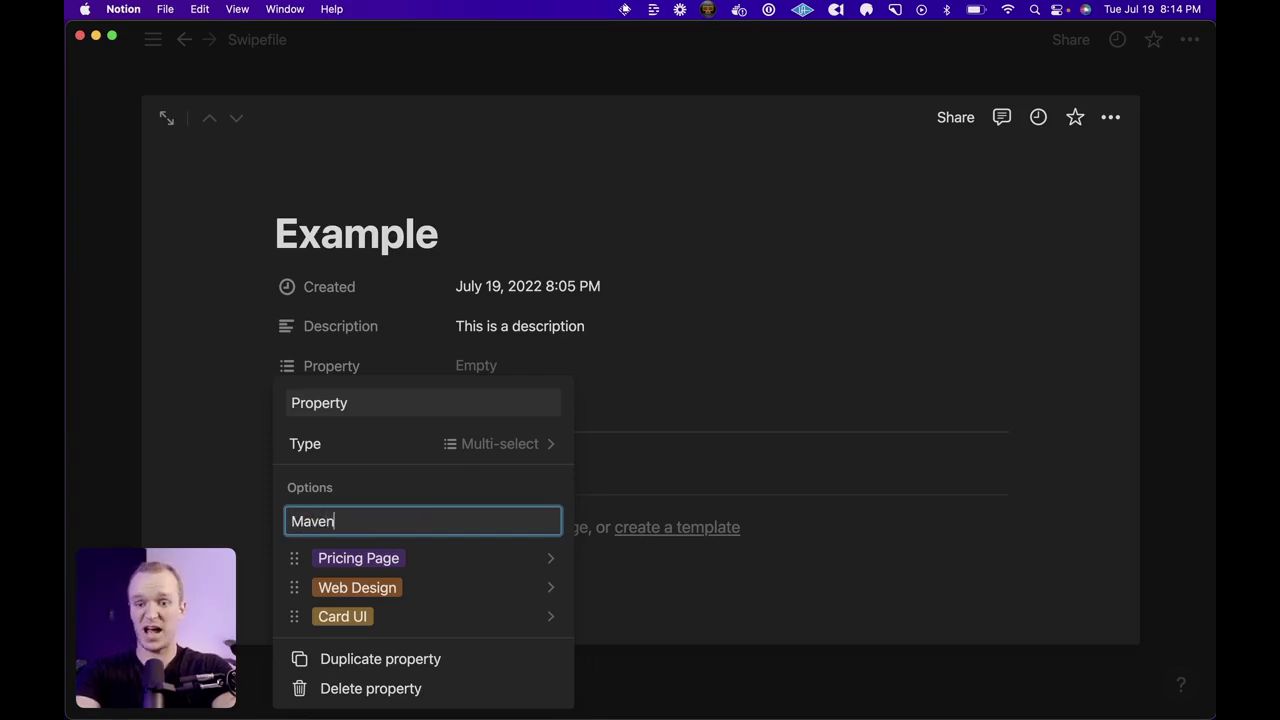
key(Return)
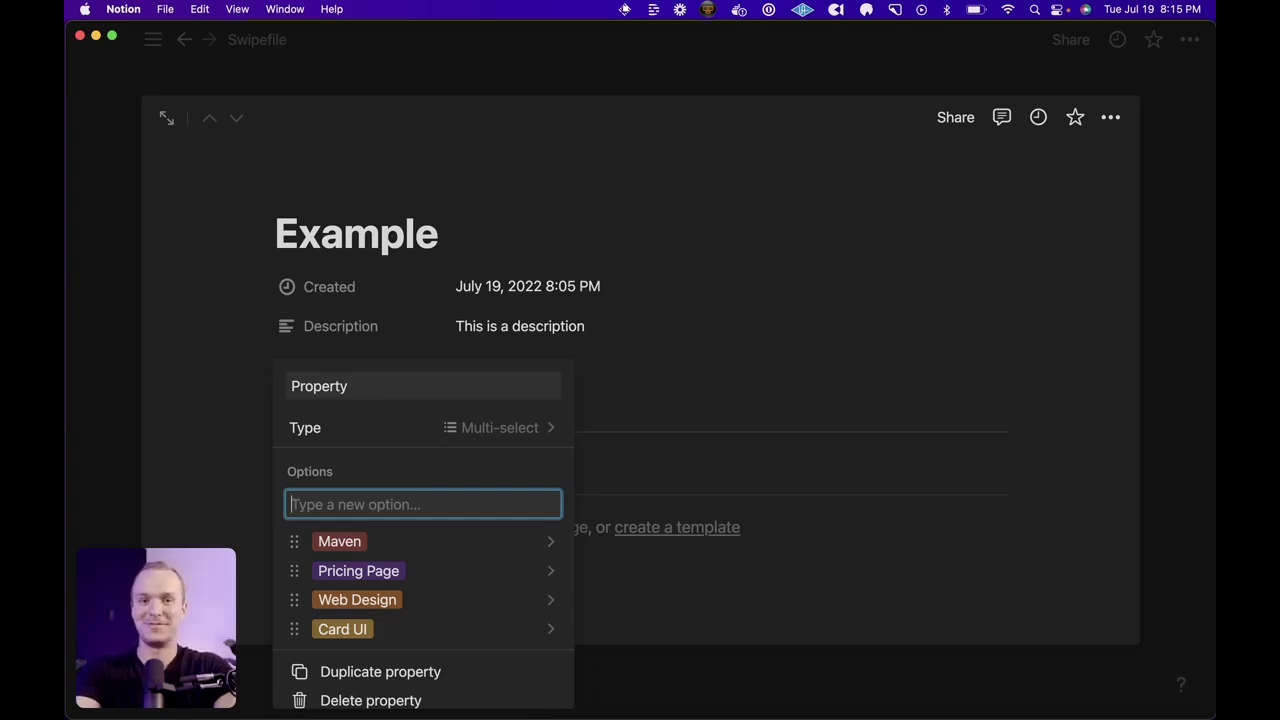
click(814, 240)
Step: Assign the Pricing Page and Web Design options to the Example entry's multi-select property
click(491, 357)
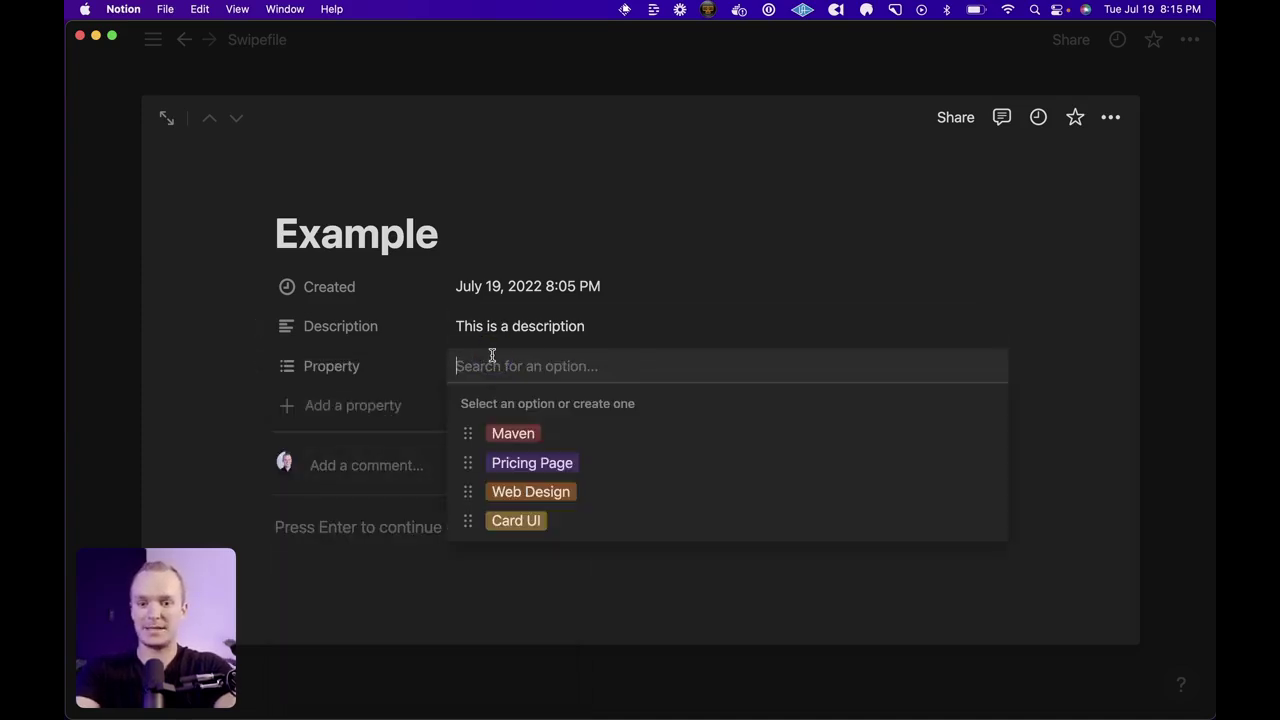
click(515, 462)
click(532, 491)
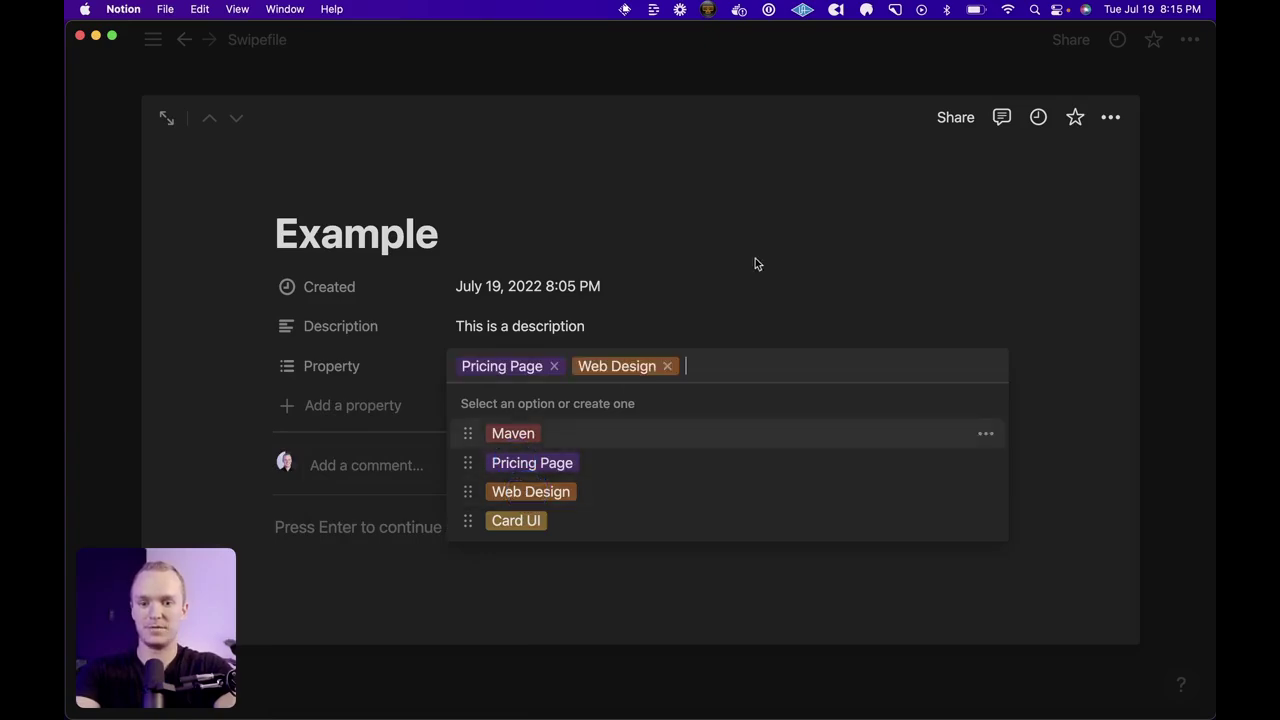
click(756, 258)
Step: Add a new property of type Checkbox to the Example entry
click(335, 405)
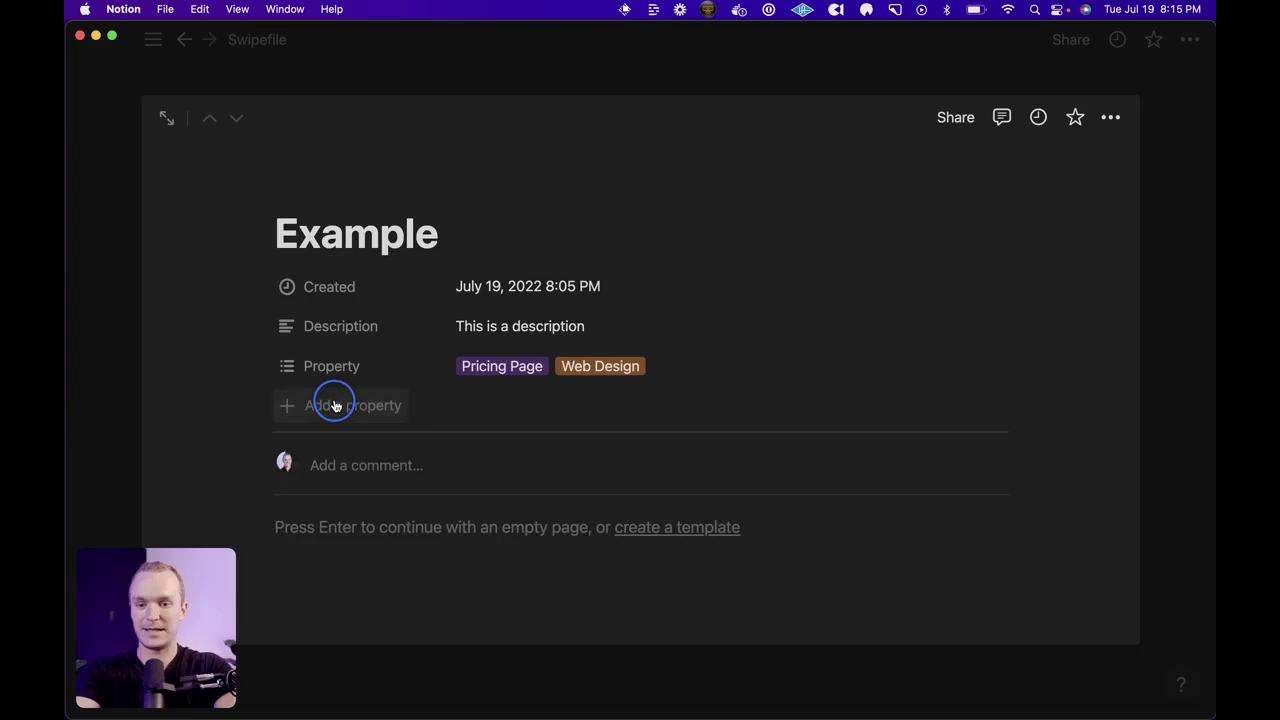
click(505, 499)
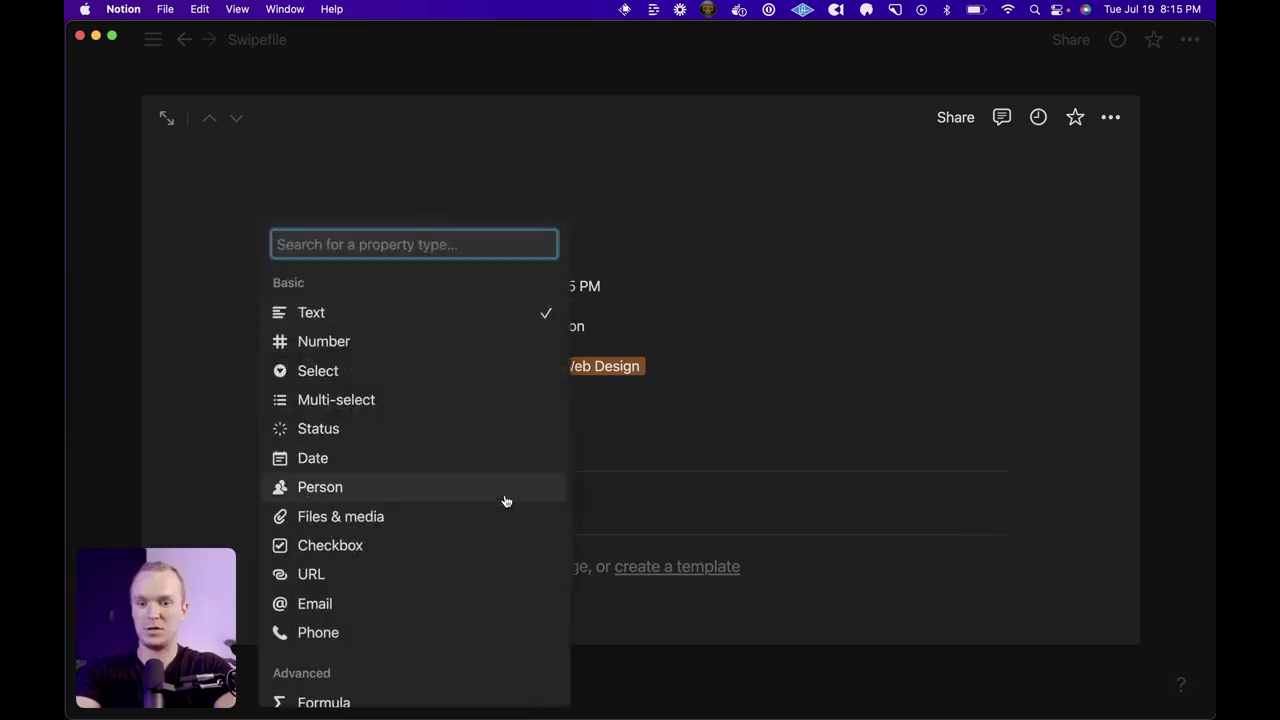
text(check)
click(367, 459)
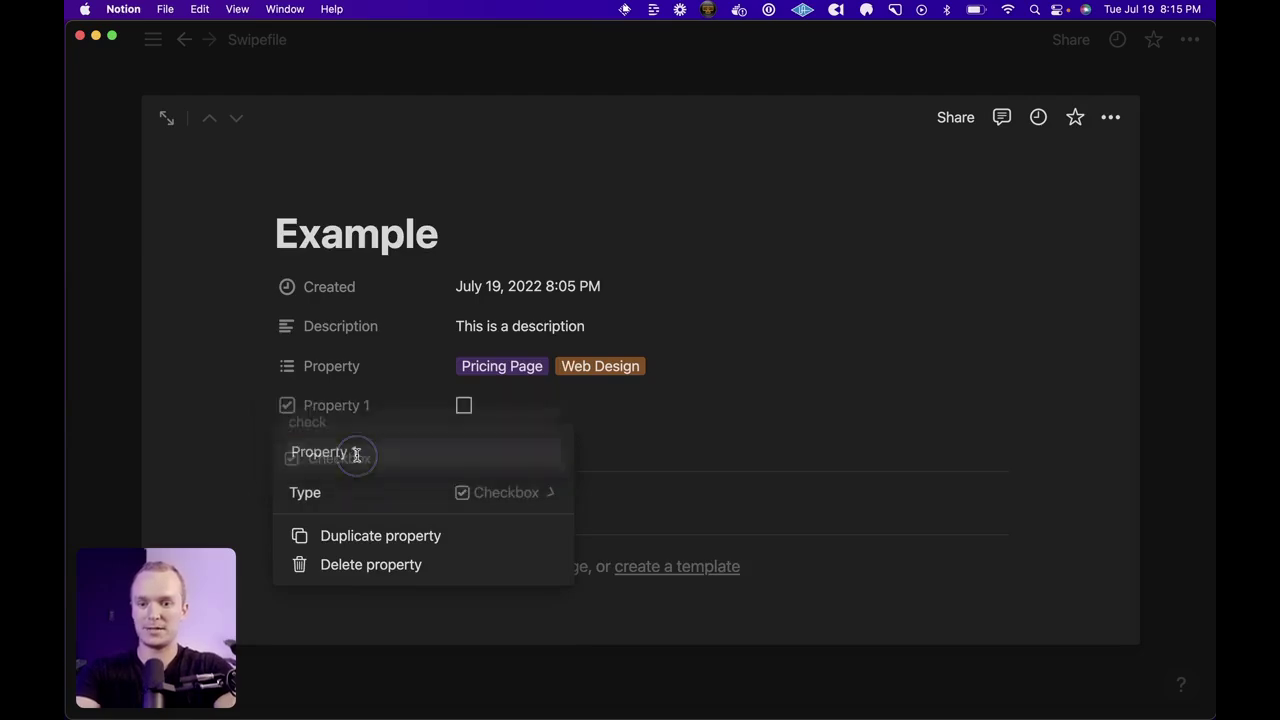
Step: Rename the new checkbox property as Archive
click(342, 412)
click(342, 412)
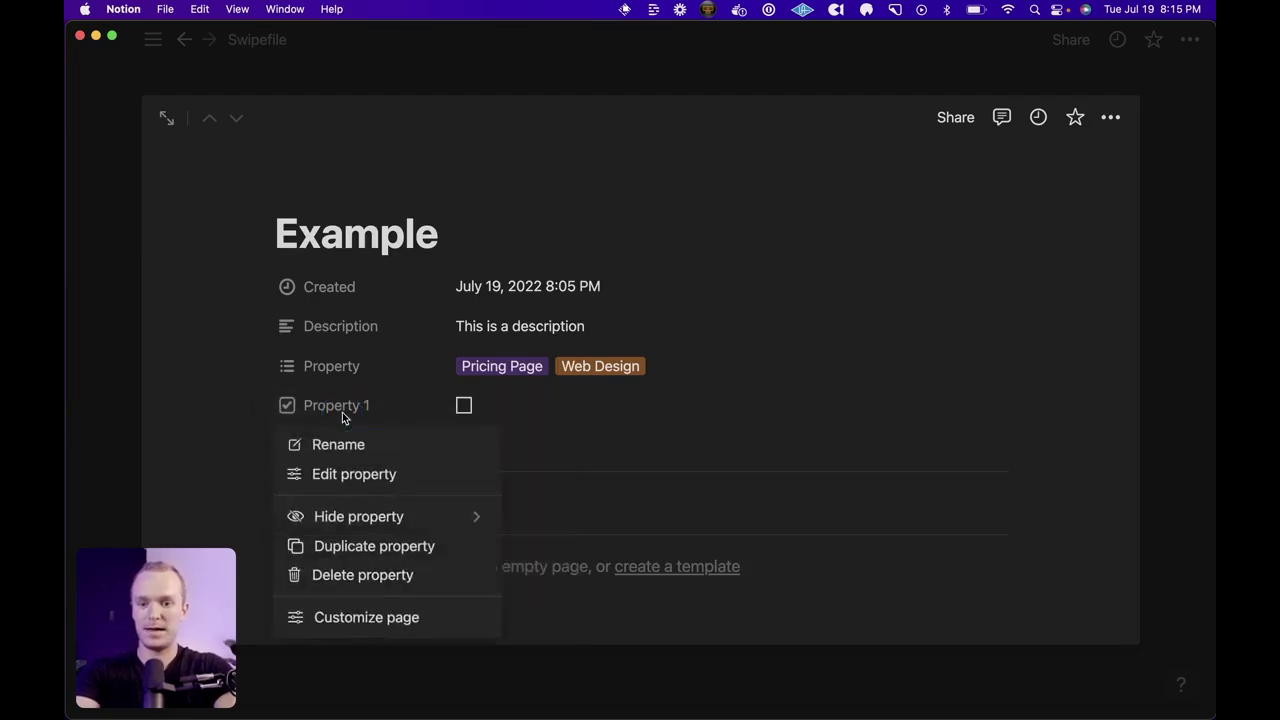
click(345, 472)
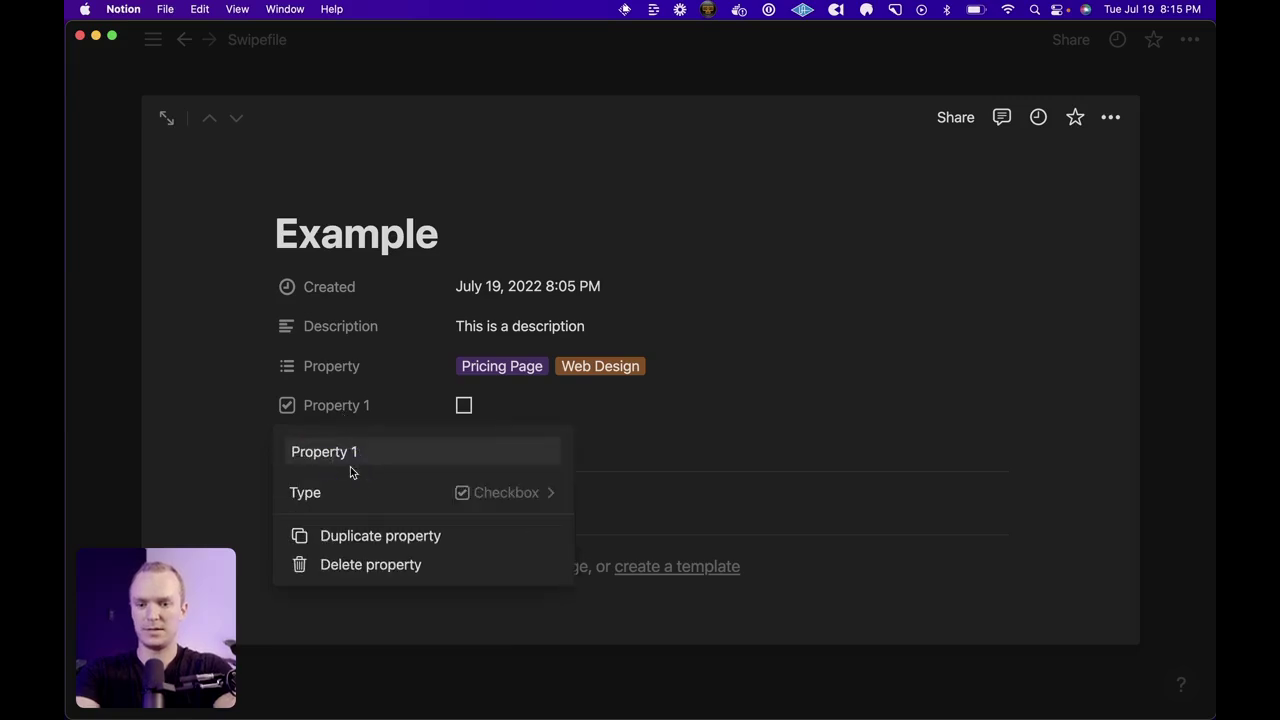
click(359, 452)
key(super+a)
text(Archive)
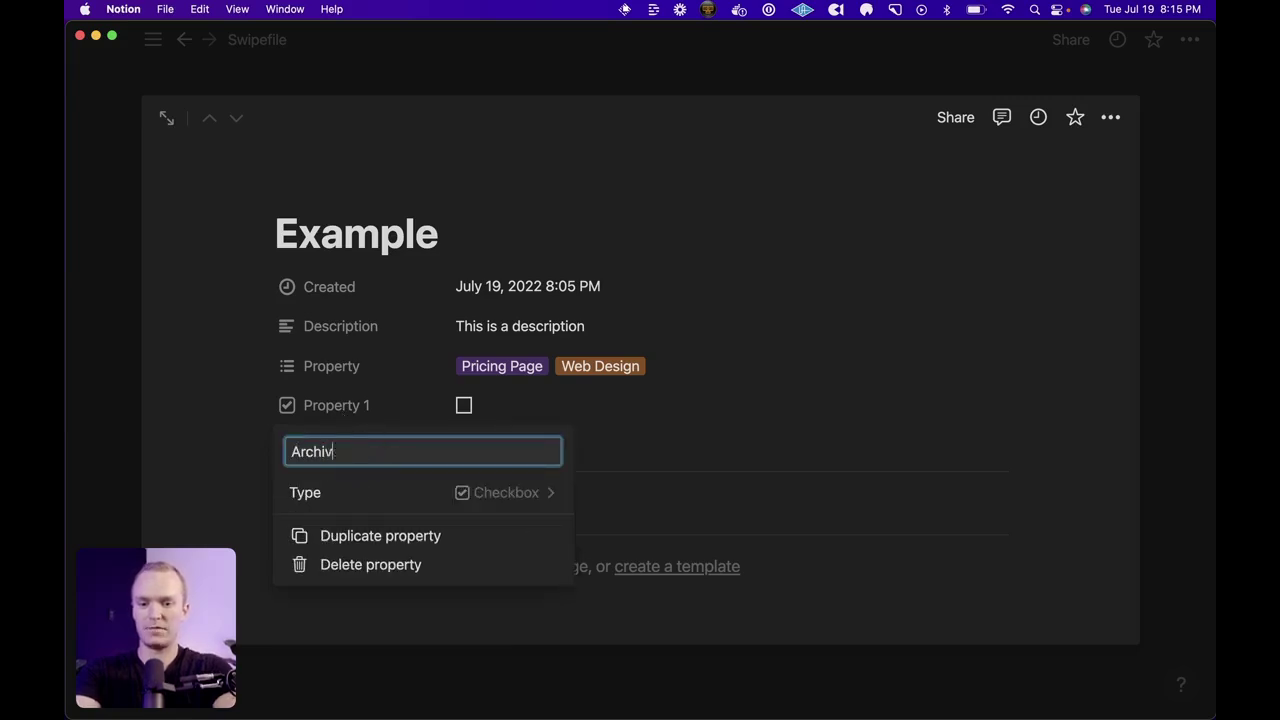
click(774, 251)
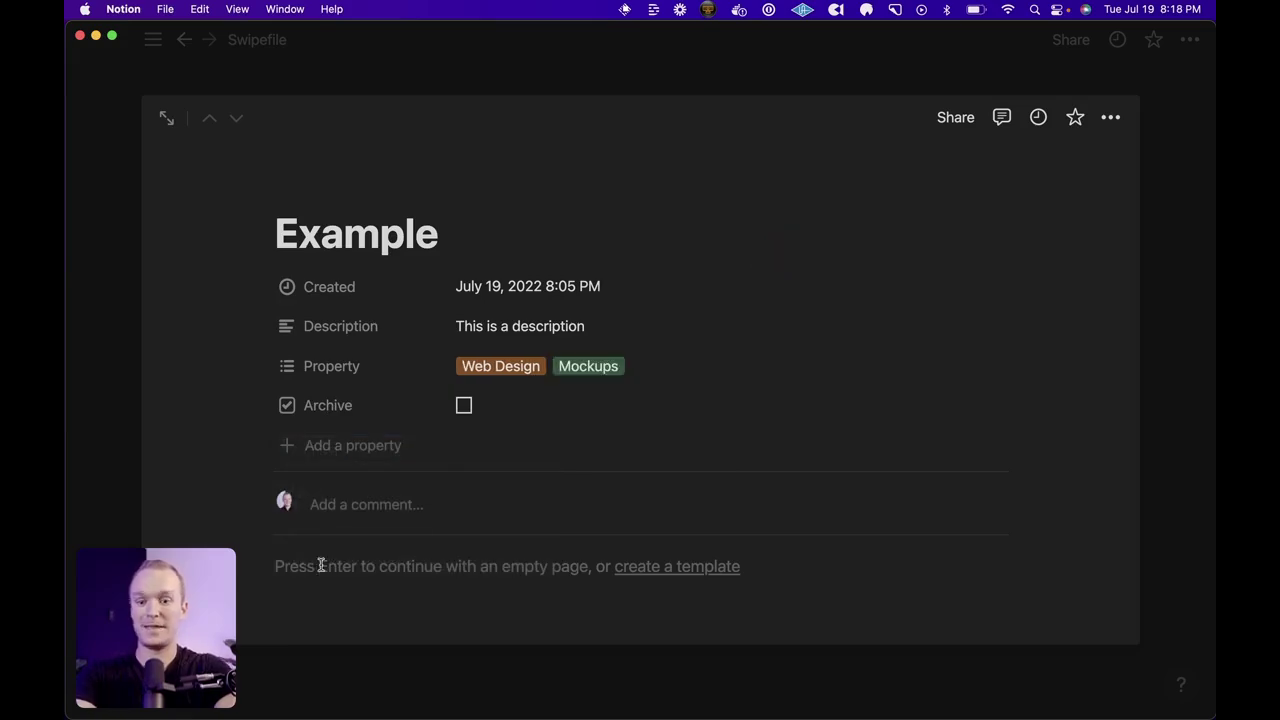
Step: Add a URL property named Website to the Example entry
click(334, 446)
click(345, 530)
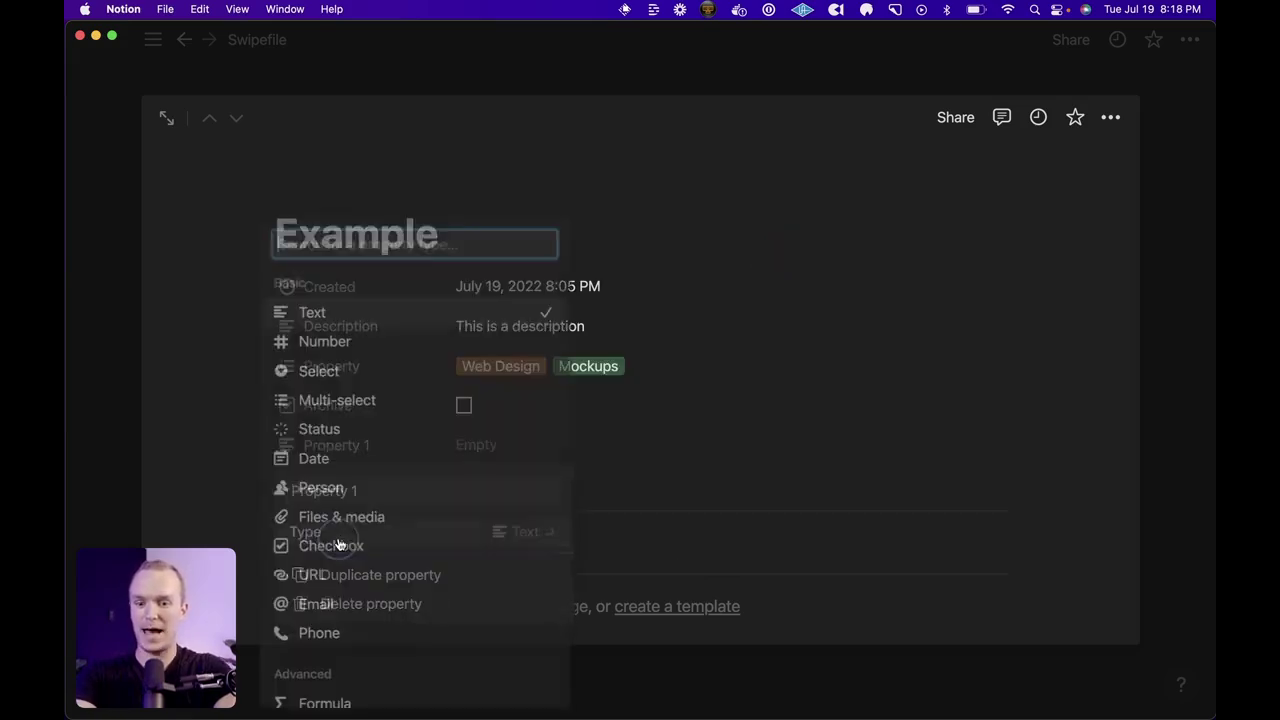
text(url)
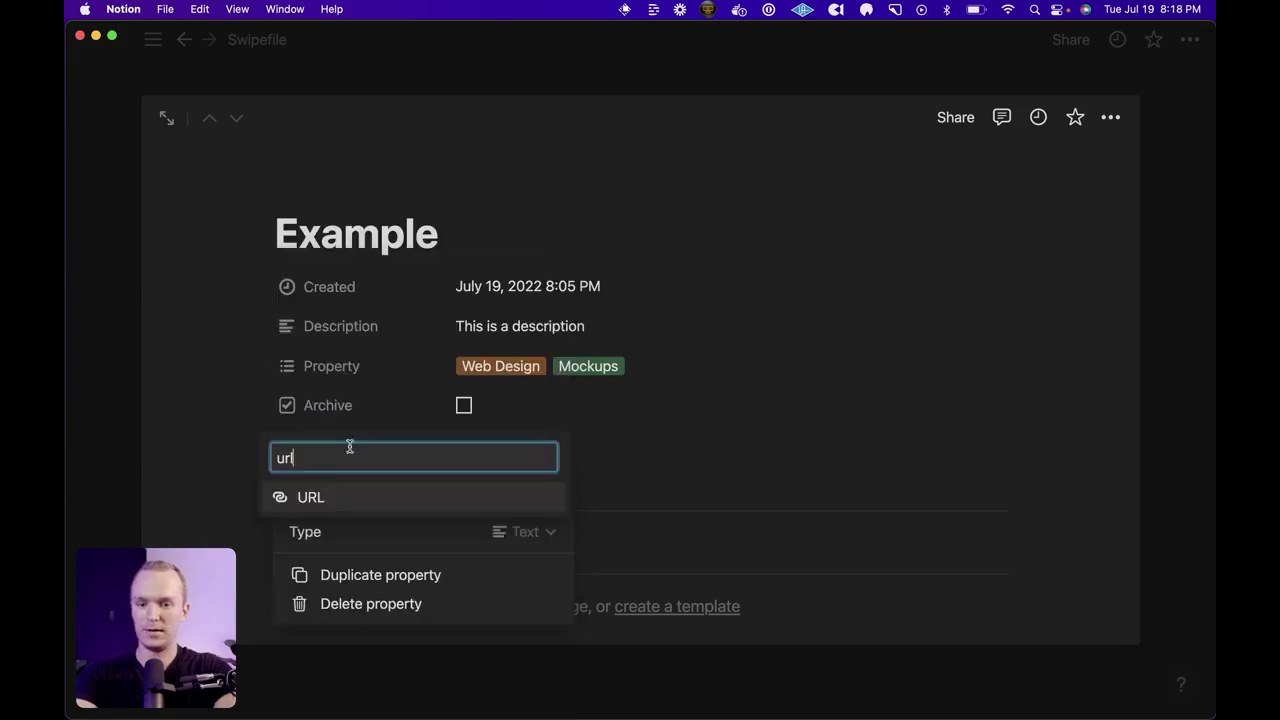
click(320, 494)
click(366, 466)
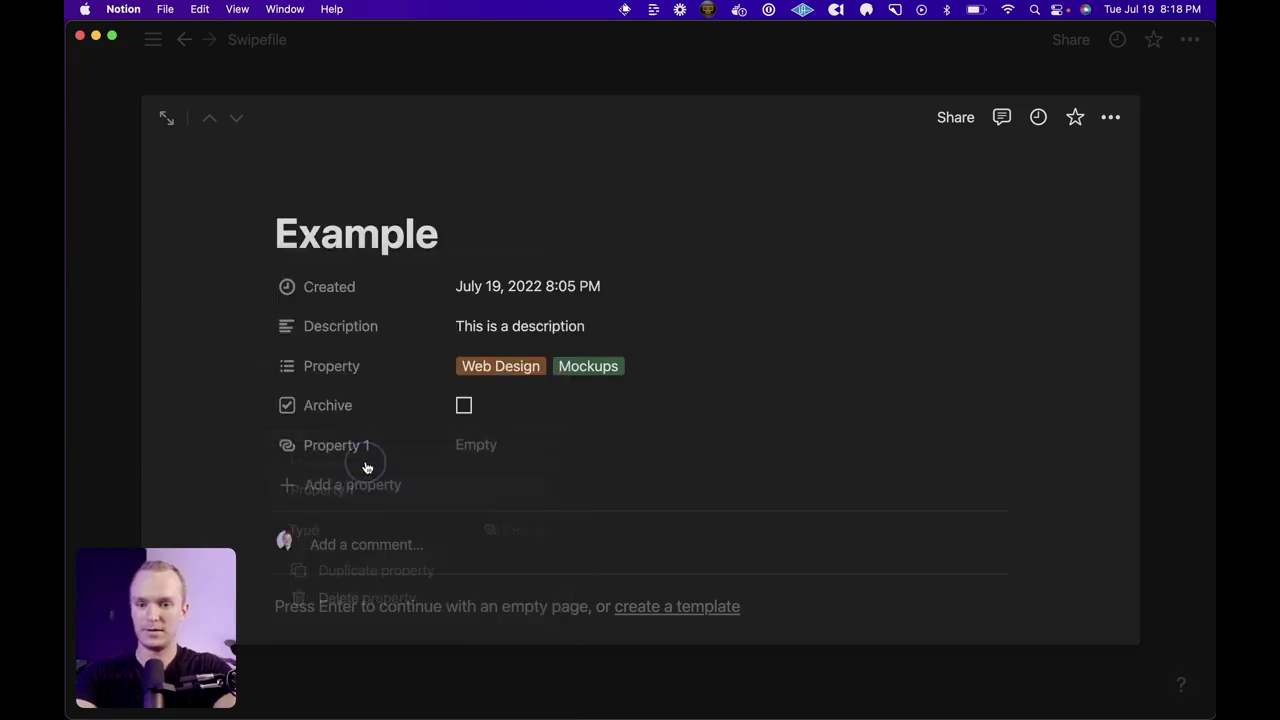
click(350, 450)
click(337, 486)
text(Website)
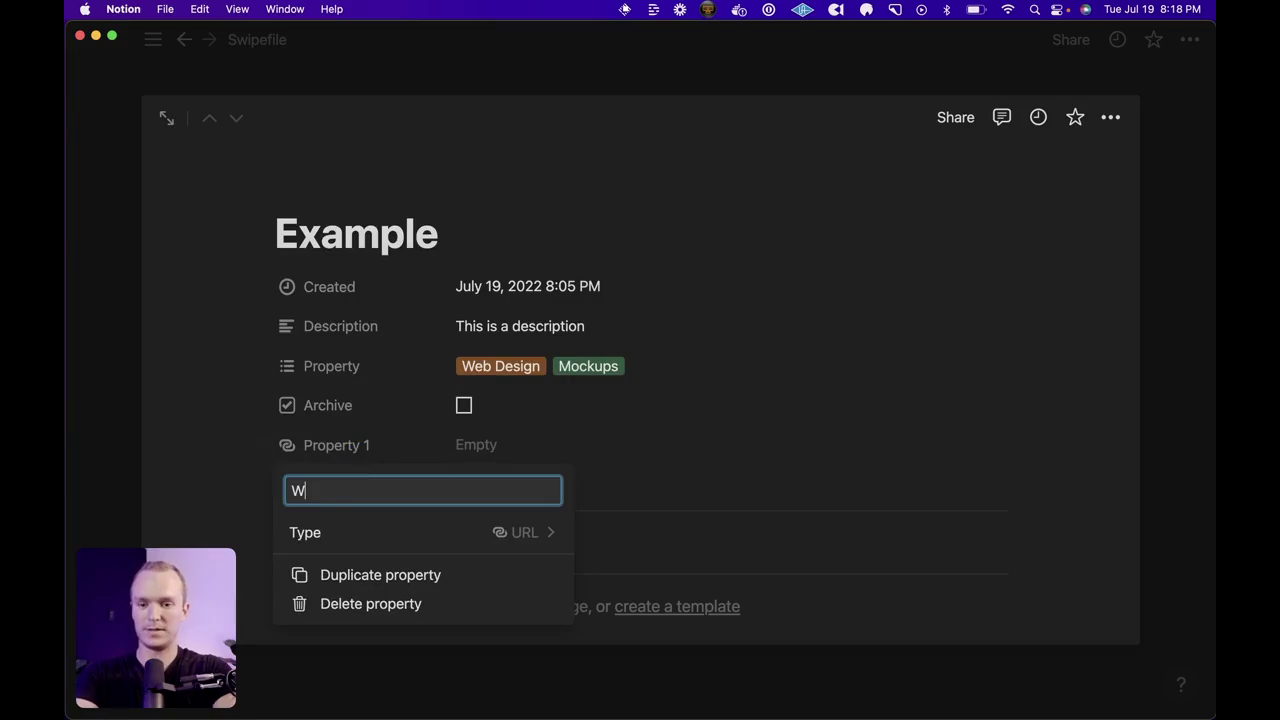
click(881, 258)
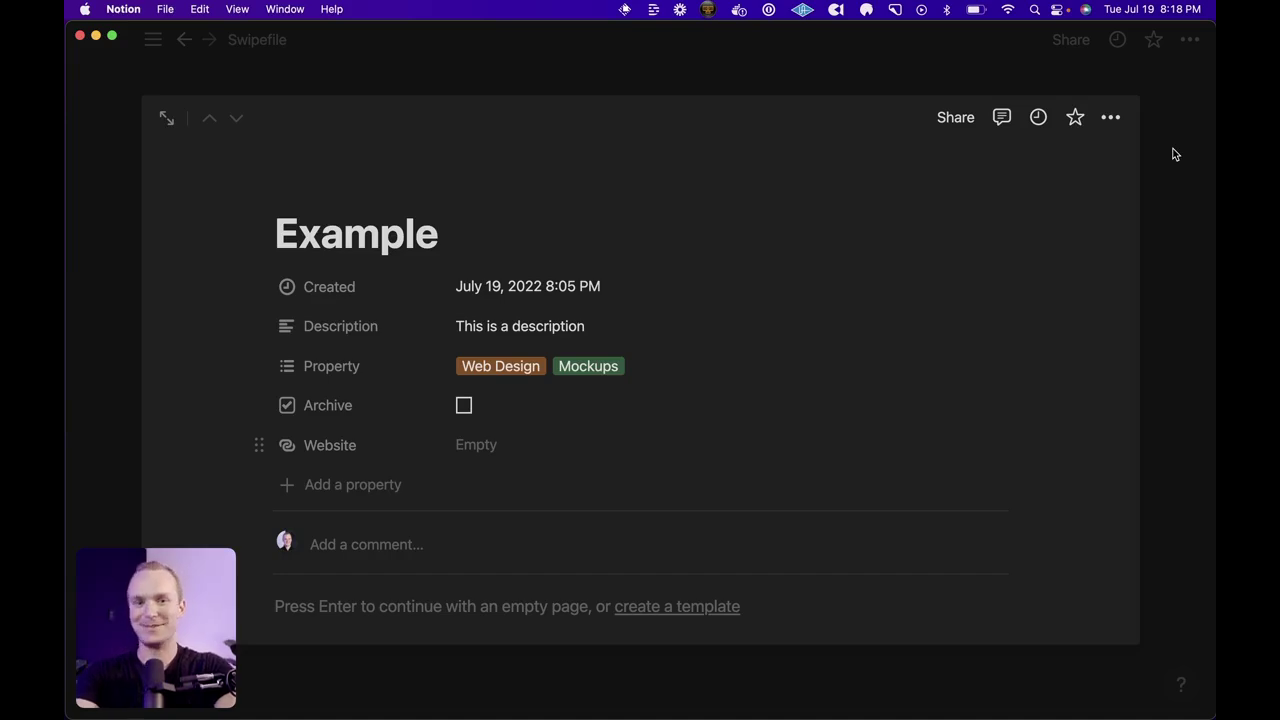
Step: Rename the Example entry as Raycast
double_click(380, 238)
text(Ray)
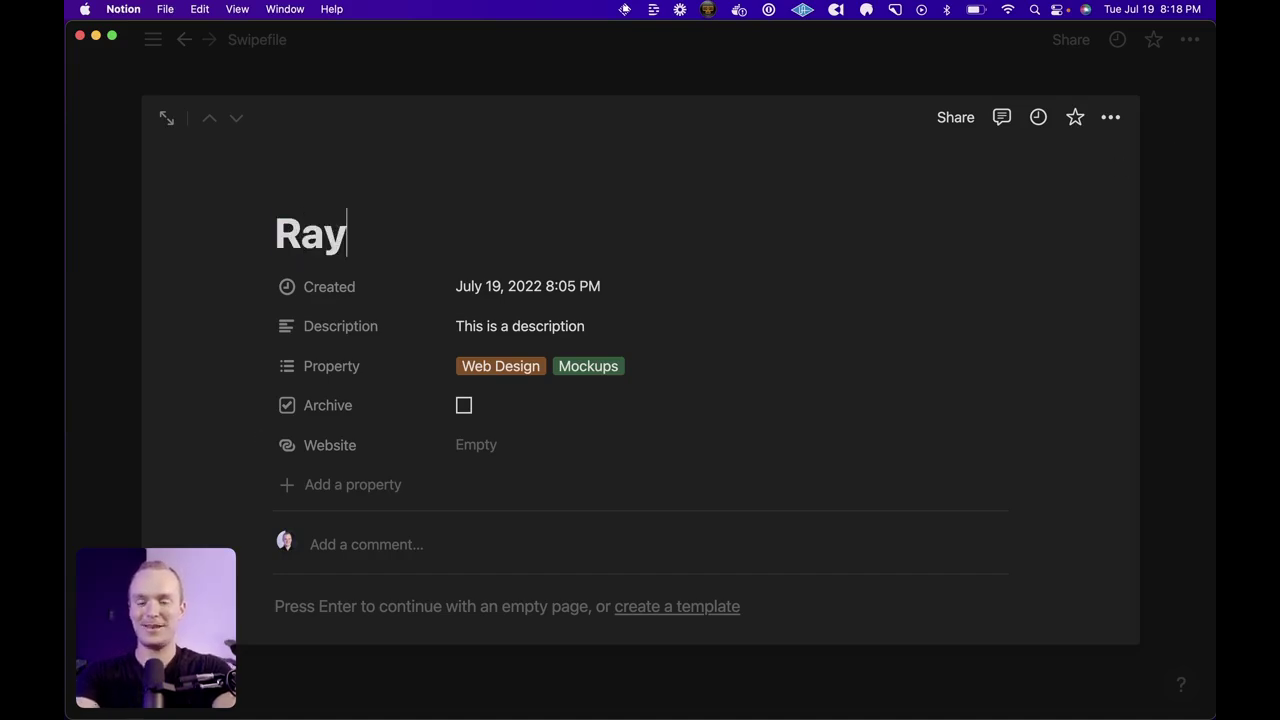
text(cast)
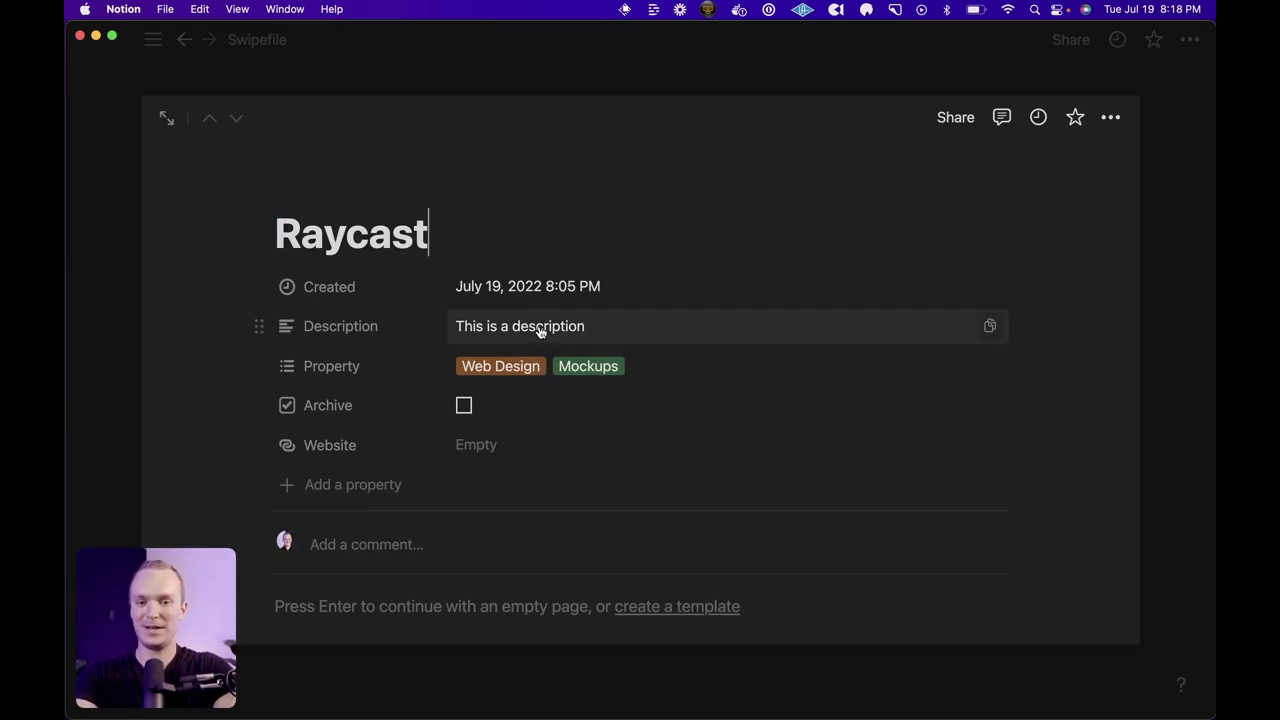
Step: Replace the entry's description with "Great use of mockups + dark mode and I like how they use gradients"
triple_click(540, 330)
text(Great )
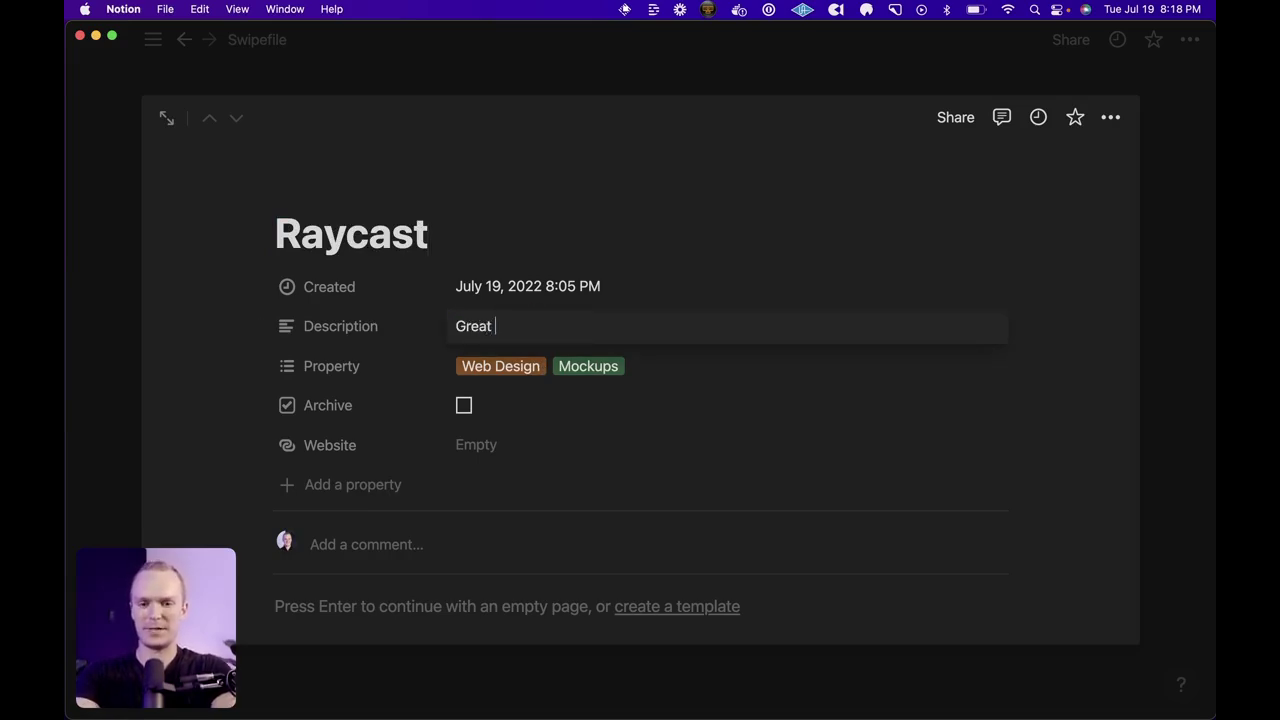
text(use of mockups + dark)
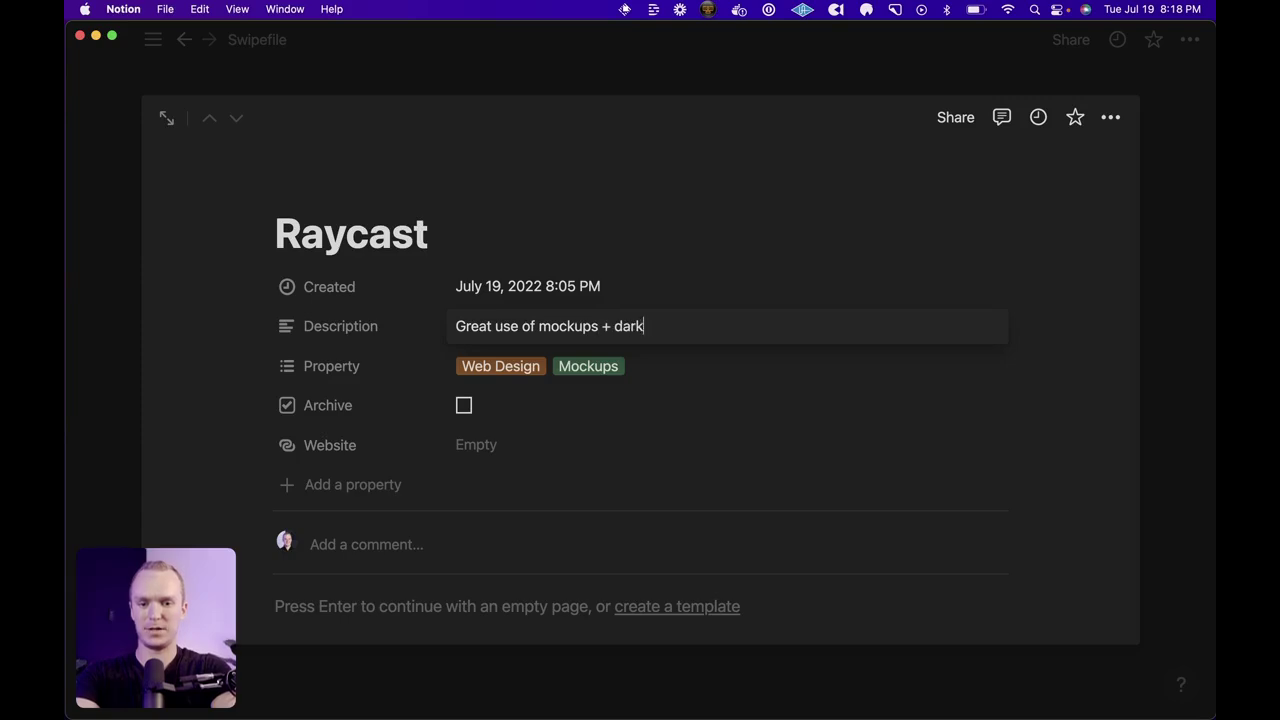
text( mode and I l)
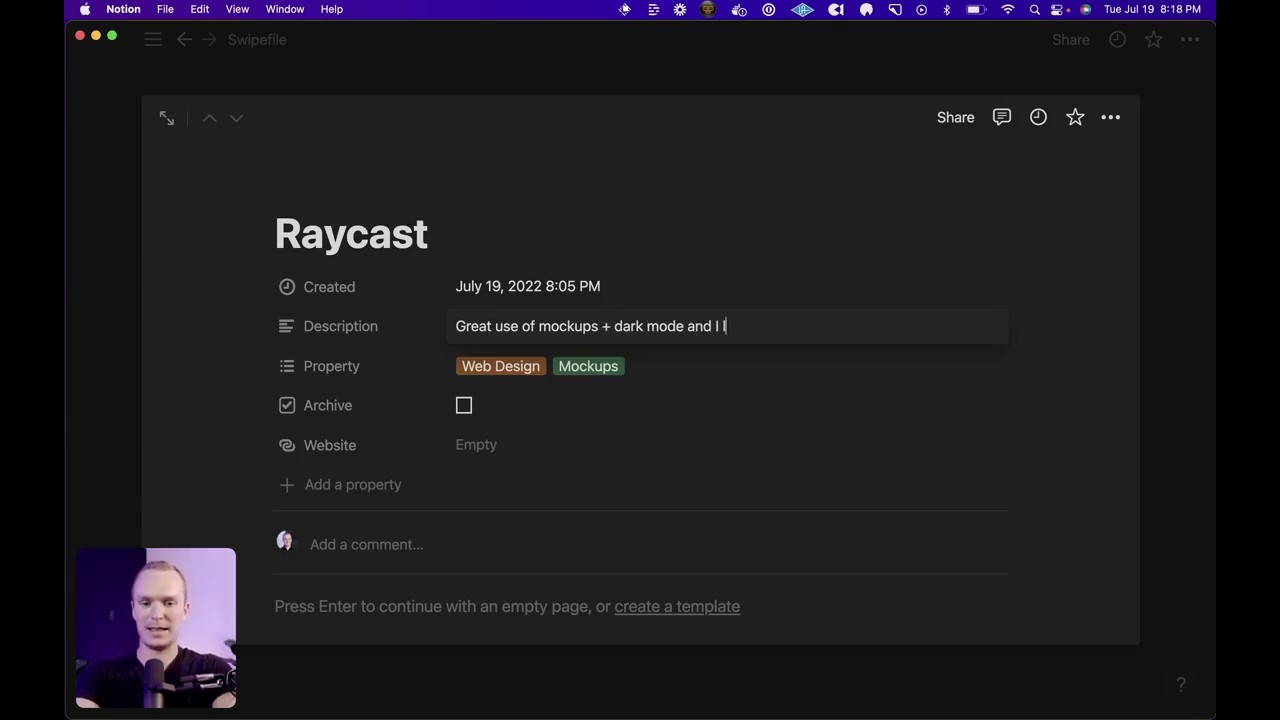
text(ike how they use gradien)
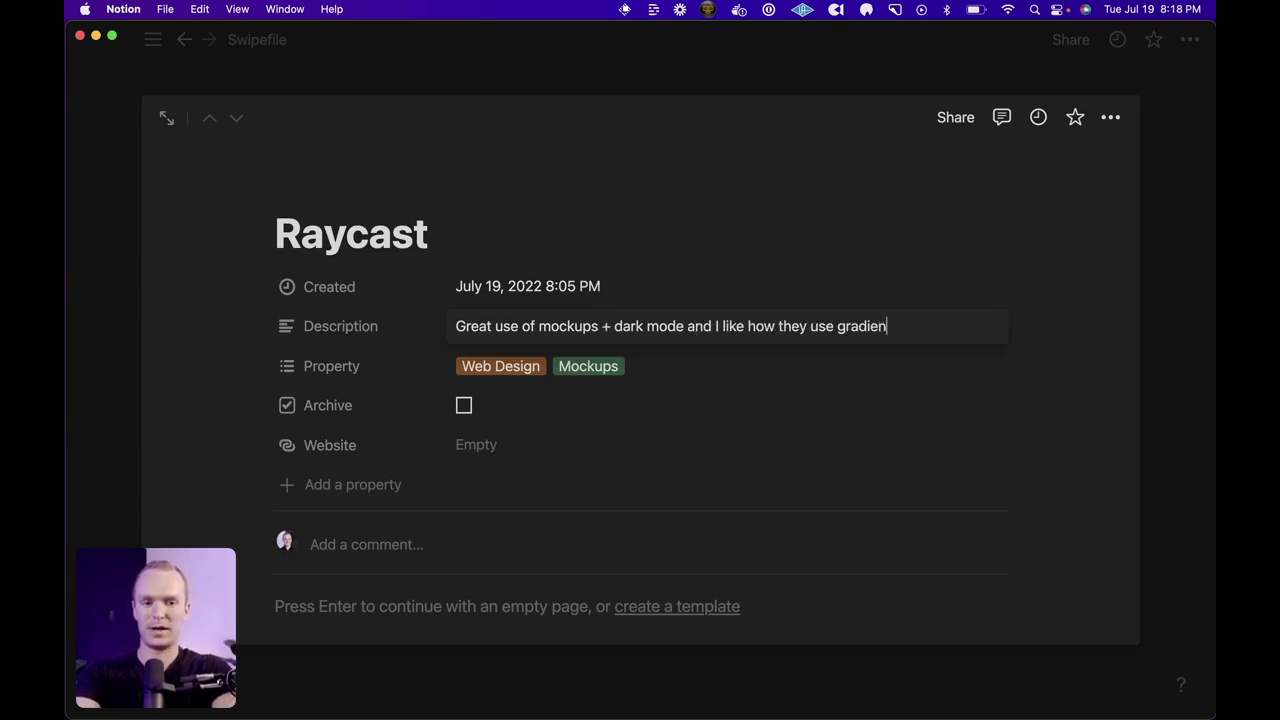
text(ts)
Step: Create a new Dark Mode option in the Raycast entry's multi-select property and assign it
click(530, 376)
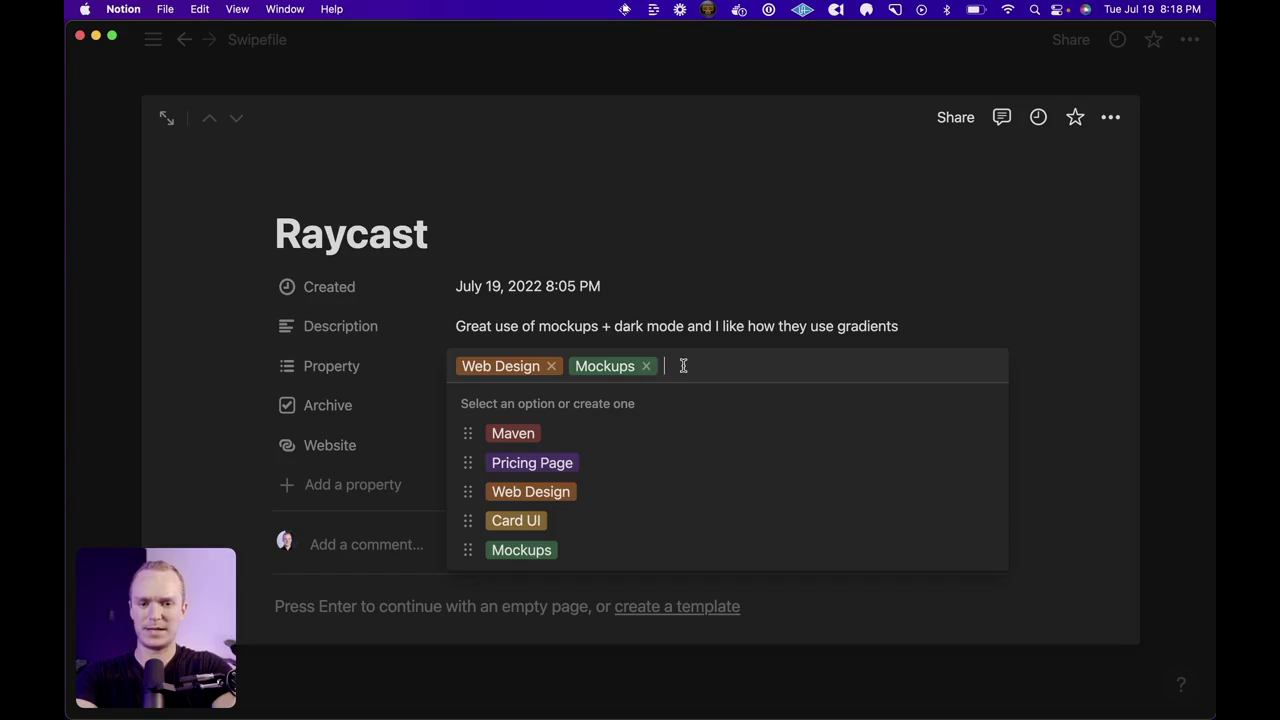
text(Dark Mode)
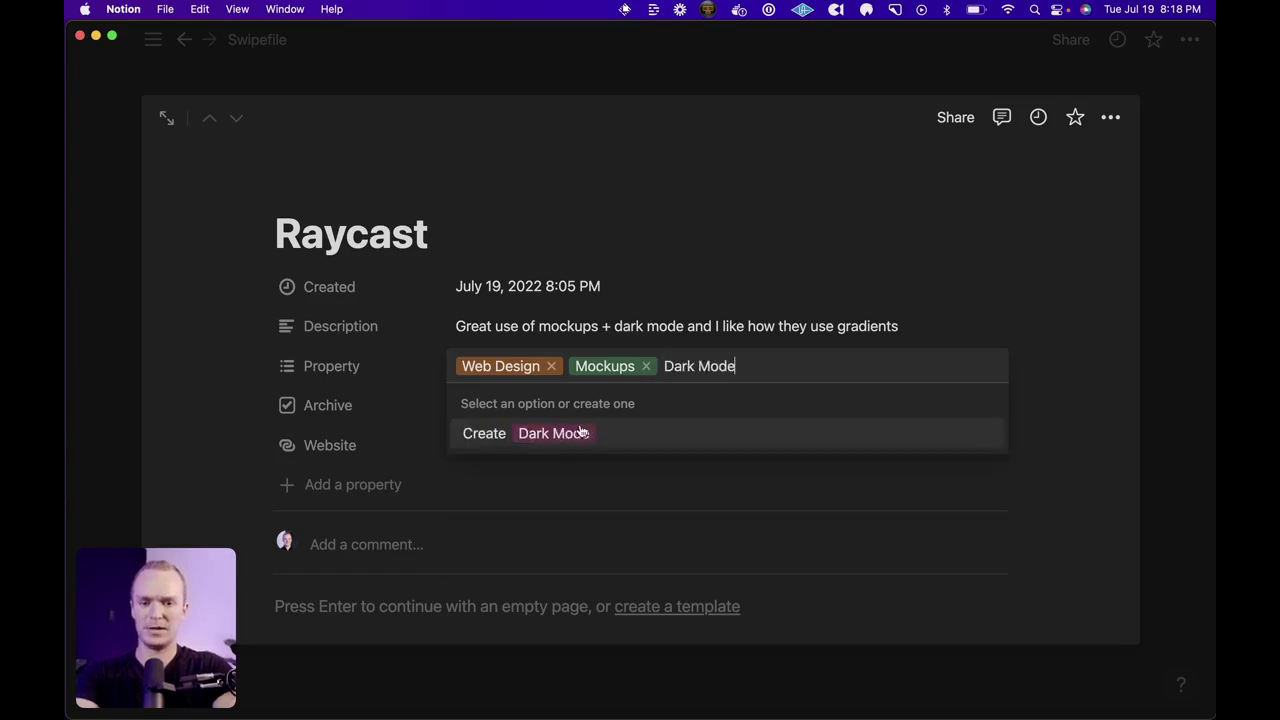
click(562, 435)
click(880, 254)
Step: Paste the copied Raycast website capture into the body of the entry's page
scroll(610, 338, down, 5)
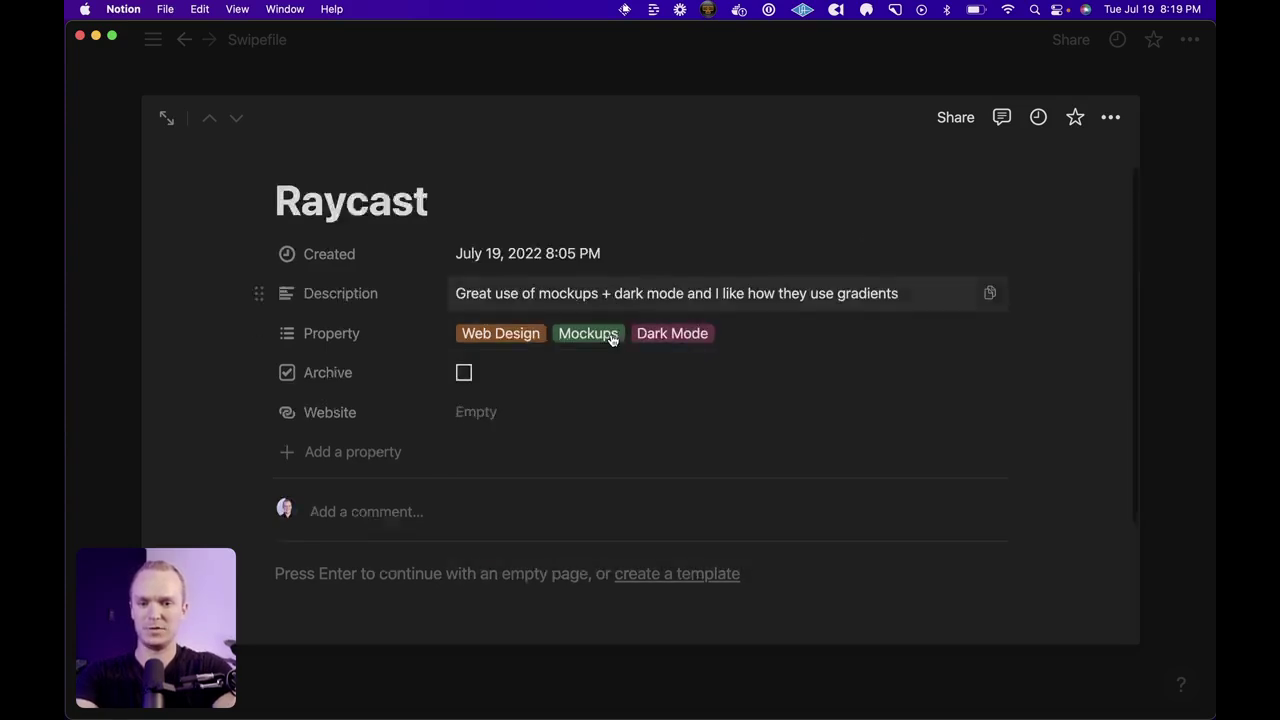
click(408, 420)
key(super+v)
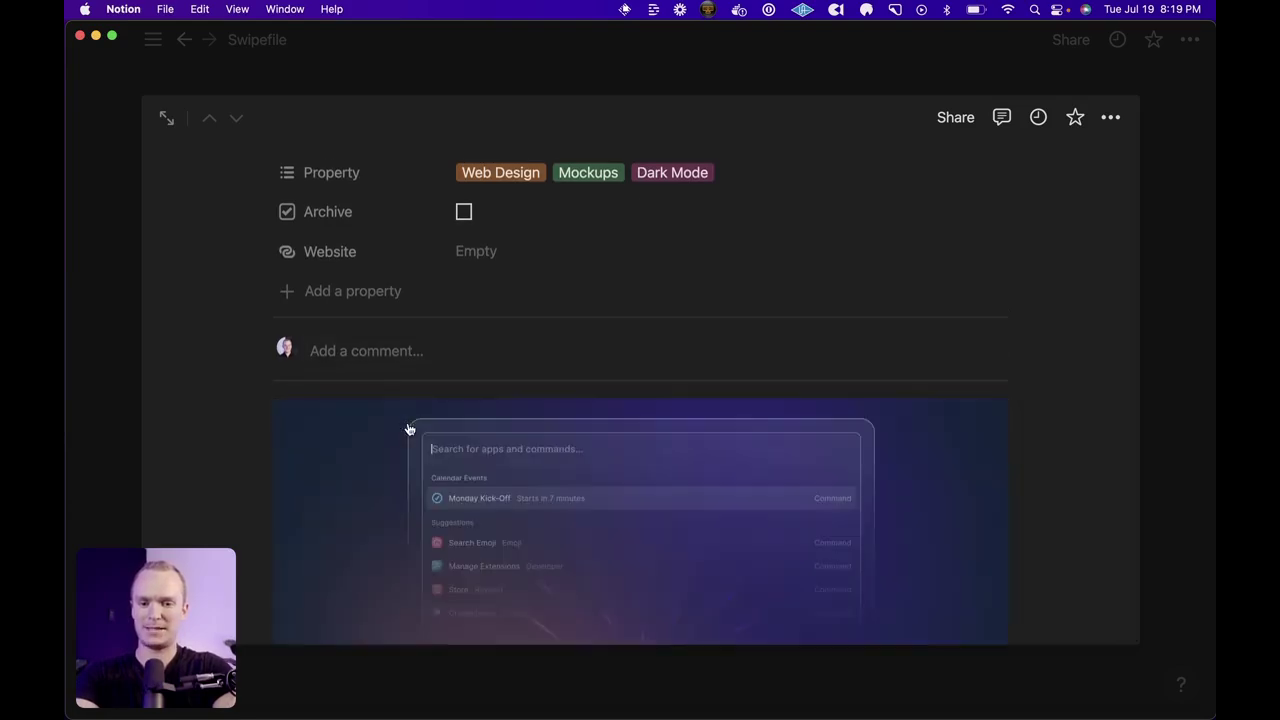
scroll(703, 448, down, 3)
click(648, 594)
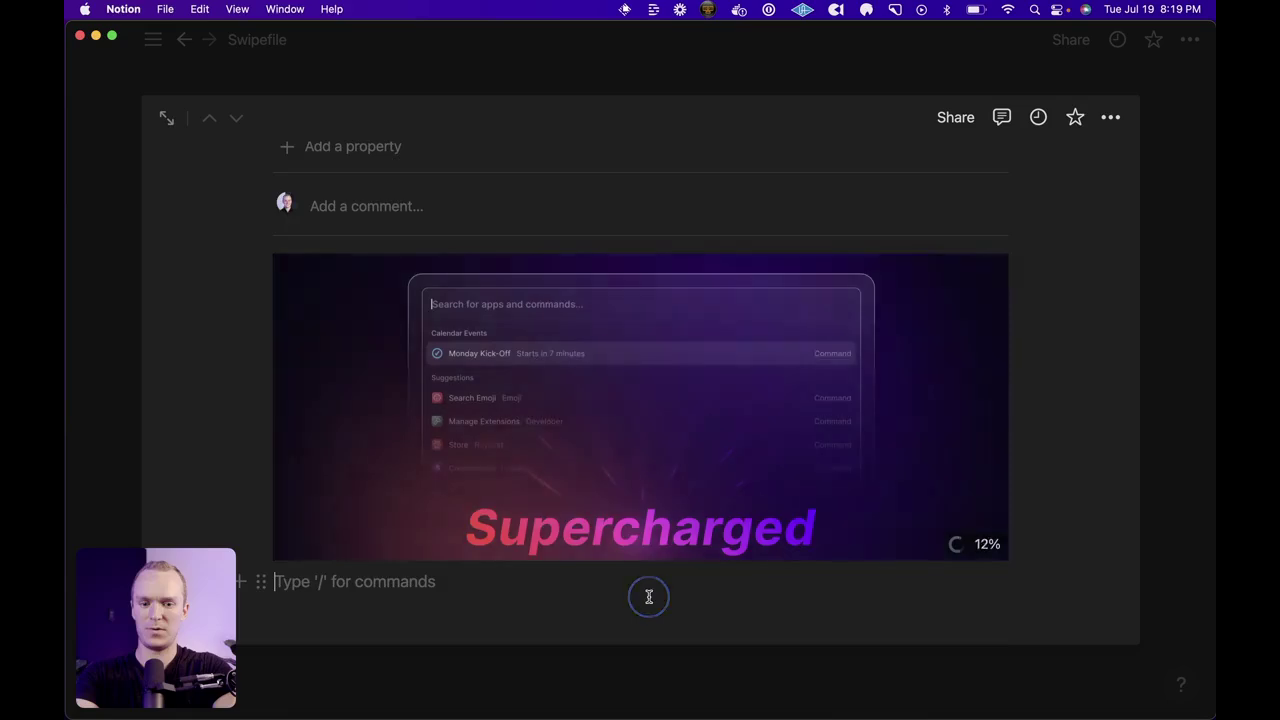
Step: Set the Raycast entry's Website to raycast.com and return to the Swipefile gallery
scroll(648, 596, up, 6)
click(526, 437)
text(ray)
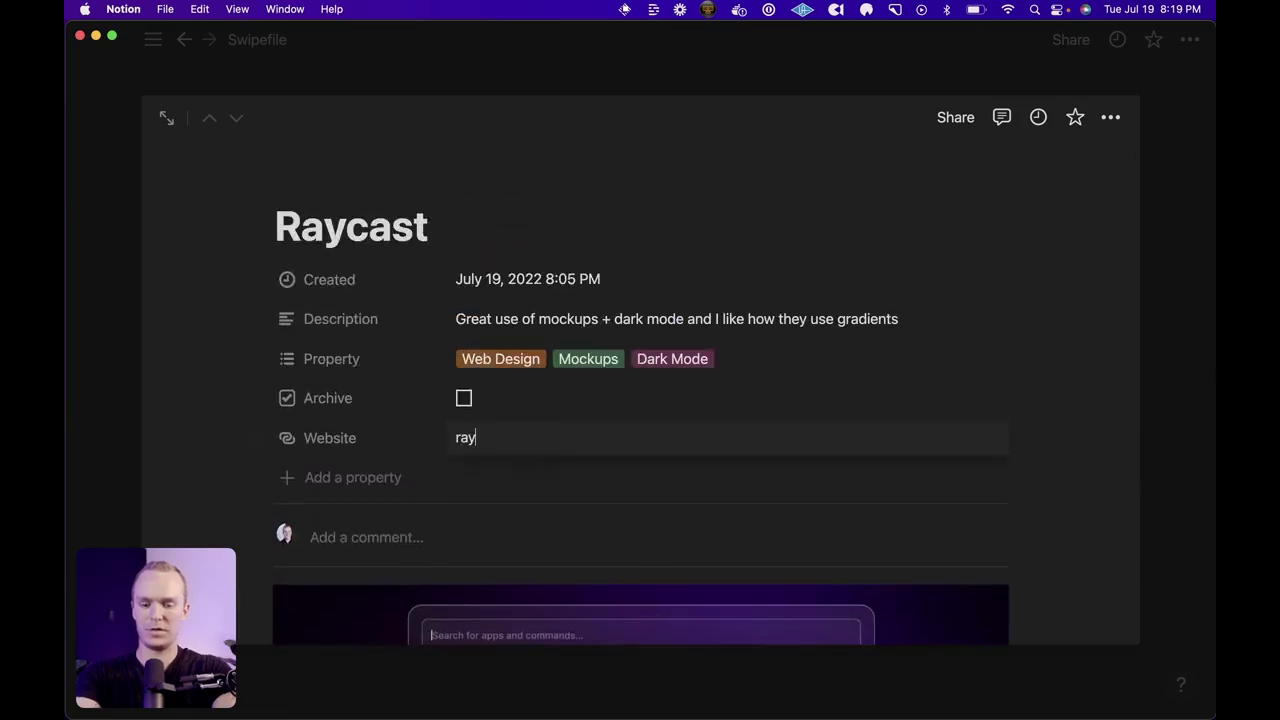
text(cast.com)
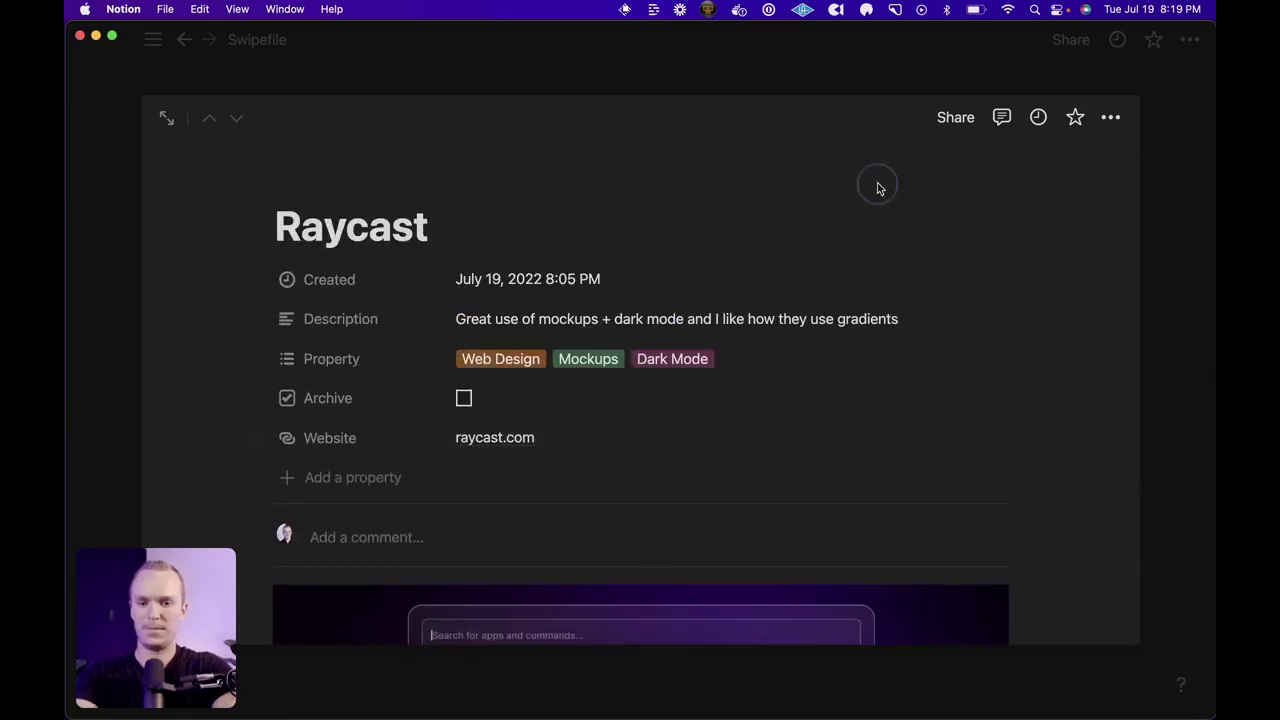
click(929, 697)
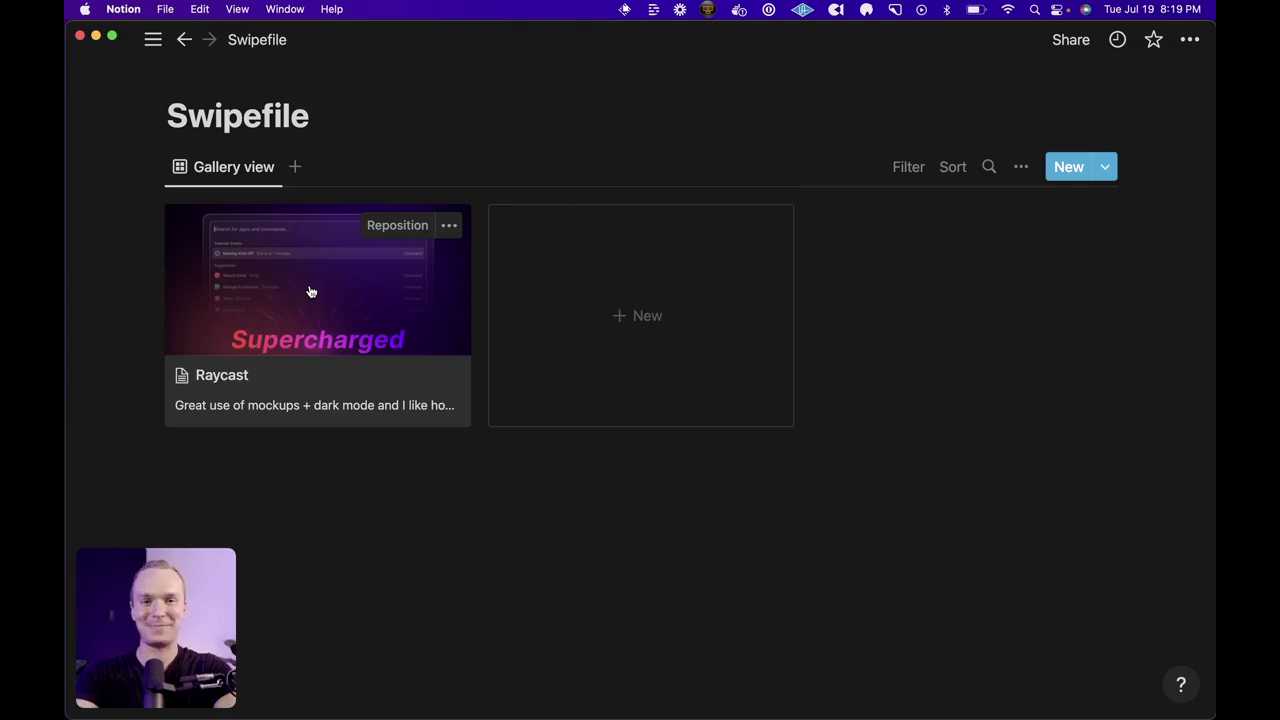
Step: Try Page cover as the card preview in the gallery layout and switch it back to Page content
click(1018, 170)
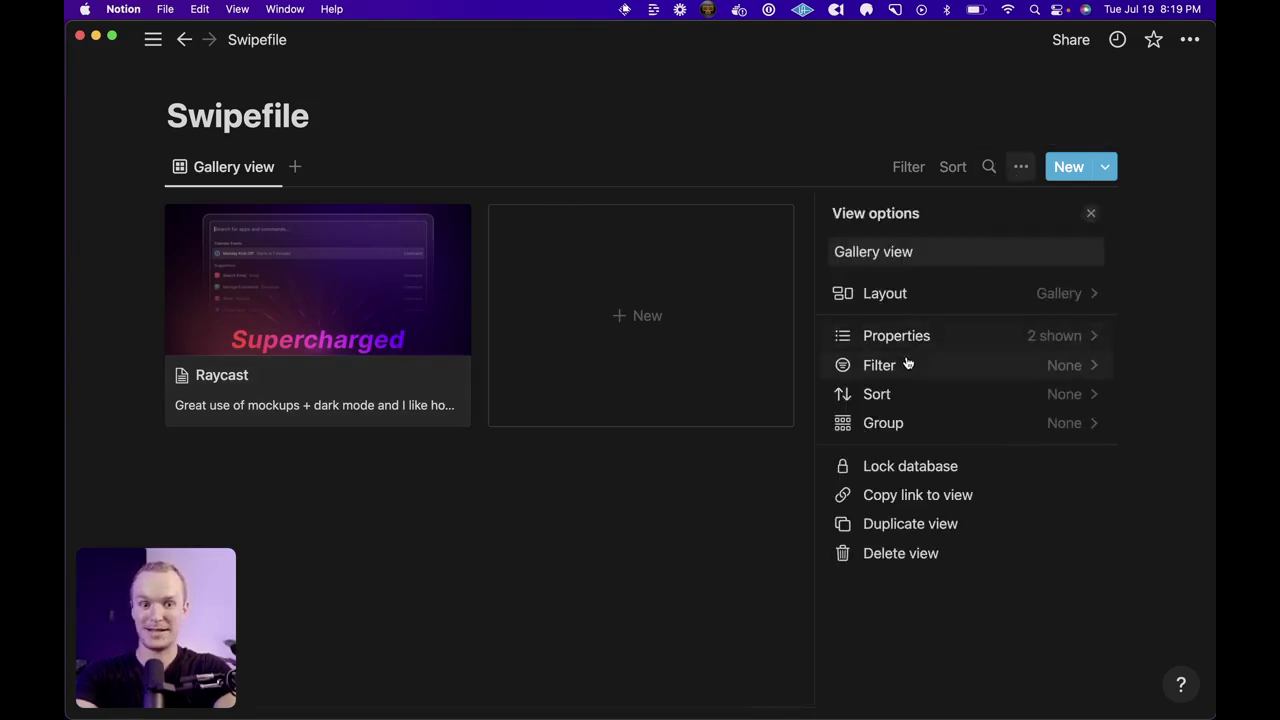
click(993, 294)
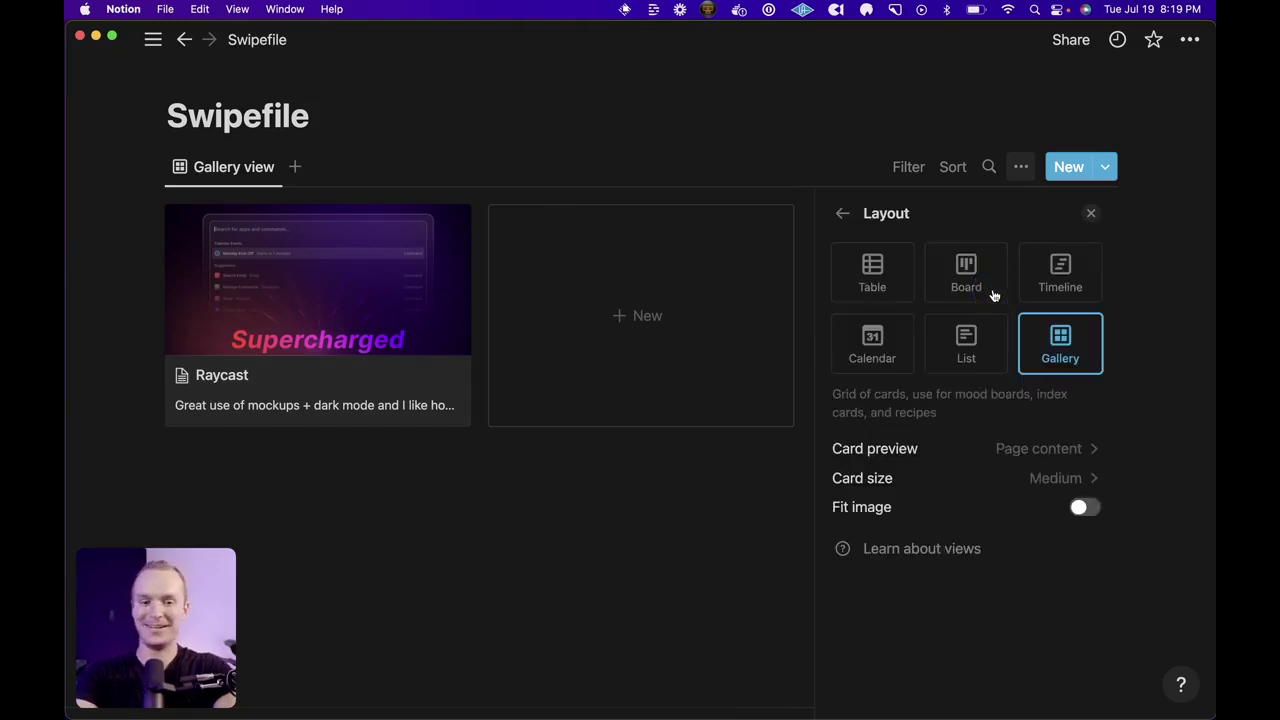
click(1038, 450)
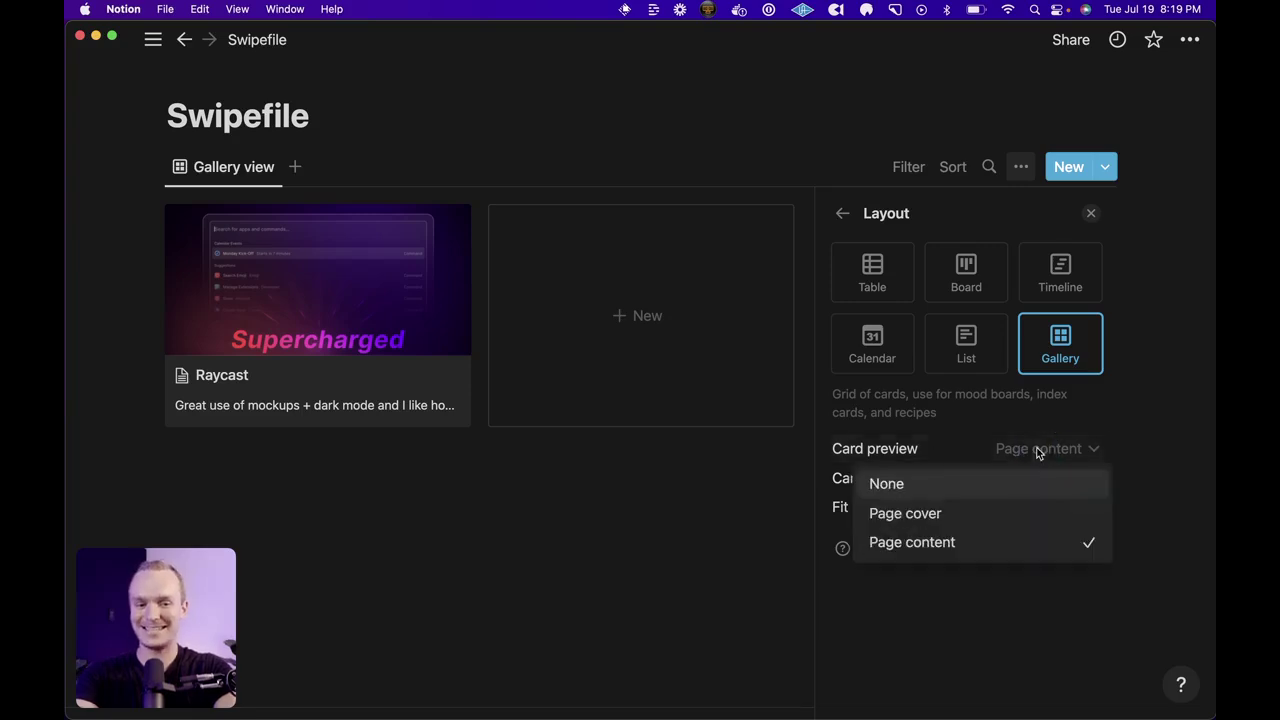
click(962, 516)
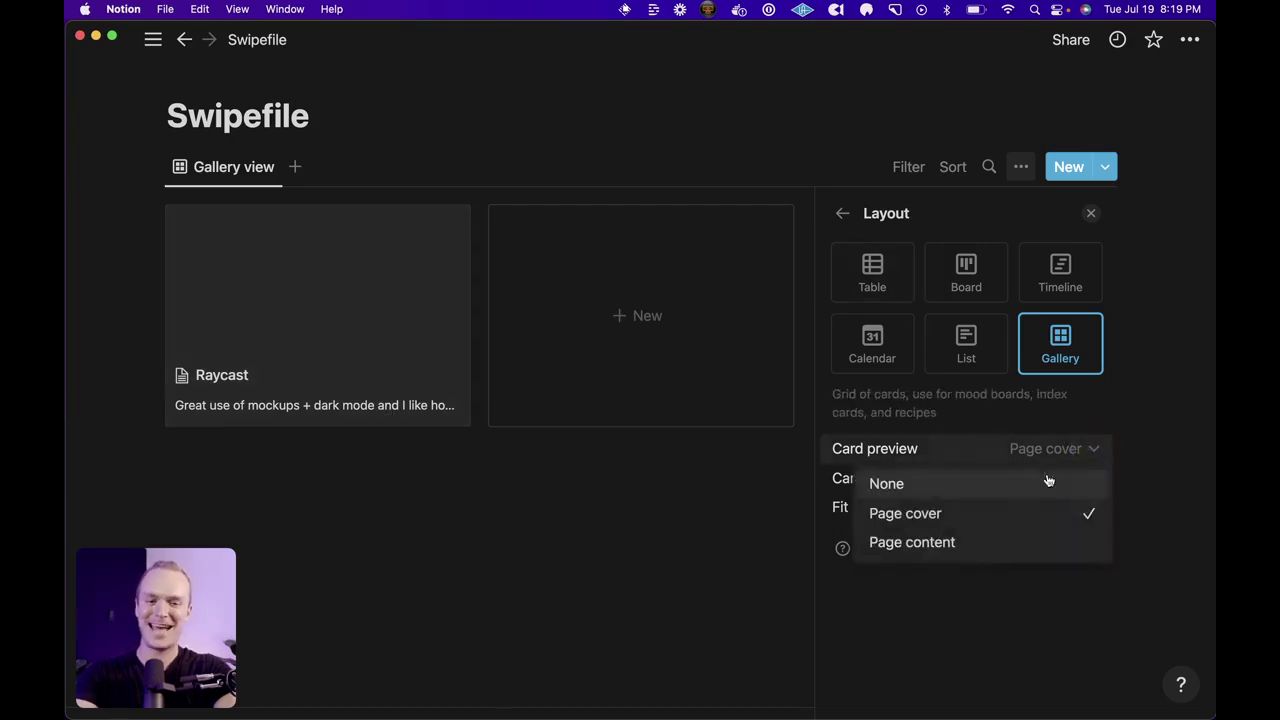
click(992, 542)
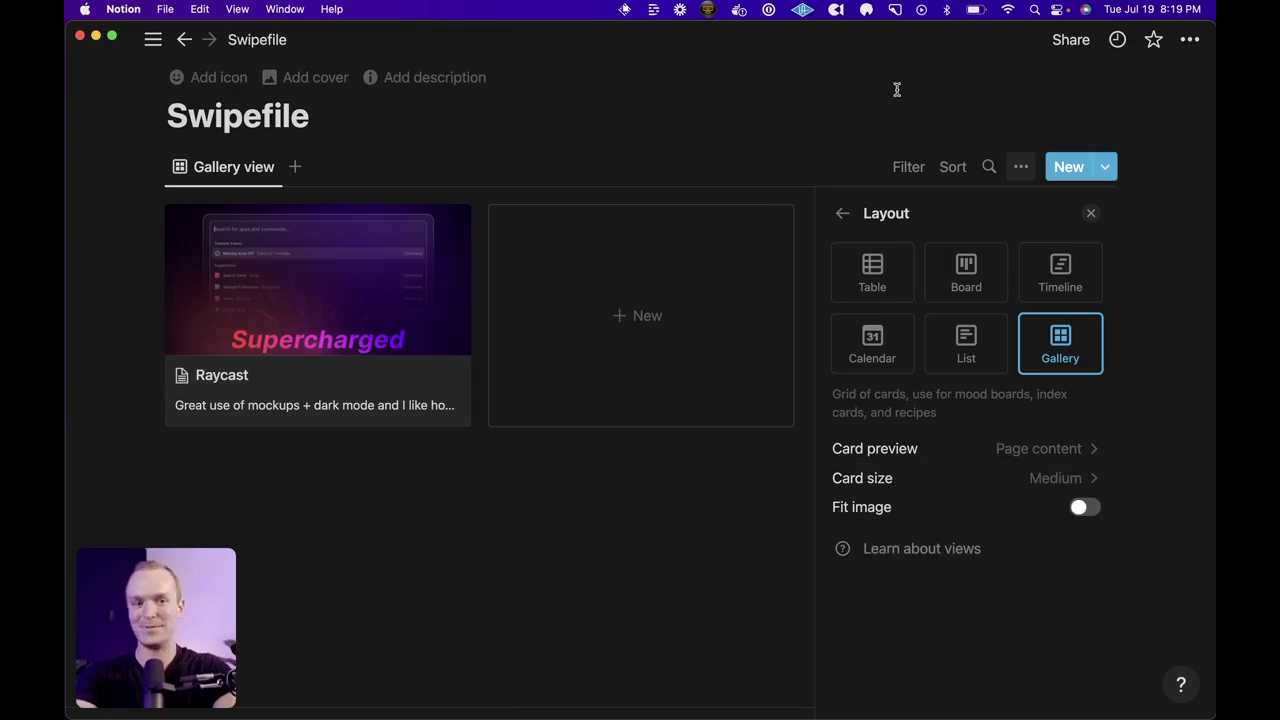
click(791, 117)
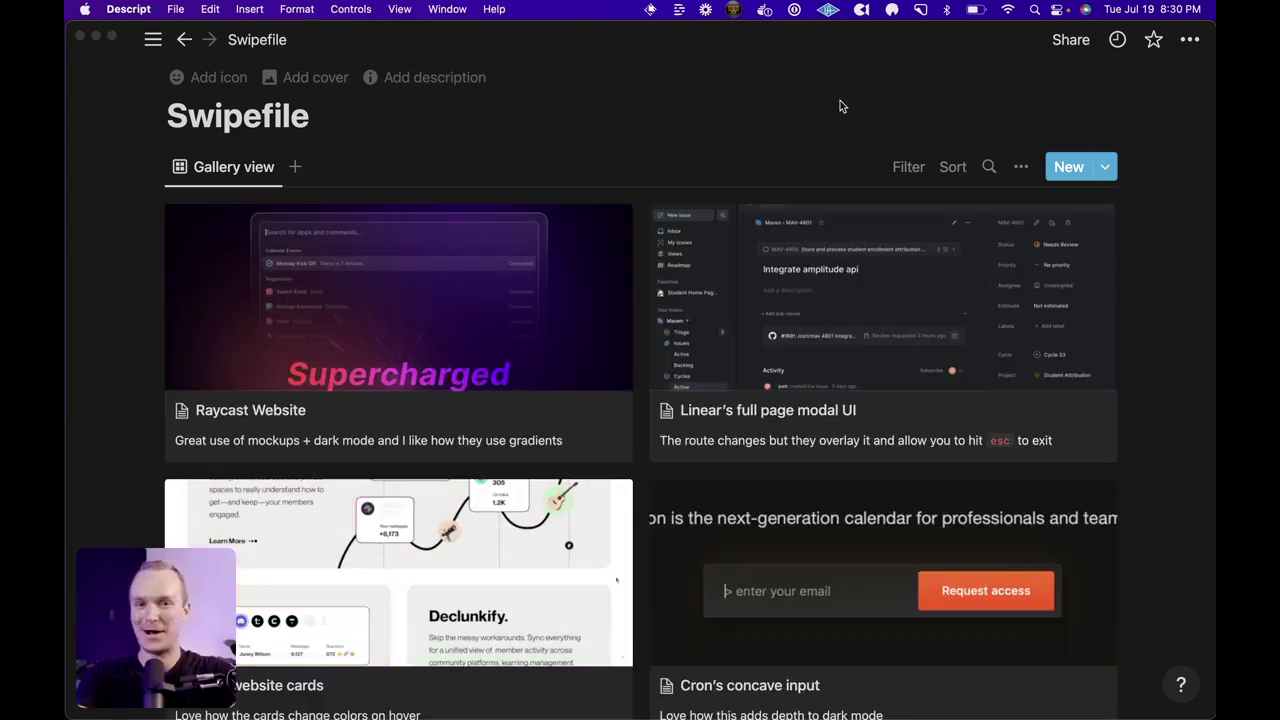
Step: Browse the saved design inspiration cards throughout the Swipefile gallery
scroll(589, 171, down, 3)
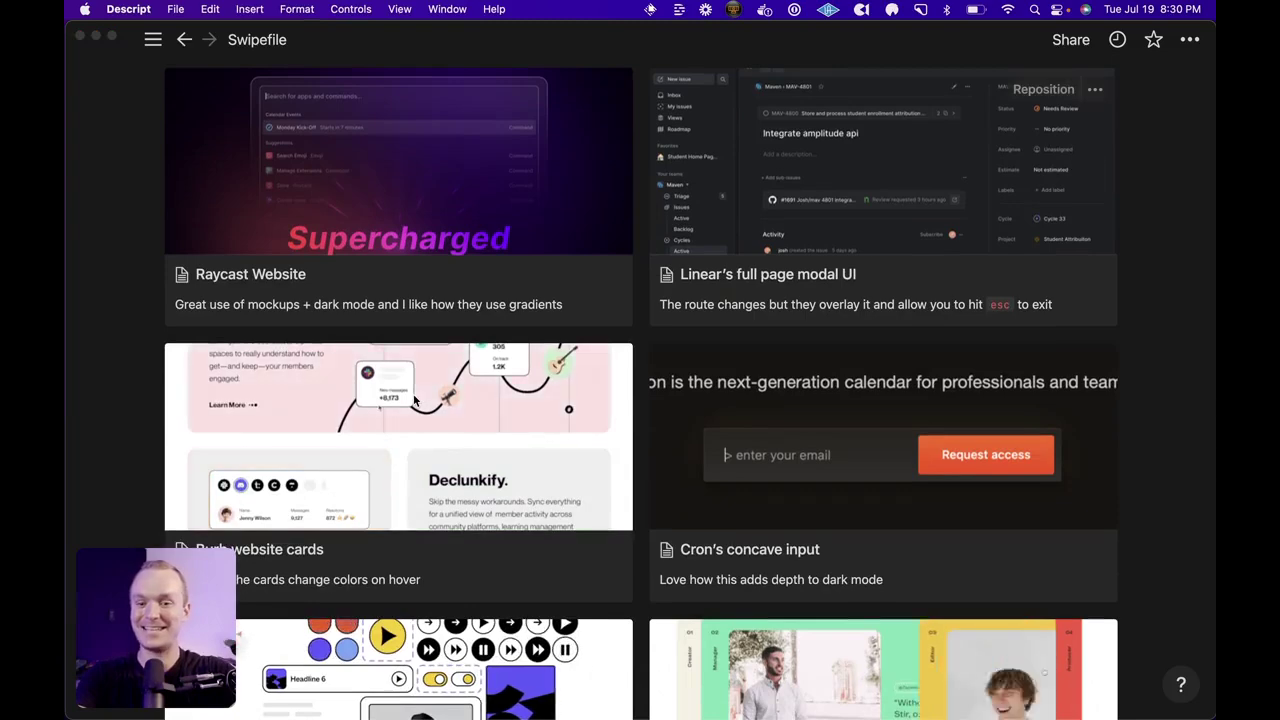
scroll(413, 398, down, 4)
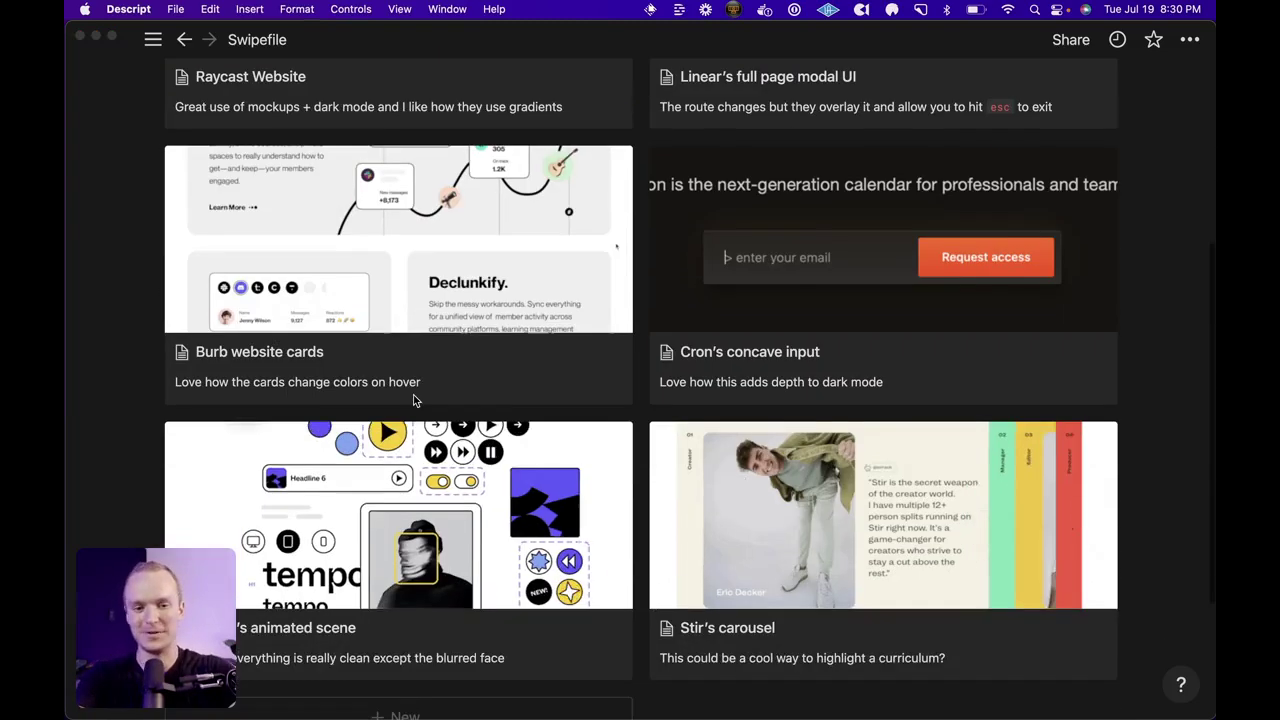
scroll(794, 450, up, 7)
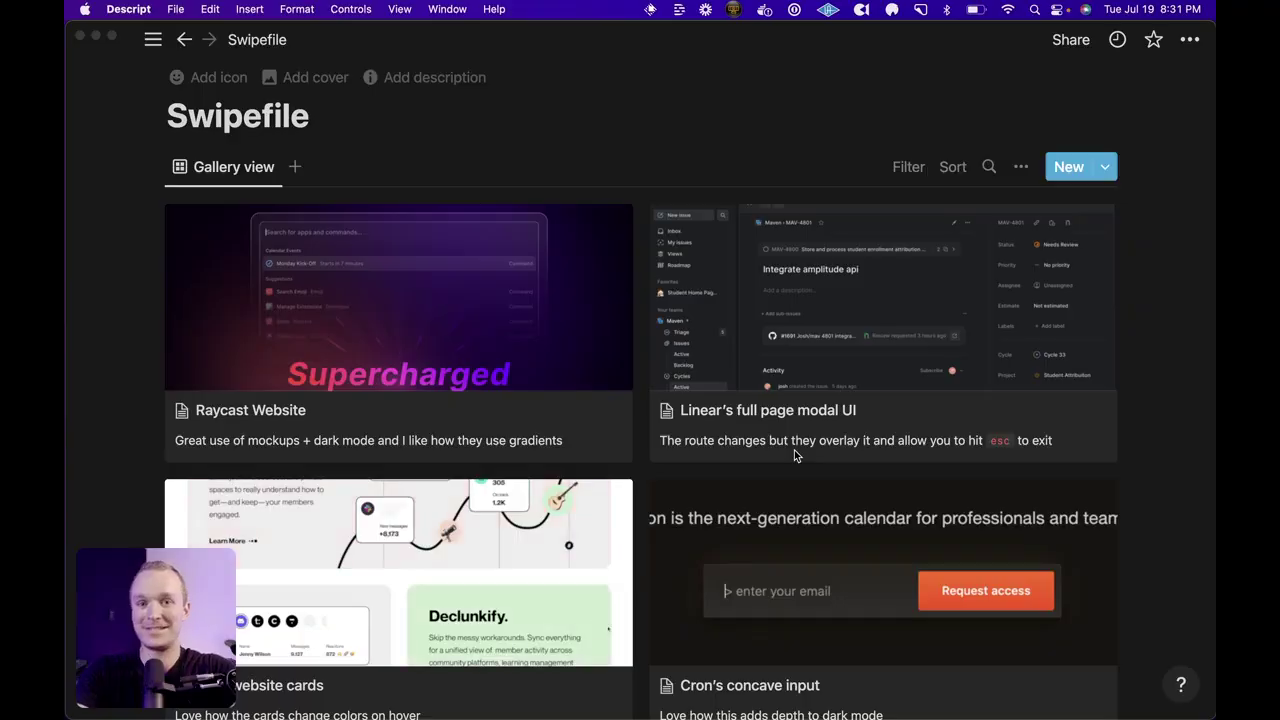
scroll(794, 450, down, 4)
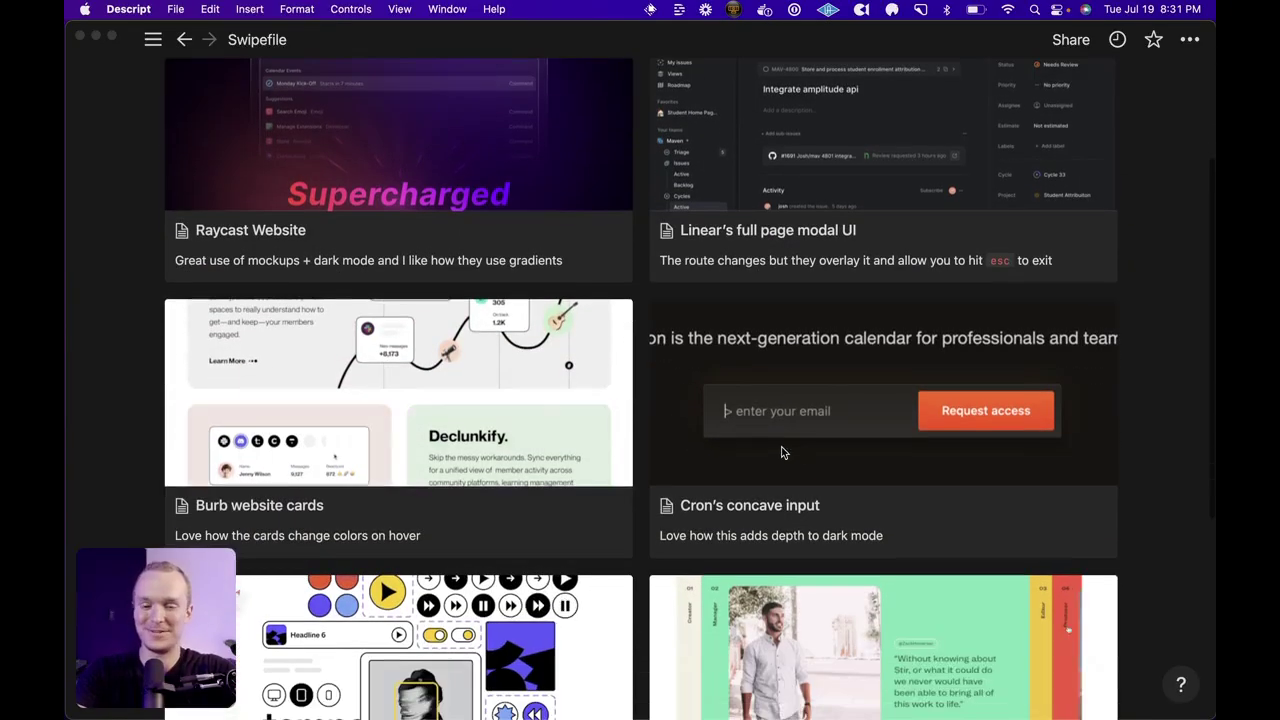
scroll(783, 453, down, 4)
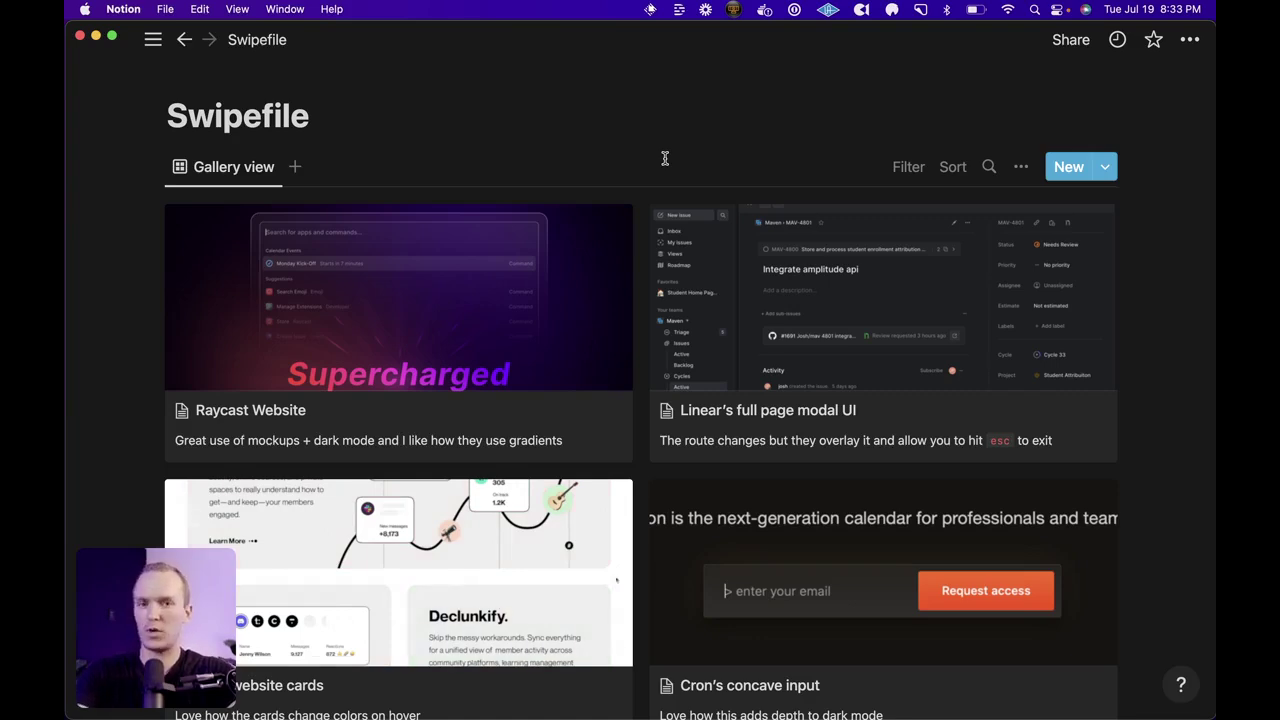
Step: Filter the Swipefile gallery to entries whose Tag contains Web Design
click(908, 169)
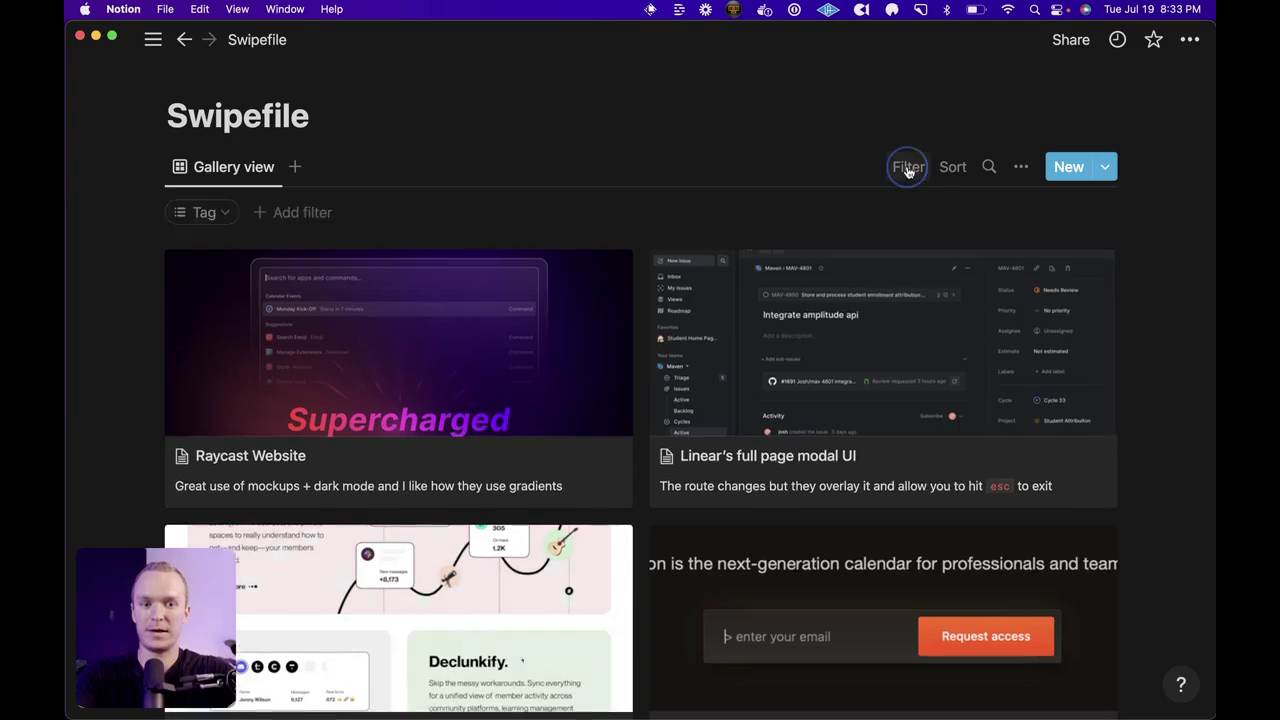
click(222, 212)
scroll(114, 450, down, 2)
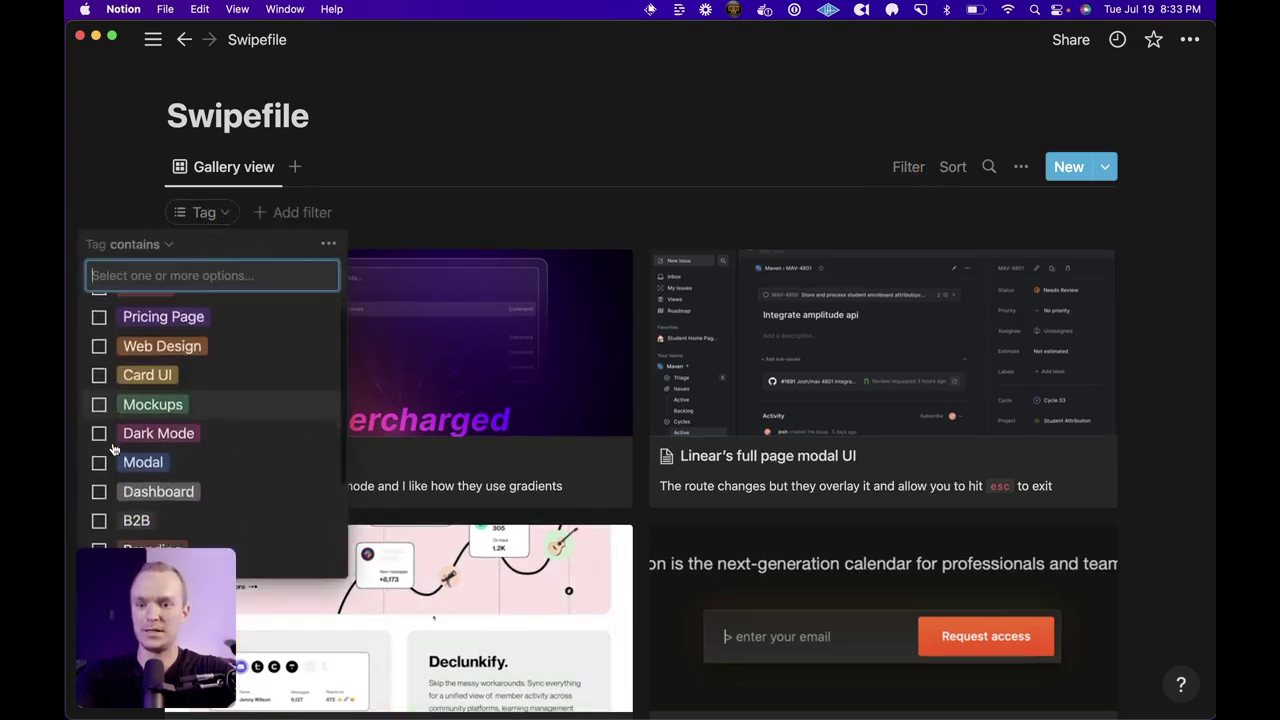
scroll(114, 450, down, 2)
scroll(114, 450, up, 1)
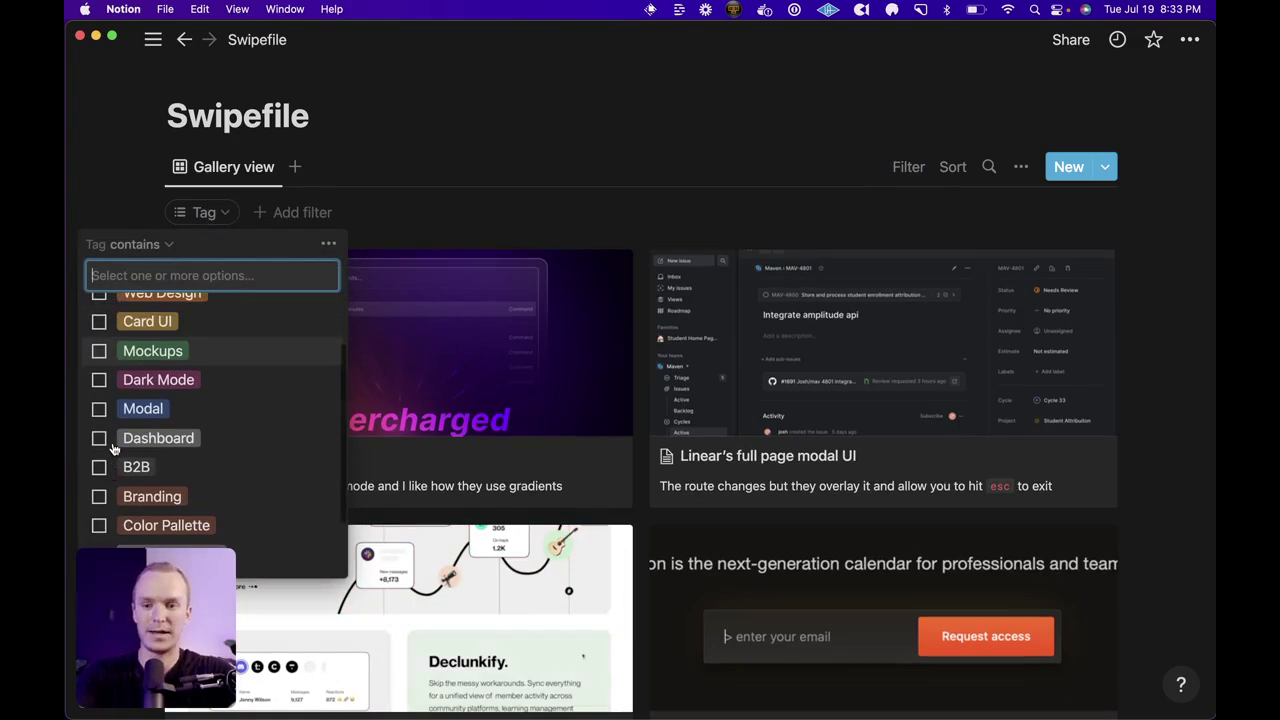
scroll(113, 448, up, 2)
click(99, 338)
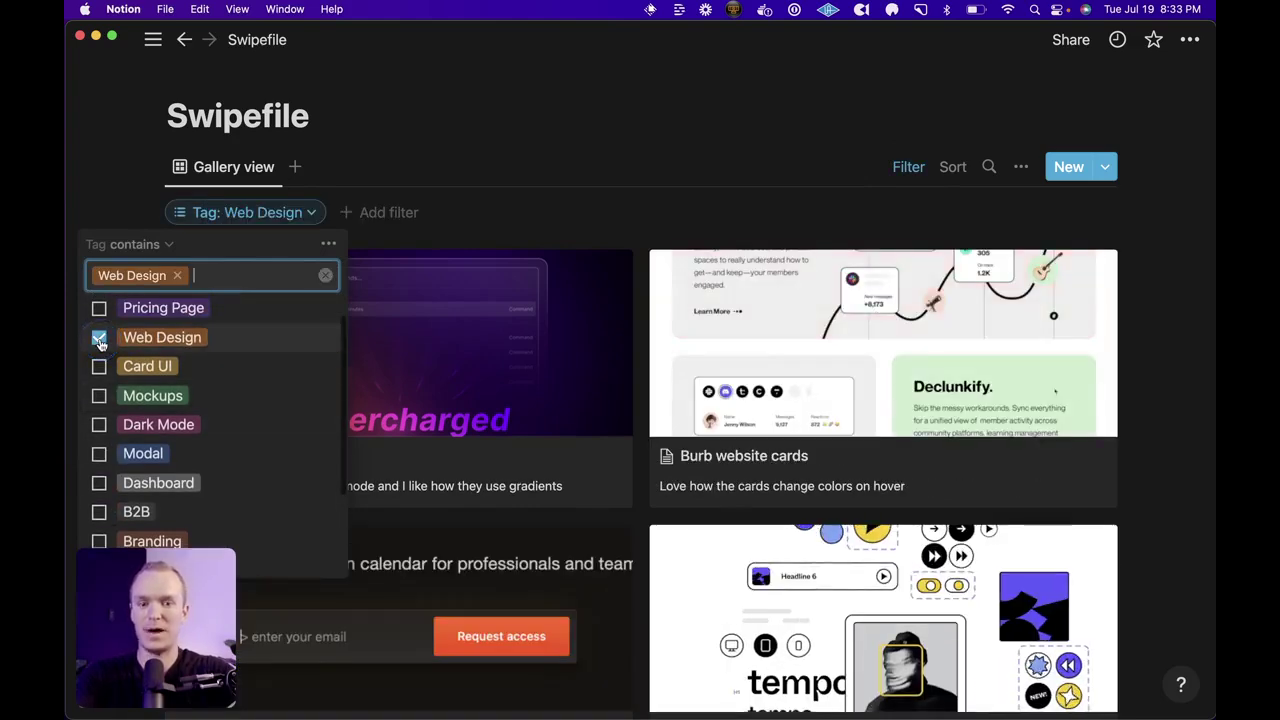
click(543, 103)
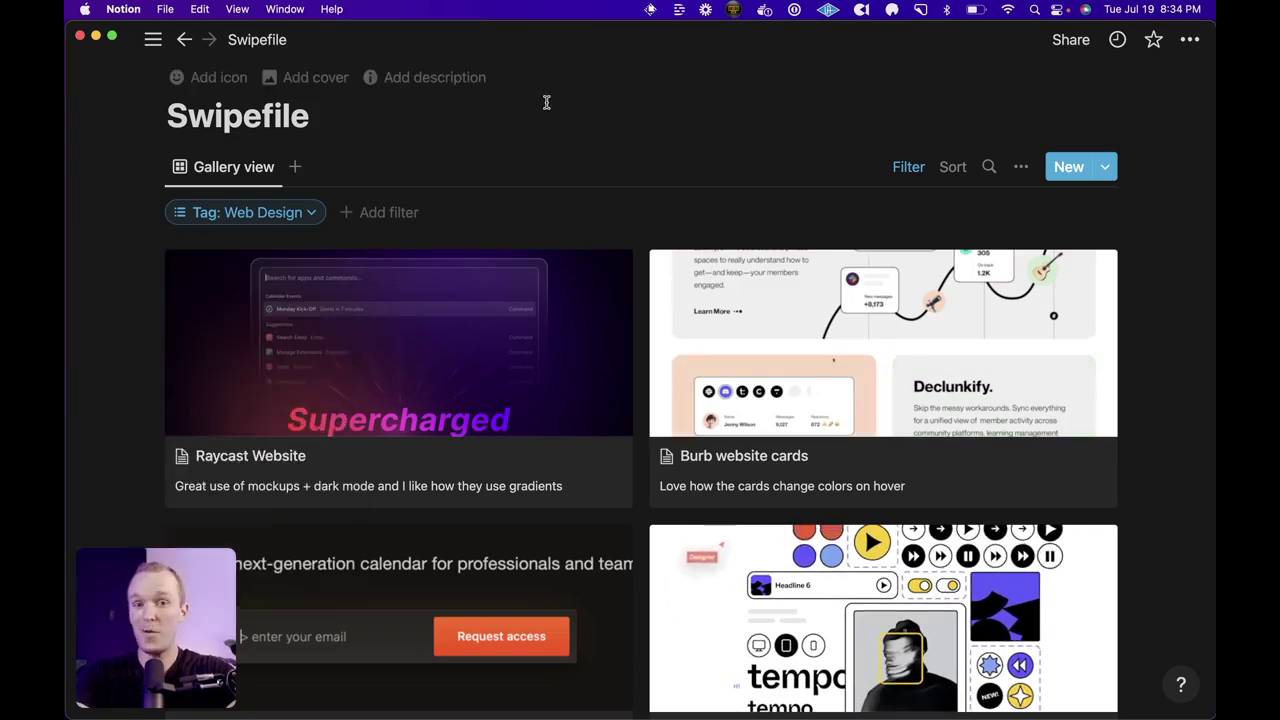
Step: Convert the Web Design tag filter into an advanced filter
click(311, 214)
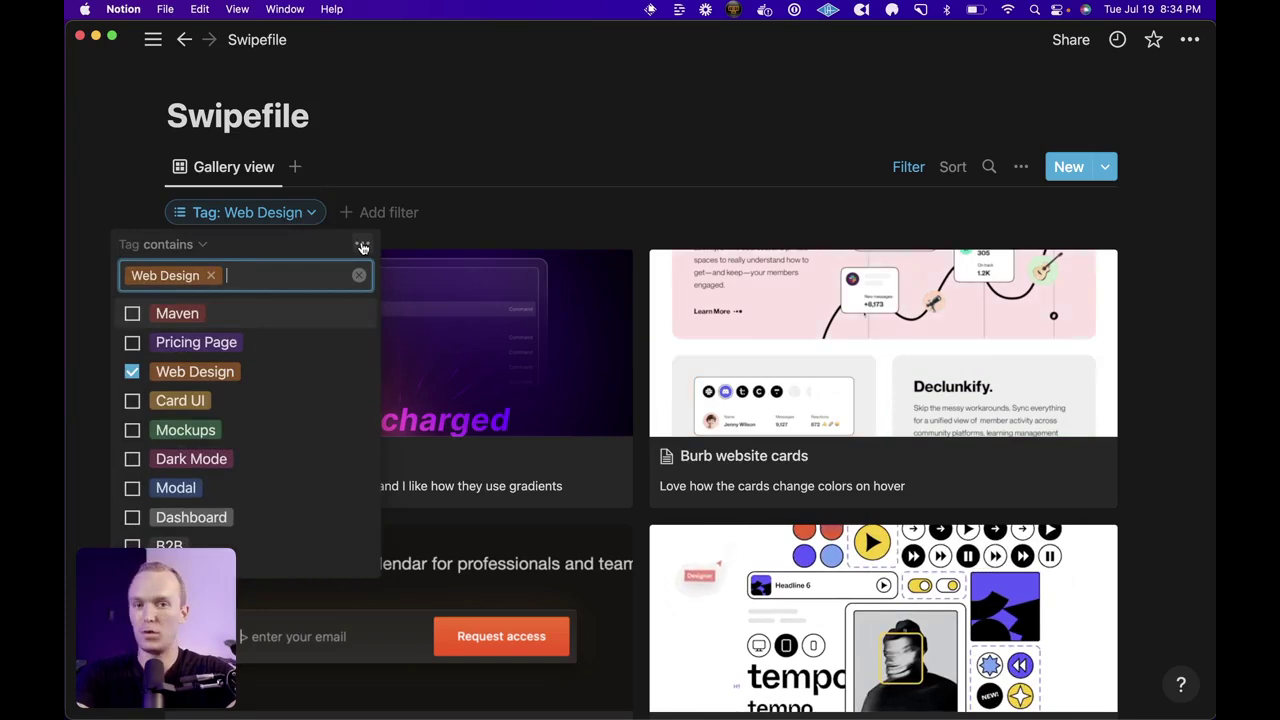
click(362, 248)
click(489, 287)
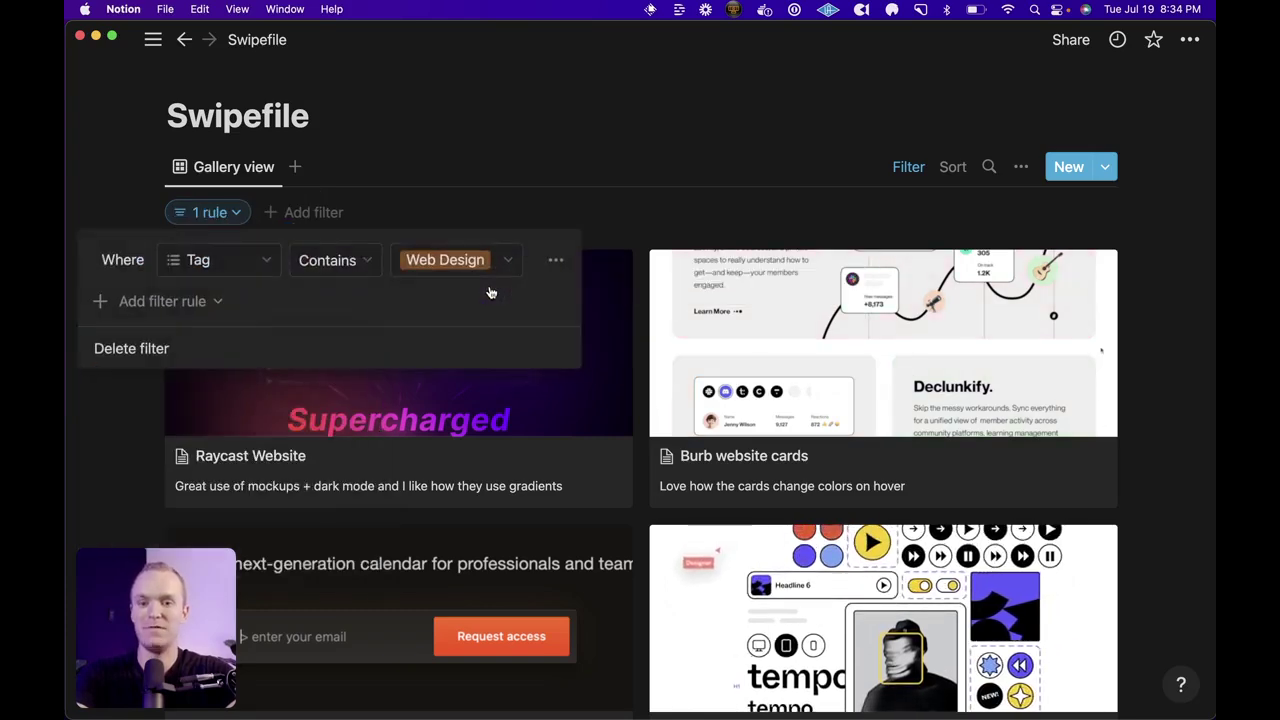
Step: Add a second filter rule to the Swipefile gallery requiring Tag to contain Dark Mode as well as Web Design
click(213, 305)
click(182, 339)
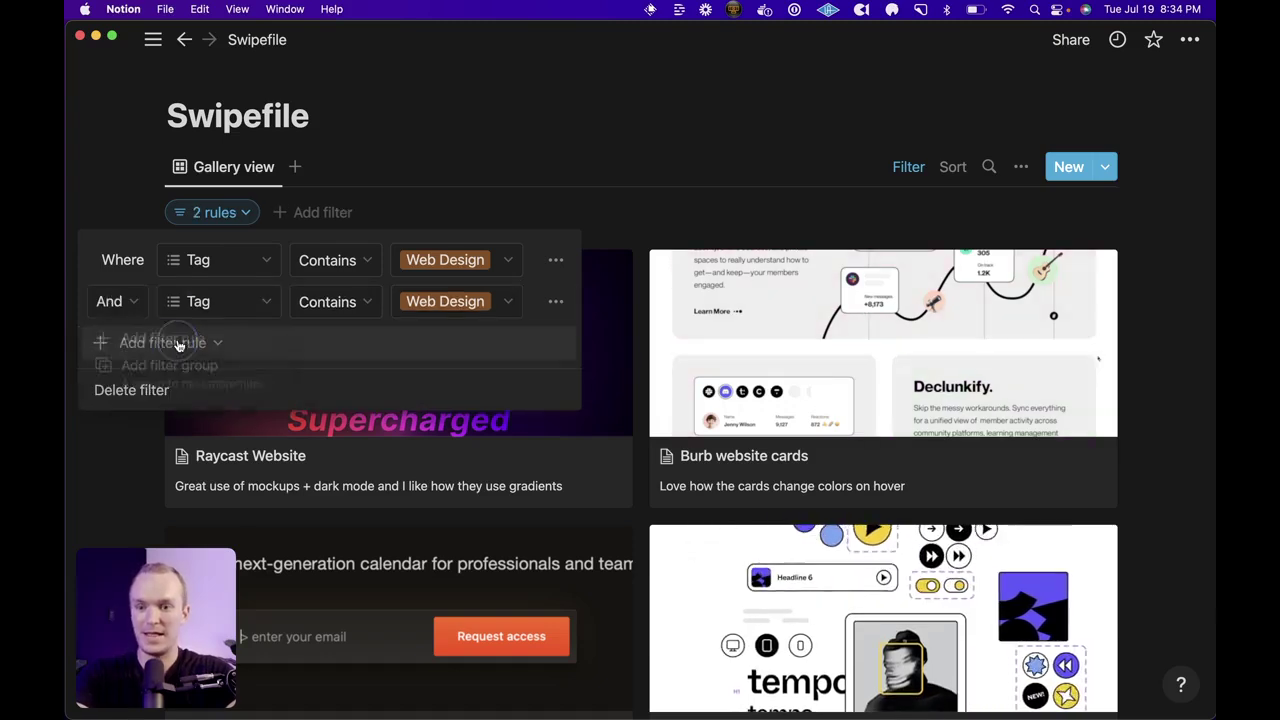
click(482, 301)
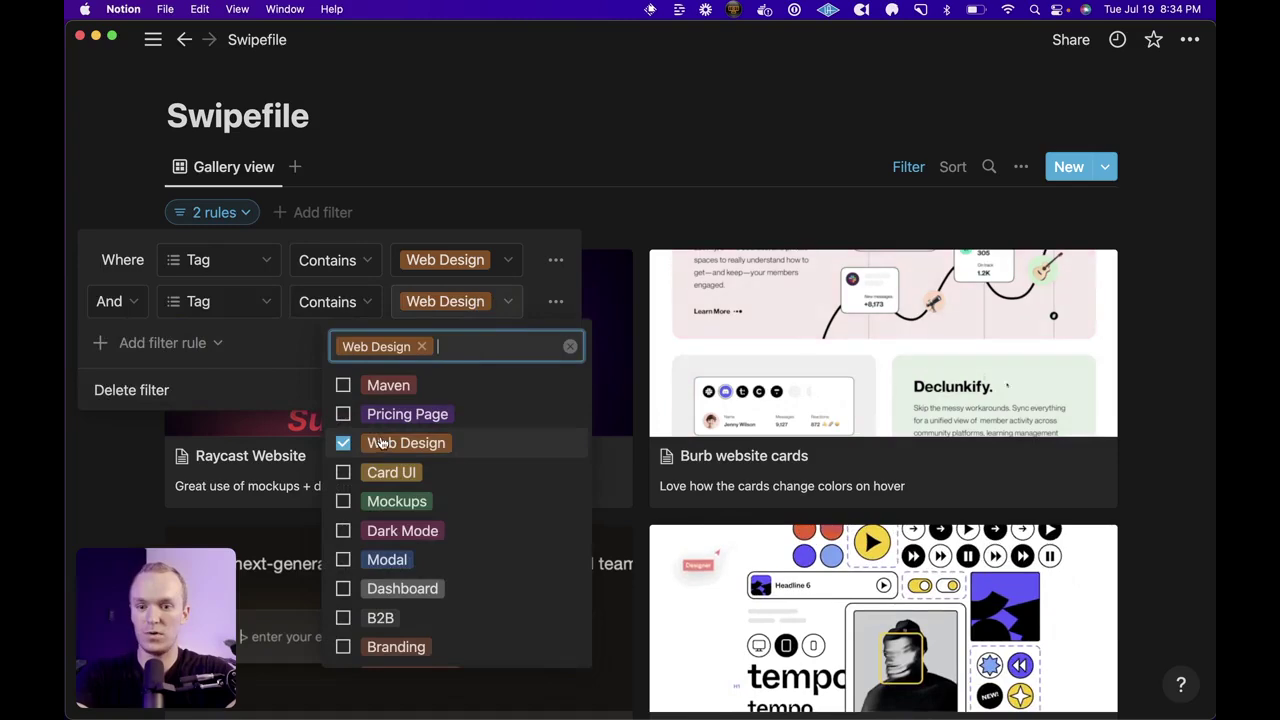
scroll(350, 488, down, 1)
click(344, 485)
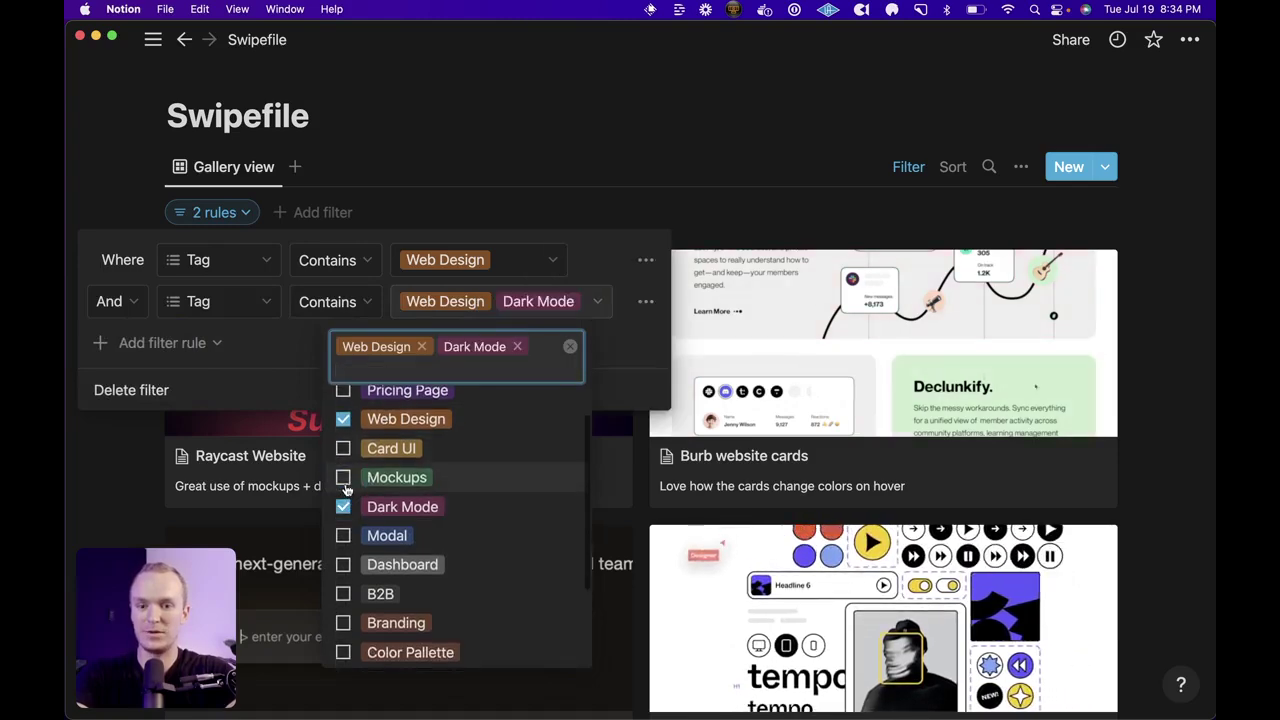
click(421, 348)
click(626, 128)
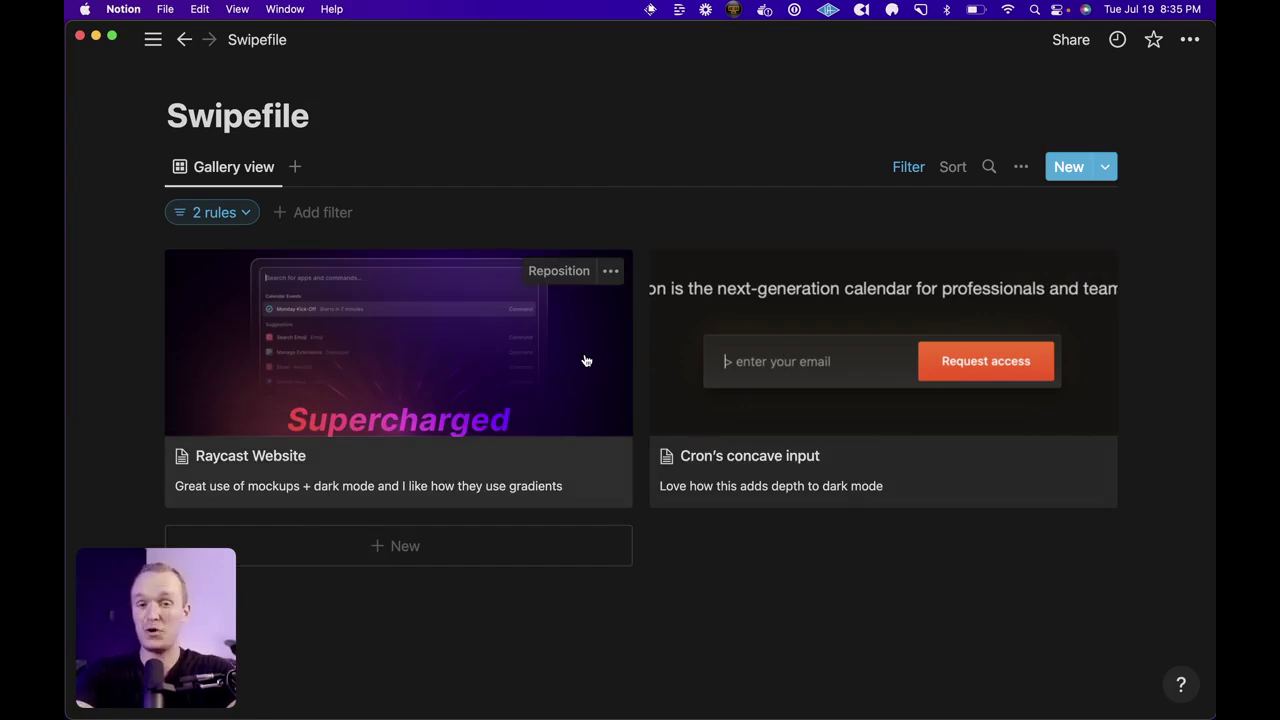
Step: Remove the Dark Mode filter rule and change the remaining Tag rule from Web Design to Branding
click(245, 214)
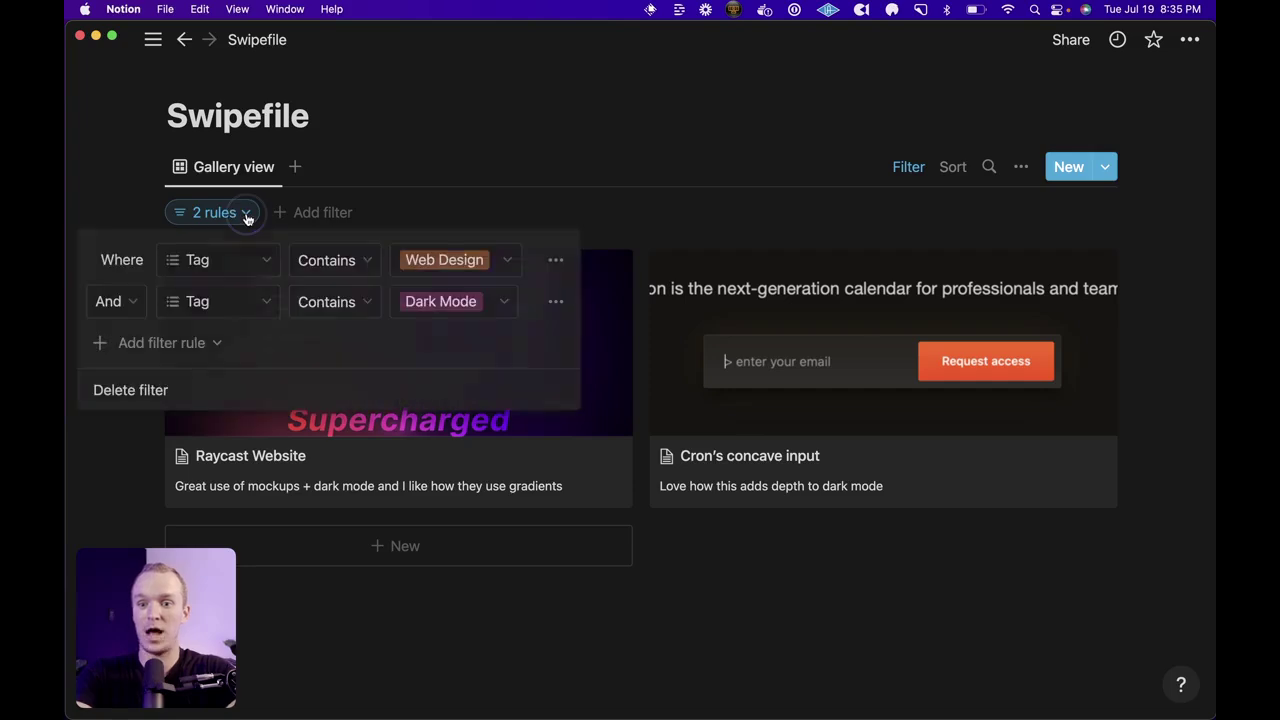
click(556, 302)
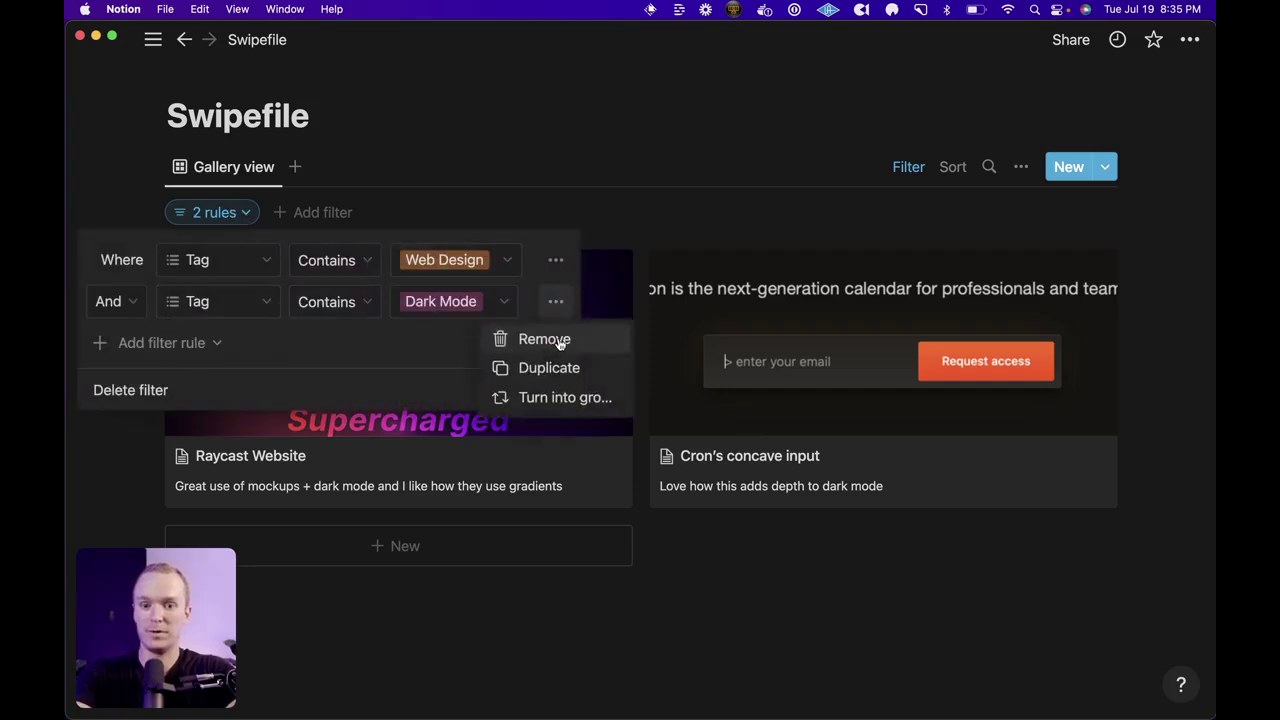
click(556, 341)
click(443, 260)
scroll(400, 460, down, 1)
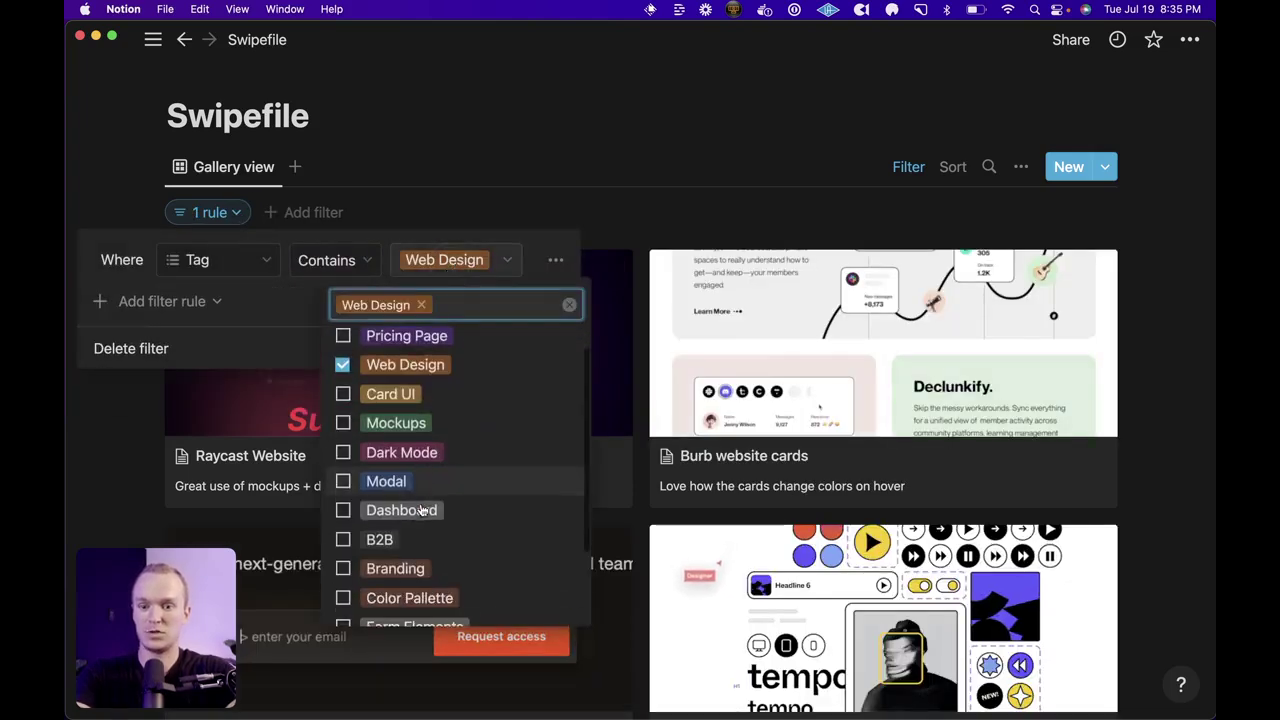
click(343, 566)
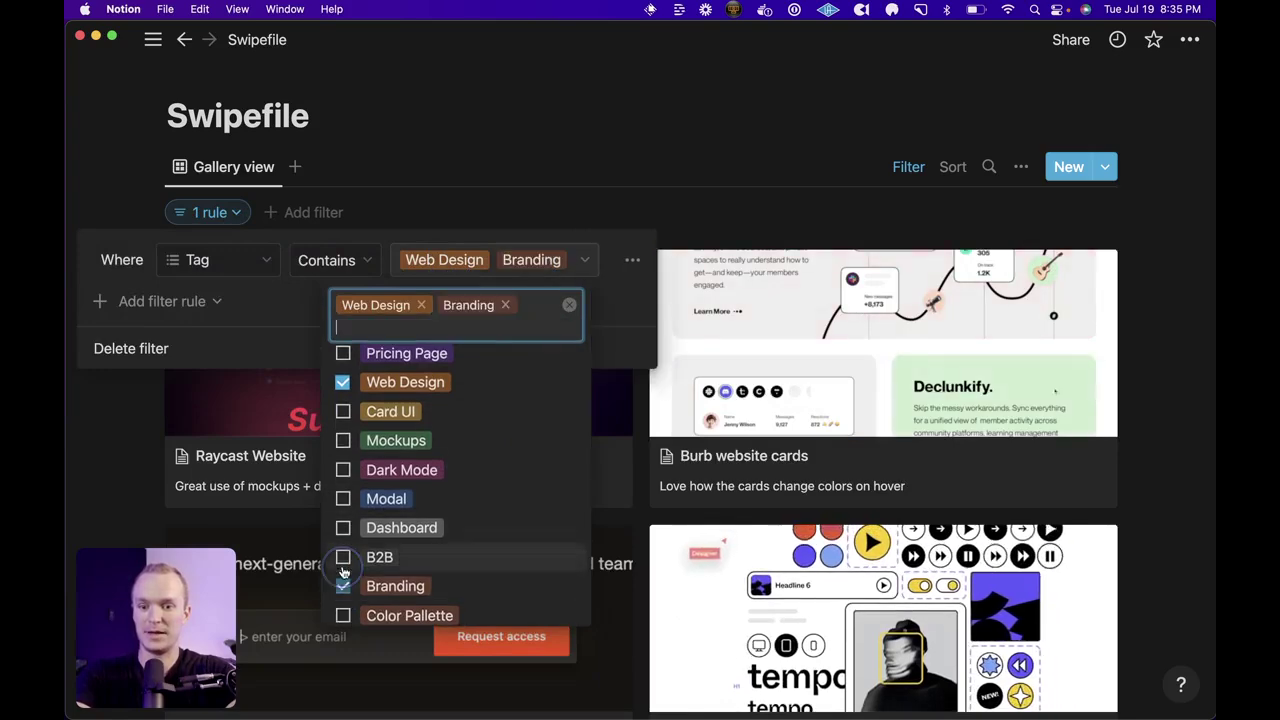
click(343, 382)
click(720, 135)
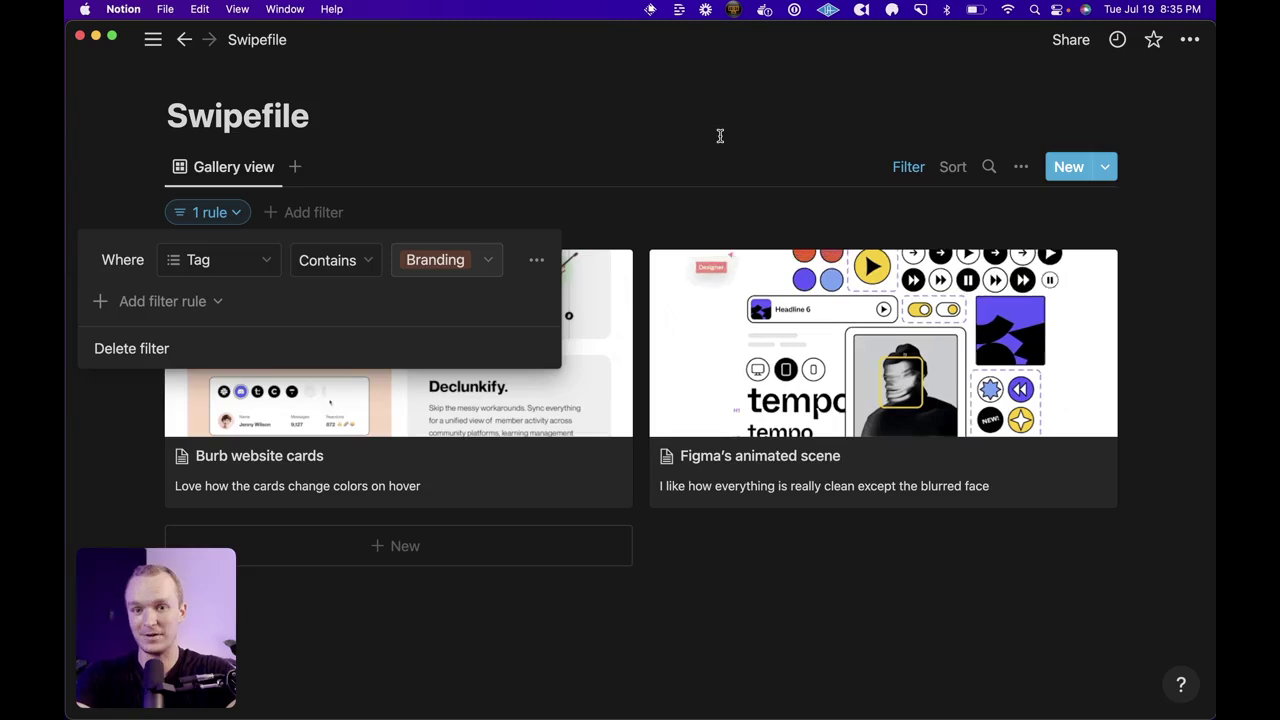
click(683, 136)
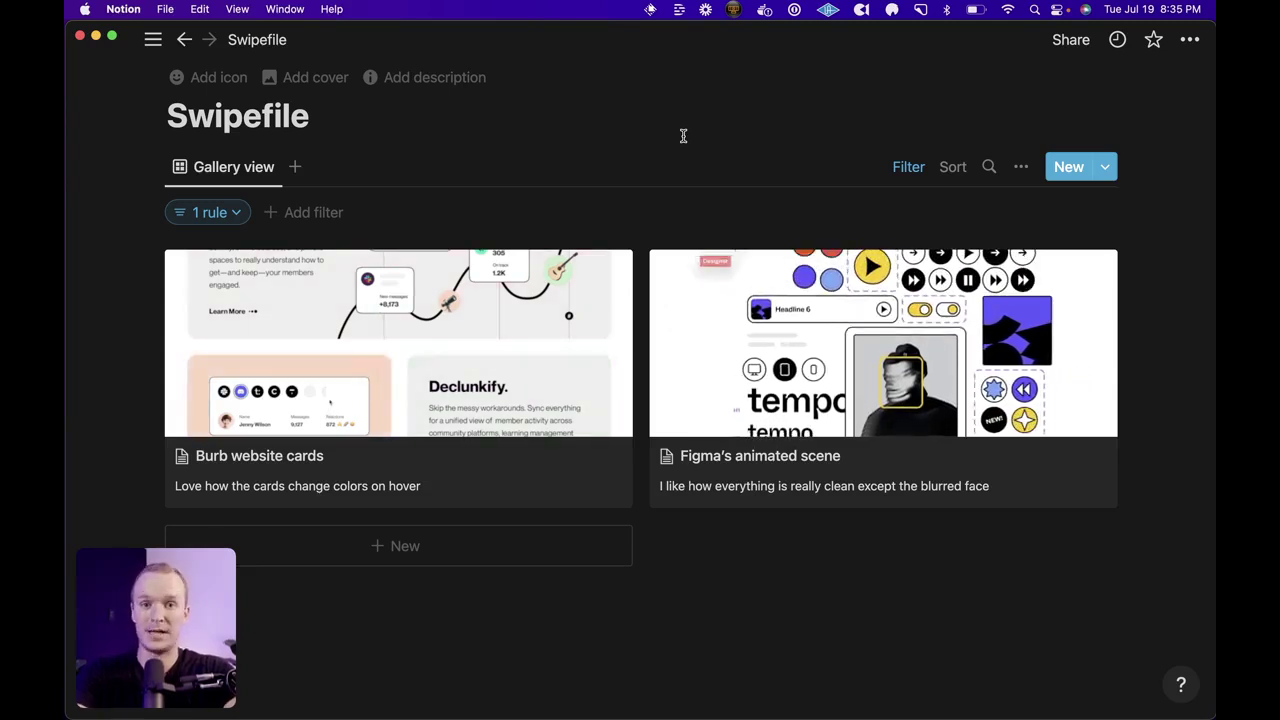
Step: Find the Design Inspiration page through search and show its Card UI view
key(super+p)
text(design insrpi)
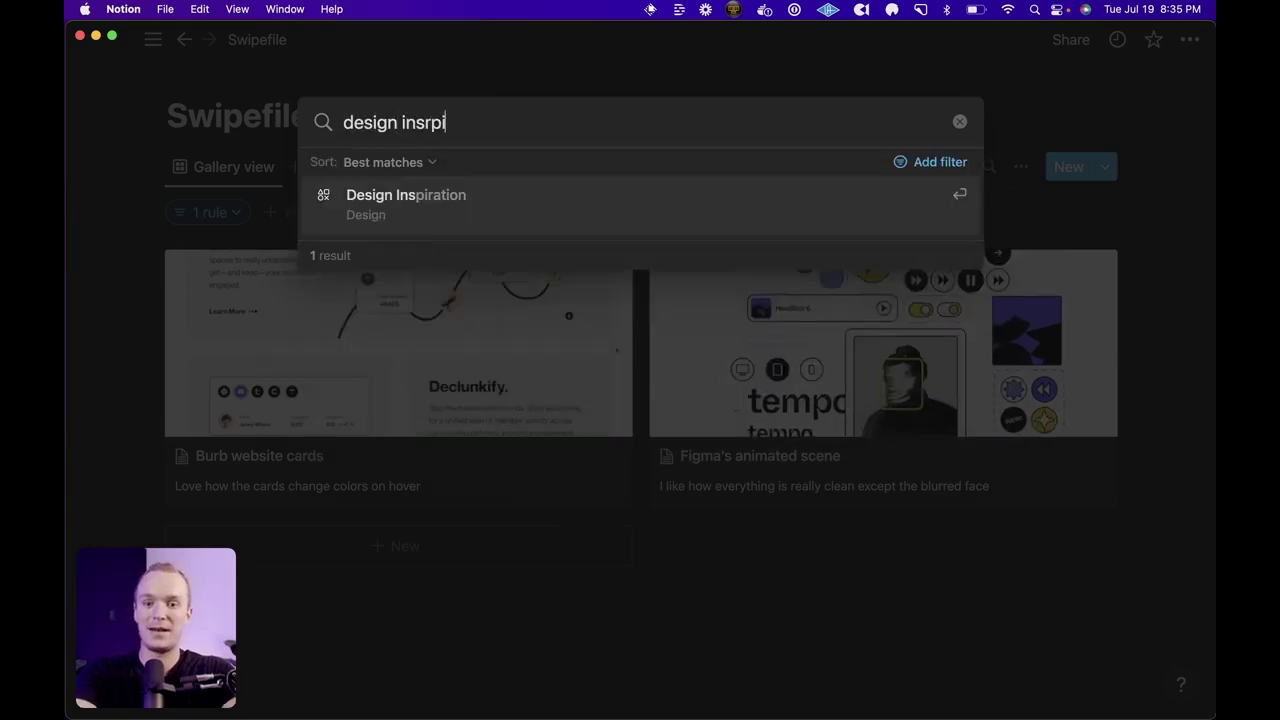
key(Return)
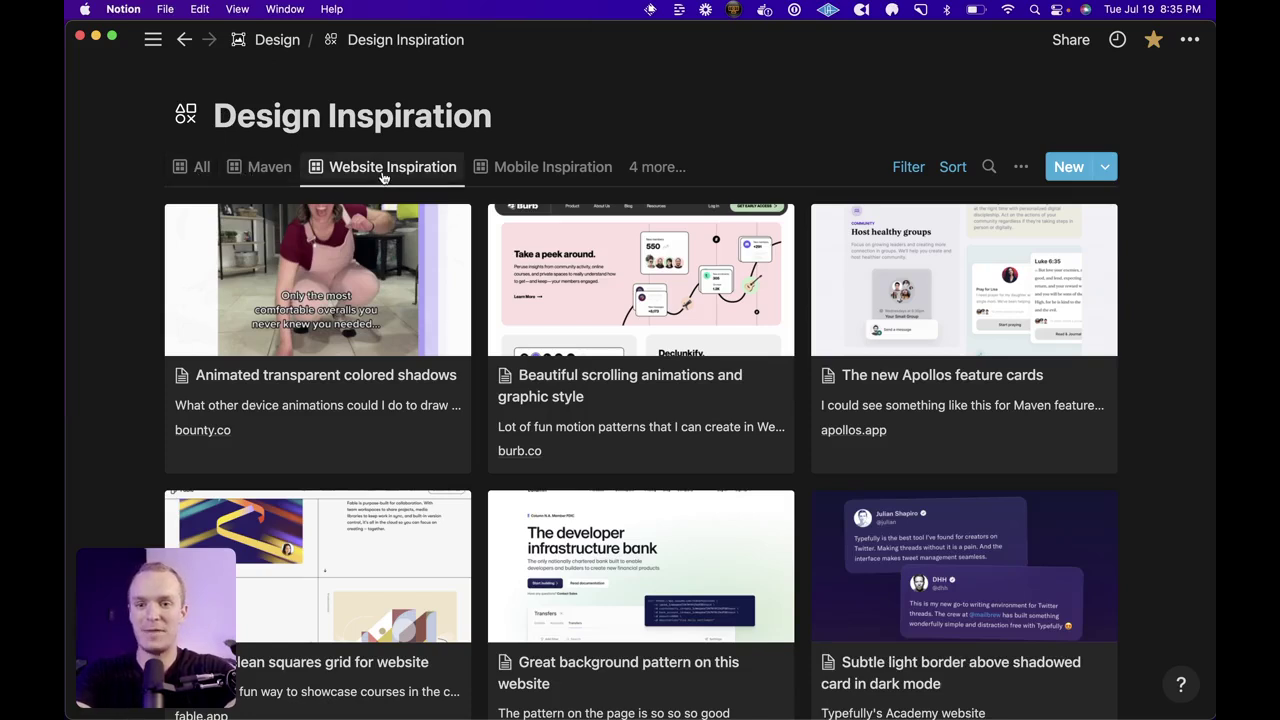
click(673, 174)
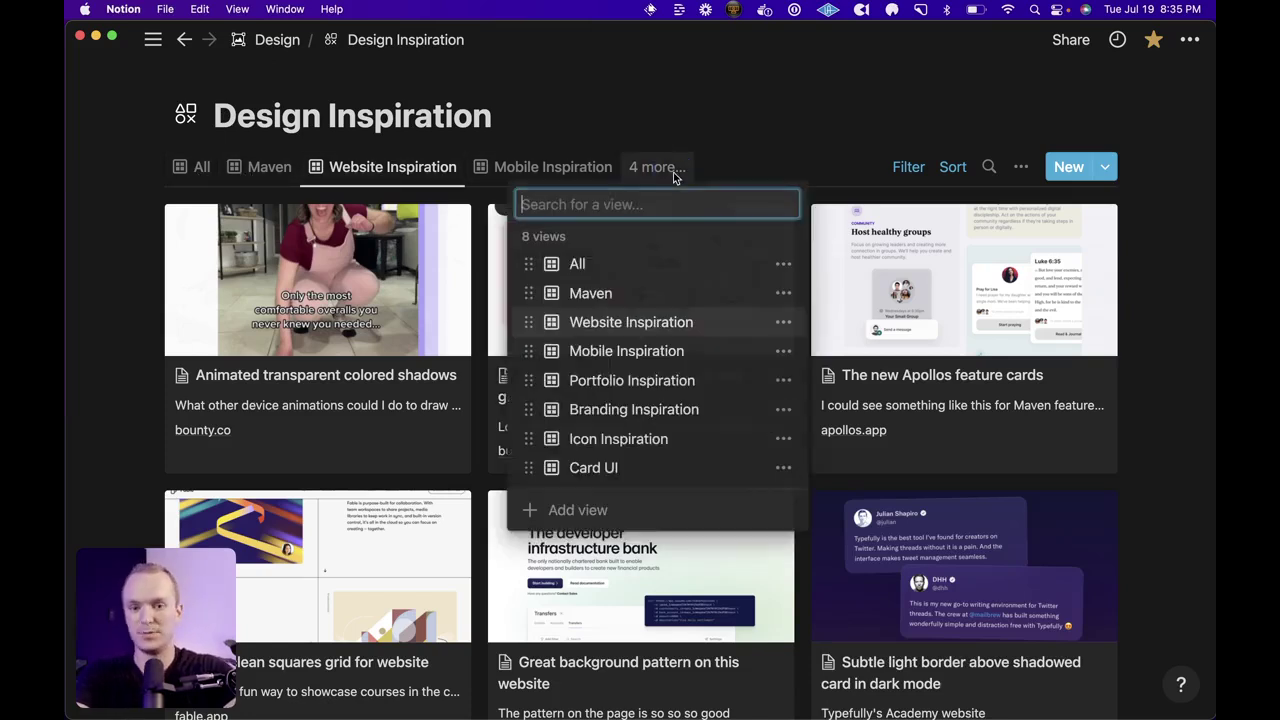
click(597, 469)
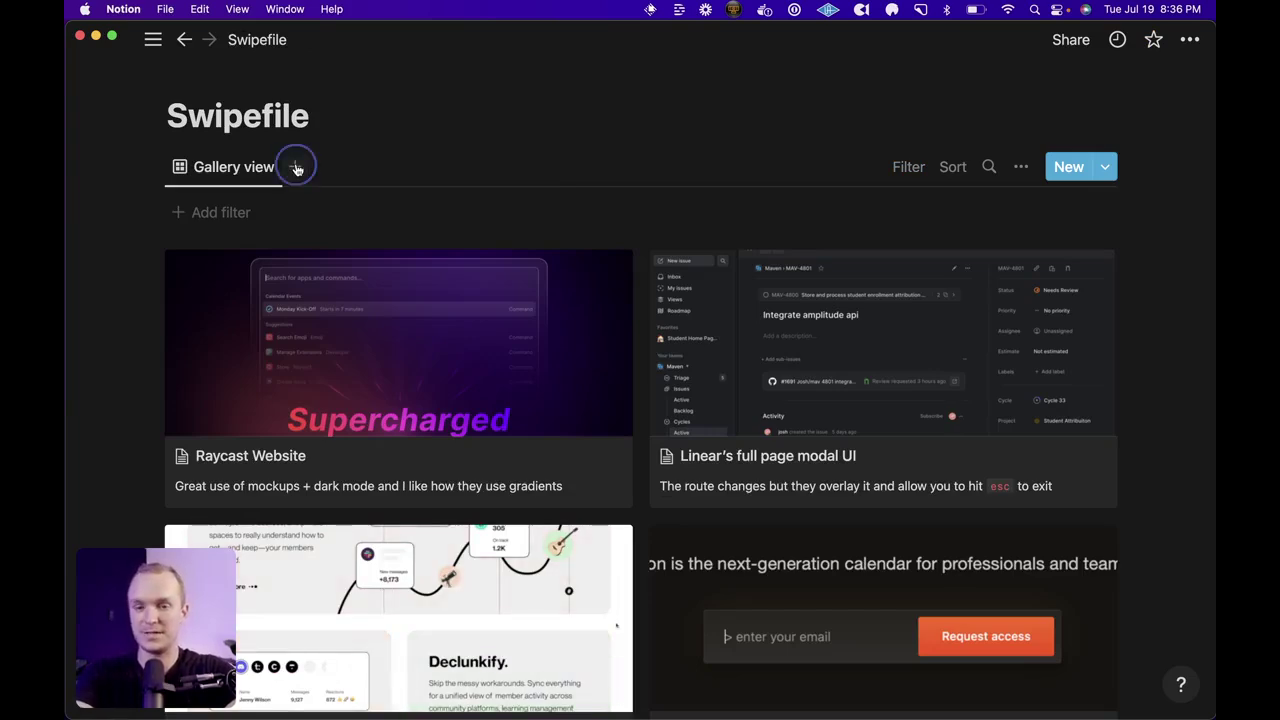
Step: Add a new Gallery view named Web Design to the Swipefile database with Large card size
click(296, 168)
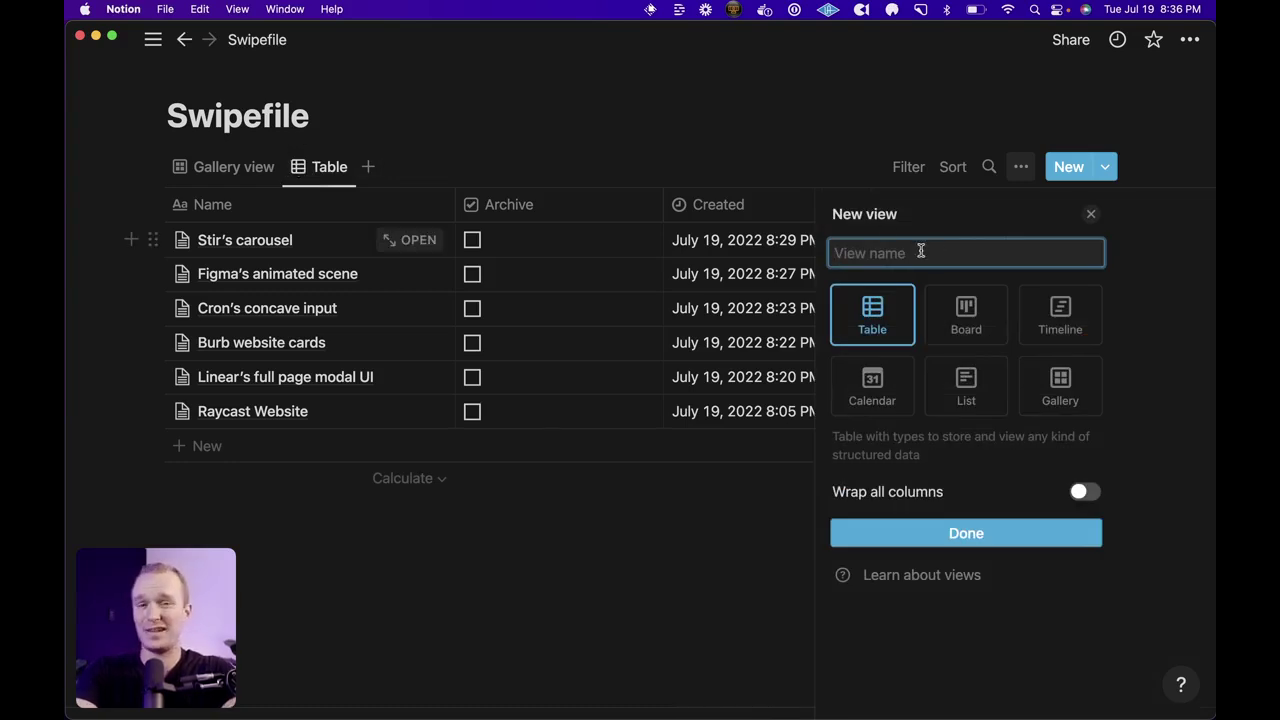
click(1055, 397)
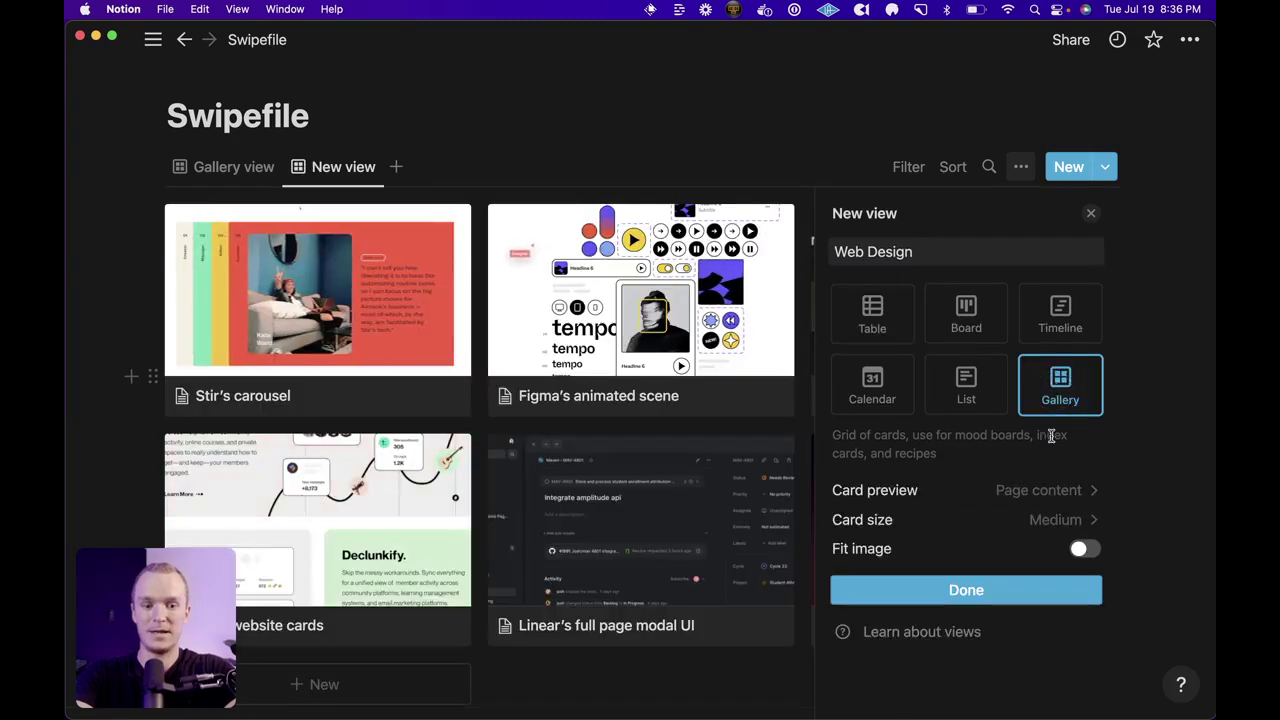
click(1074, 516)
click(940, 612)
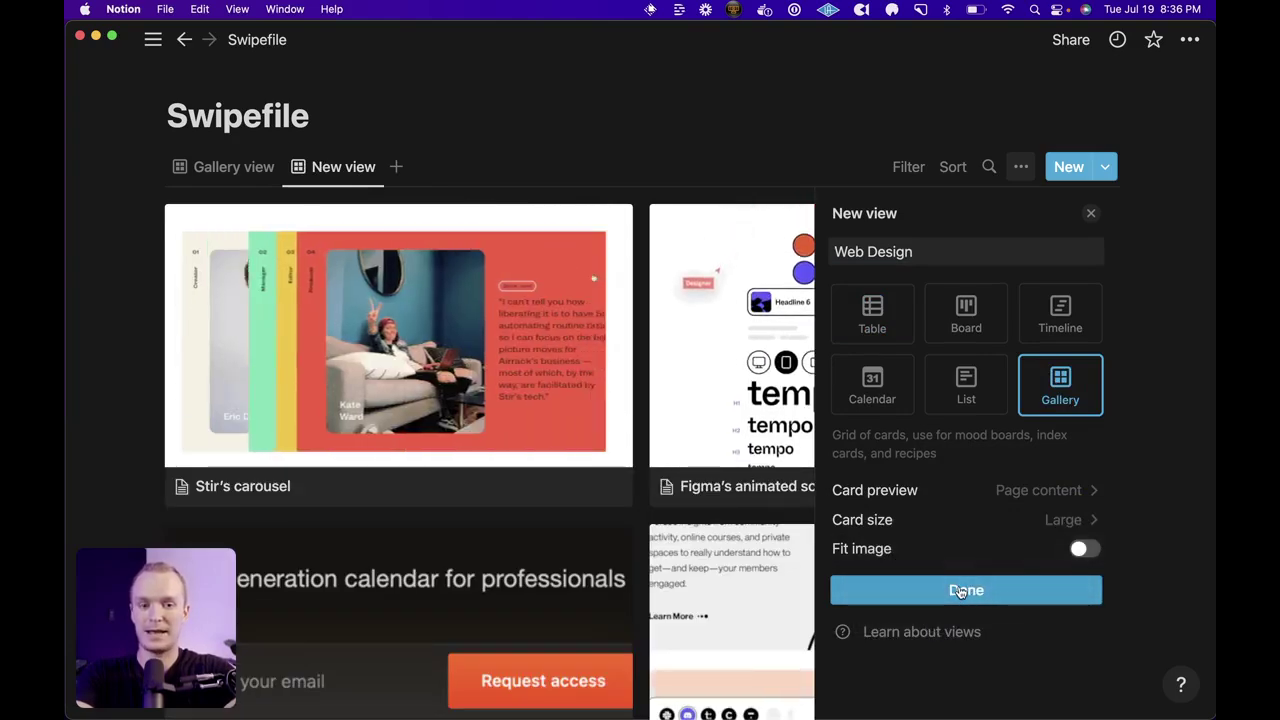
click(960, 591)
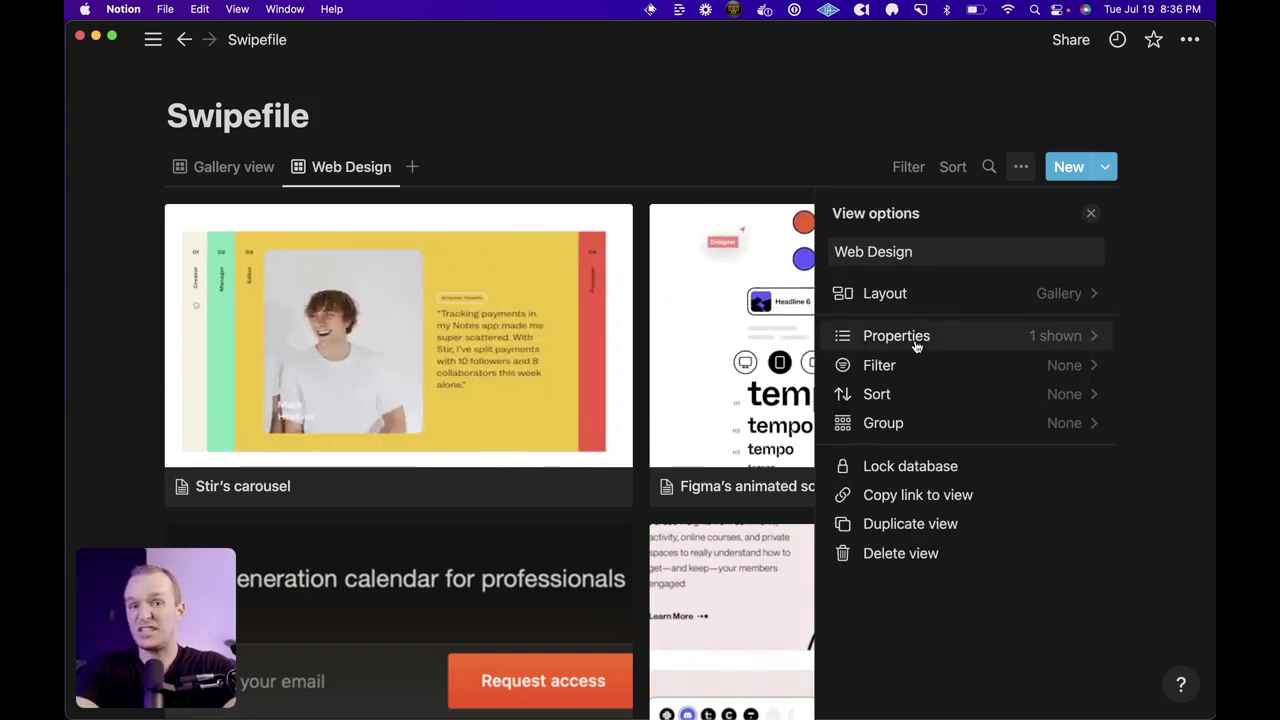
Step: Filter the Web Design view to entries whose Tag contains Web Design and look through the resulting cards
click(1066, 368)
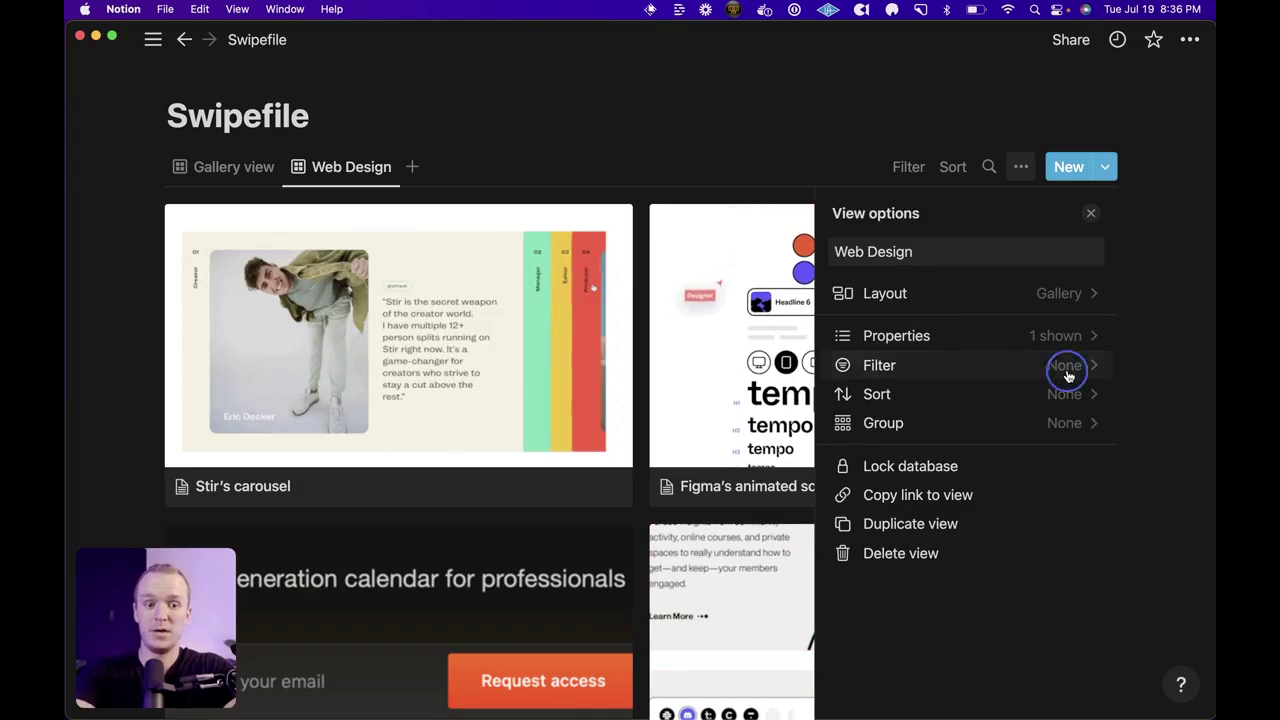
click(901, 390)
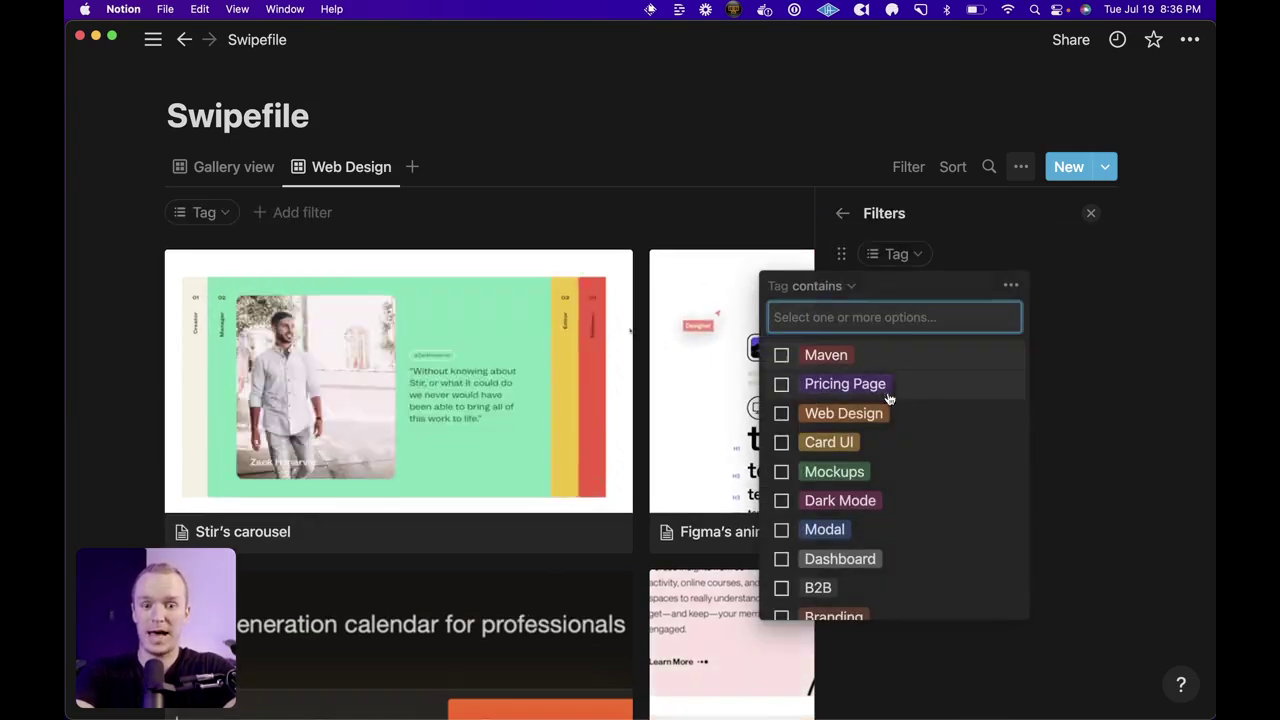
click(782, 413)
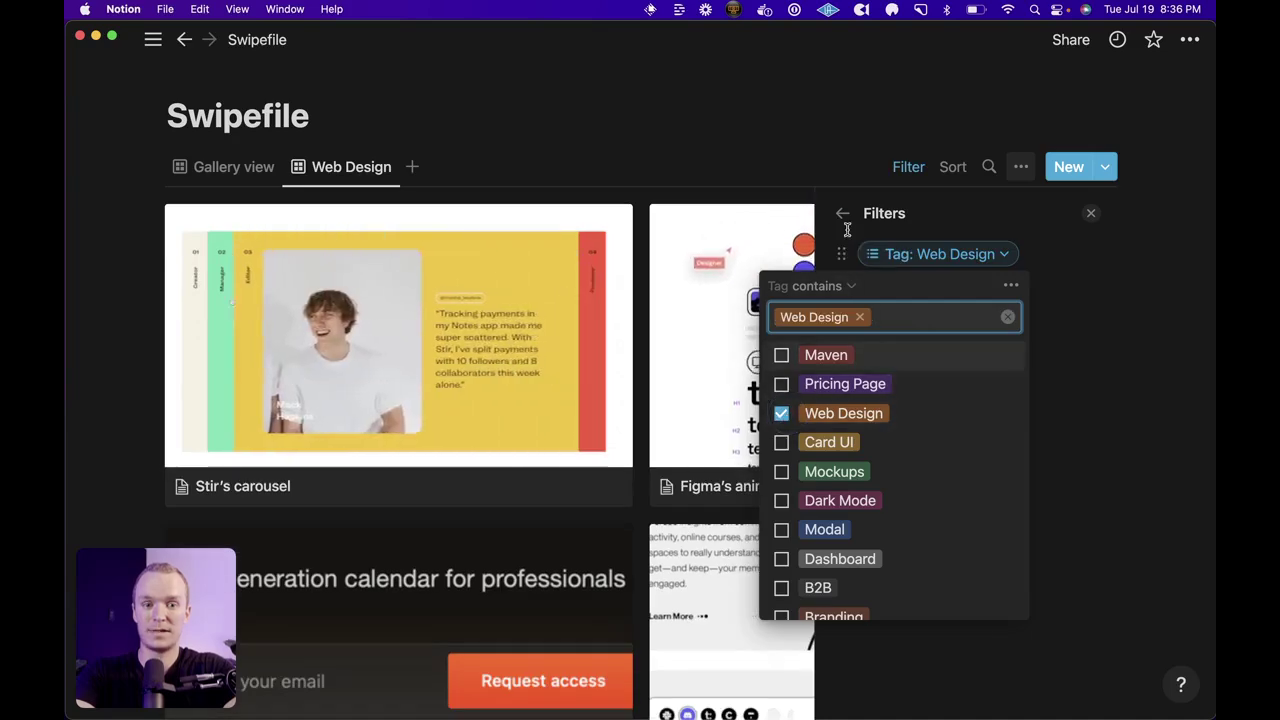
click(842, 216)
click(843, 213)
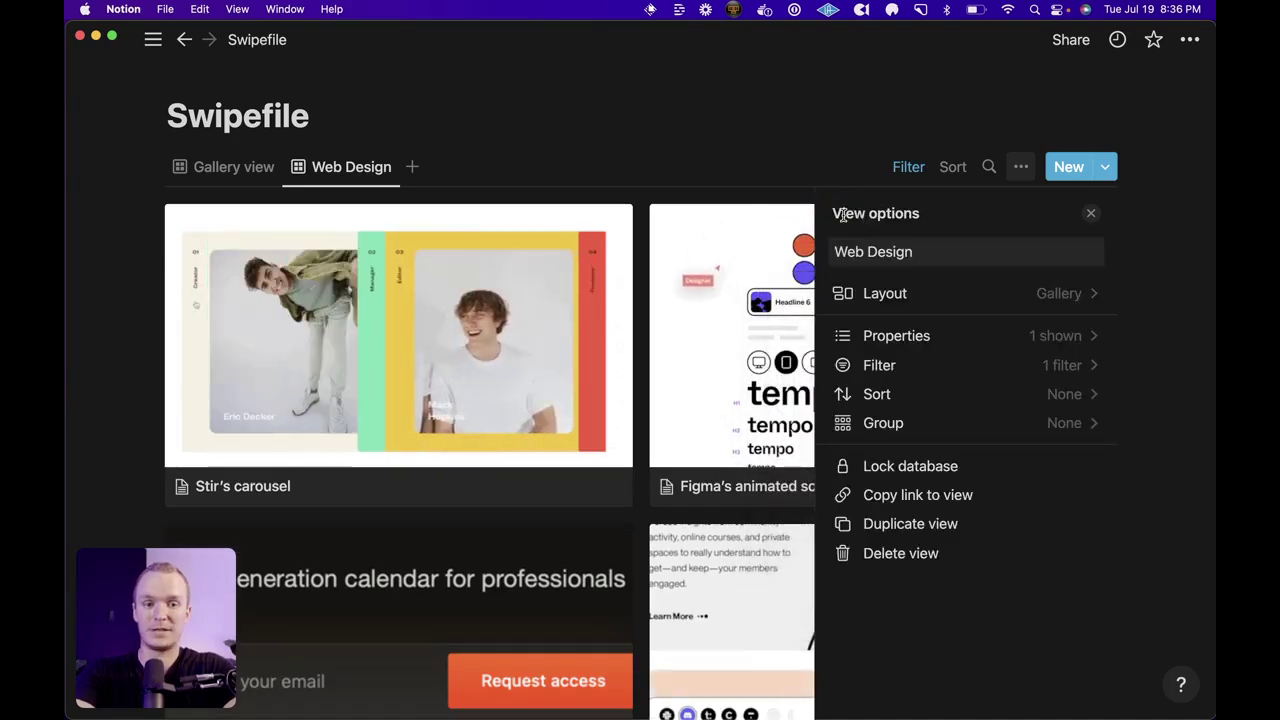
click(1091, 213)
scroll(678, 383, down, 1)
scroll(678, 384, down, 8)
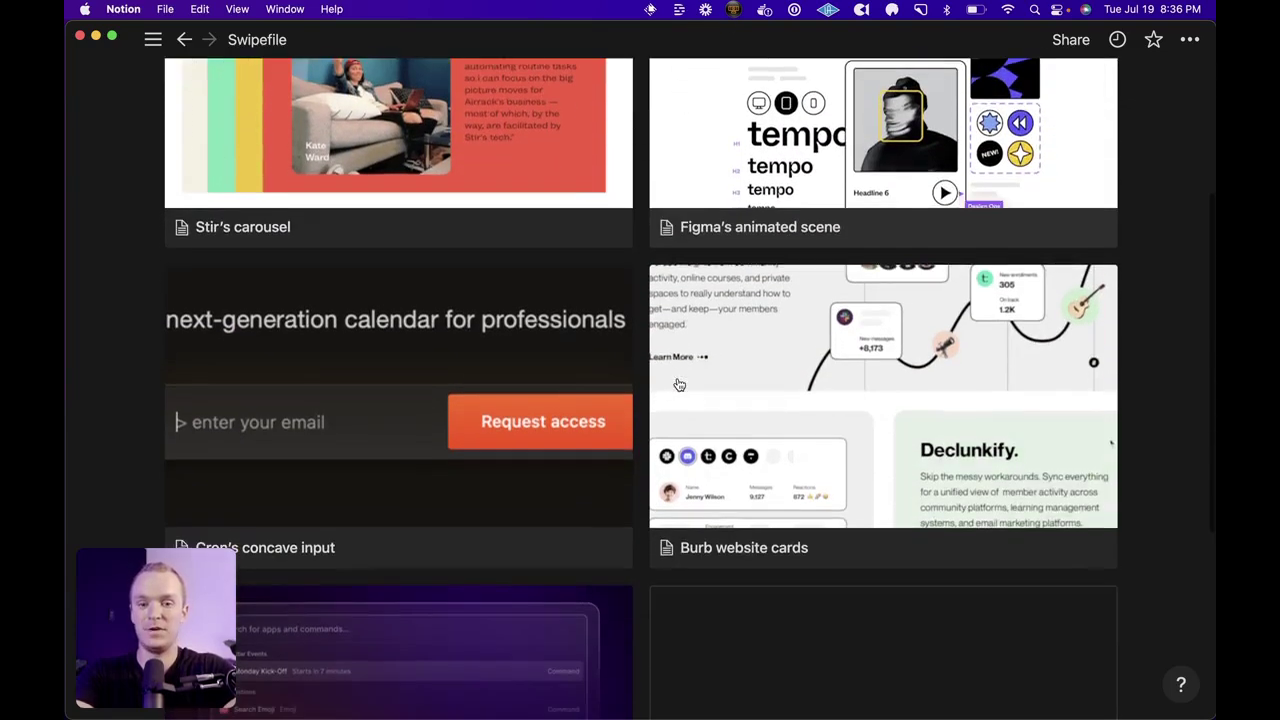
scroll(678, 384, up, 10)
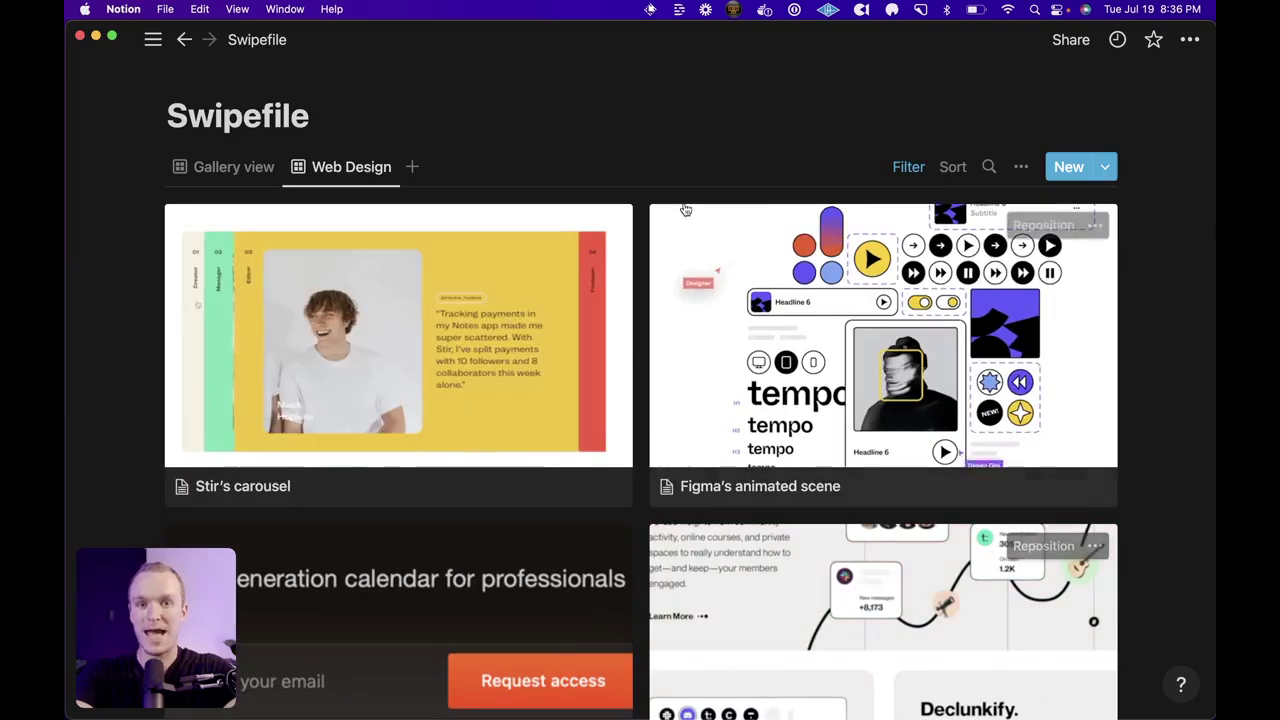
Step: Rename the original unfiltered Gallery view of the Swipefile database to "A"
click(236, 170)
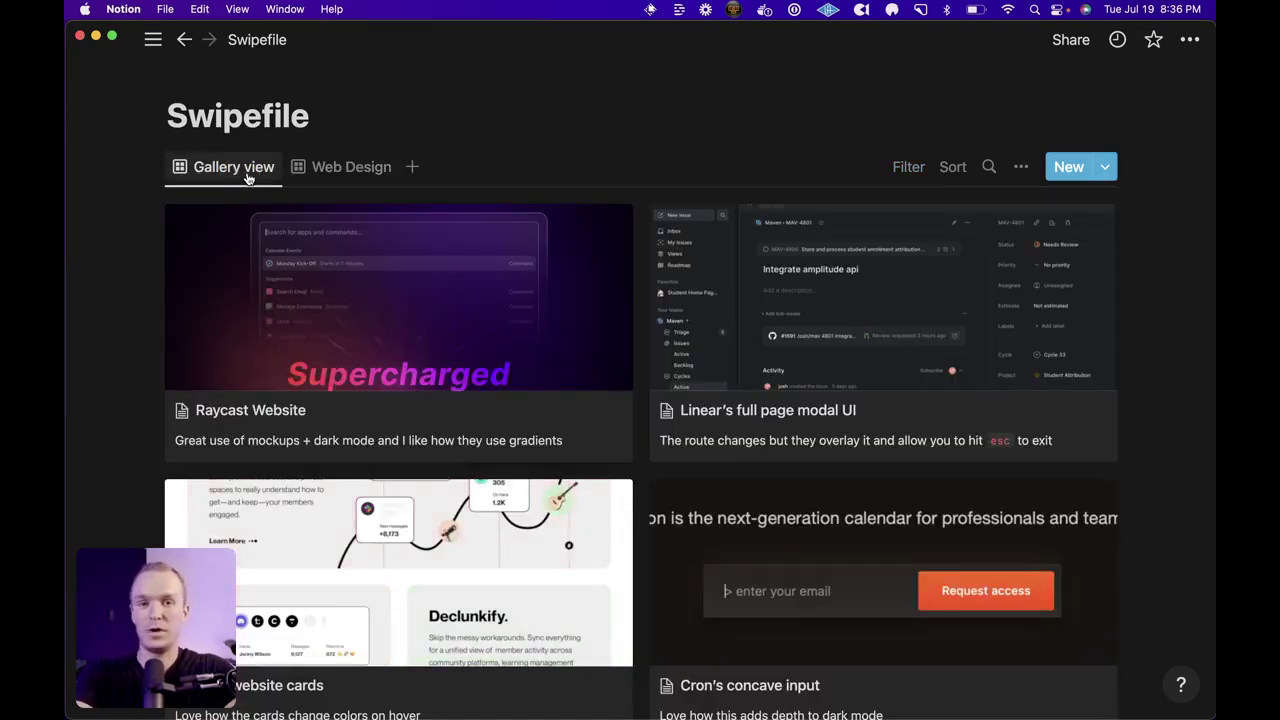
click(248, 175)
click(260, 206)
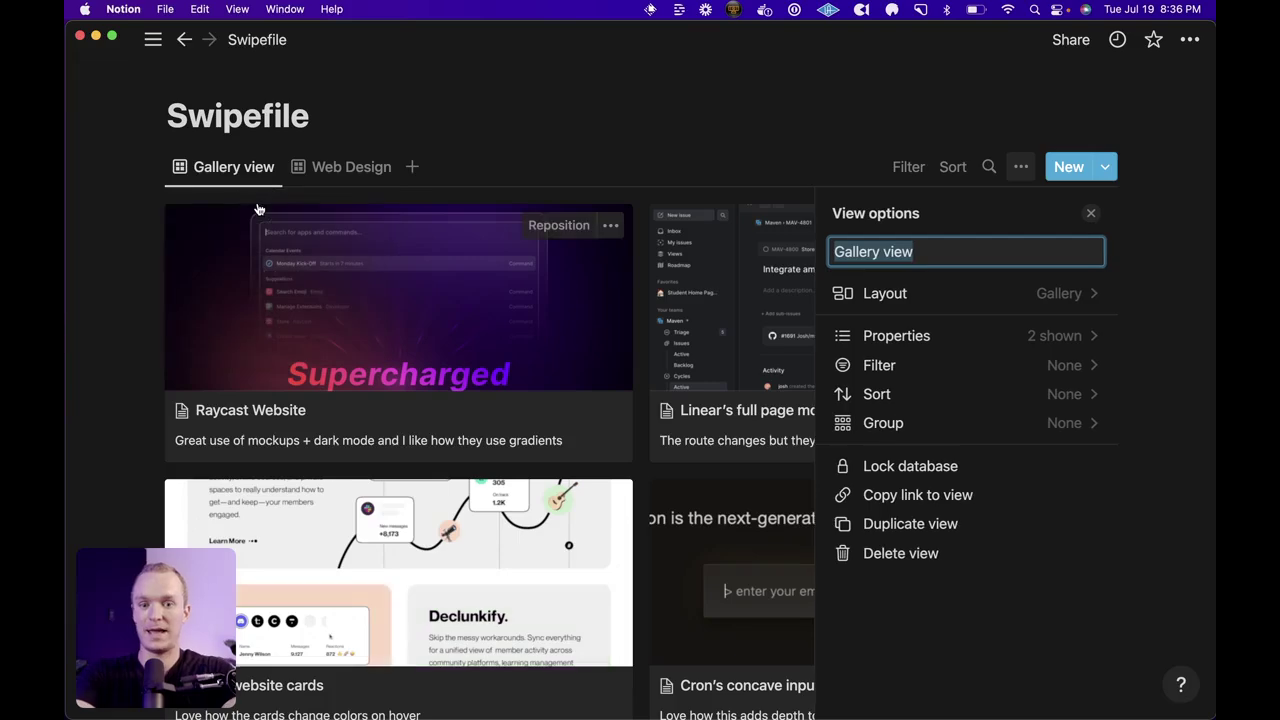
text(A)
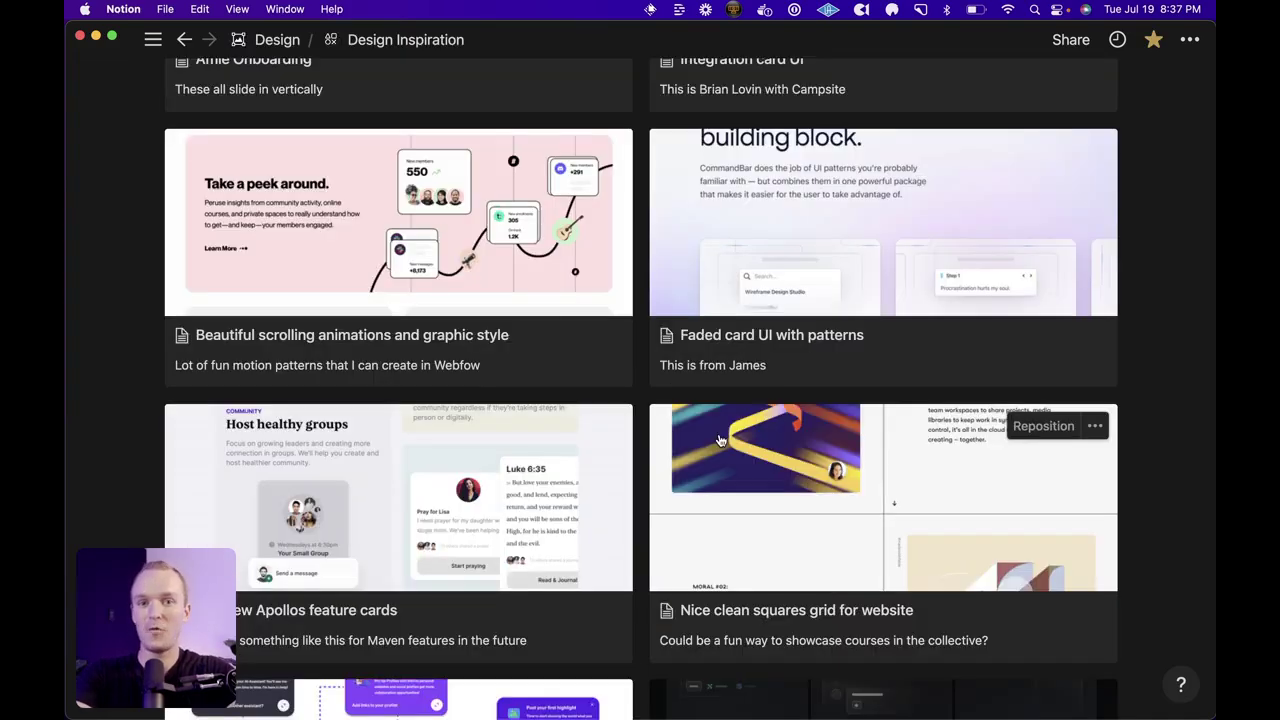
Step: Browse the saved cards throughout the Design Inspiration gallery, examining the website, icon and card UI examples
scroll(720, 440, down, 5)
scroll(720, 440, down, 5)
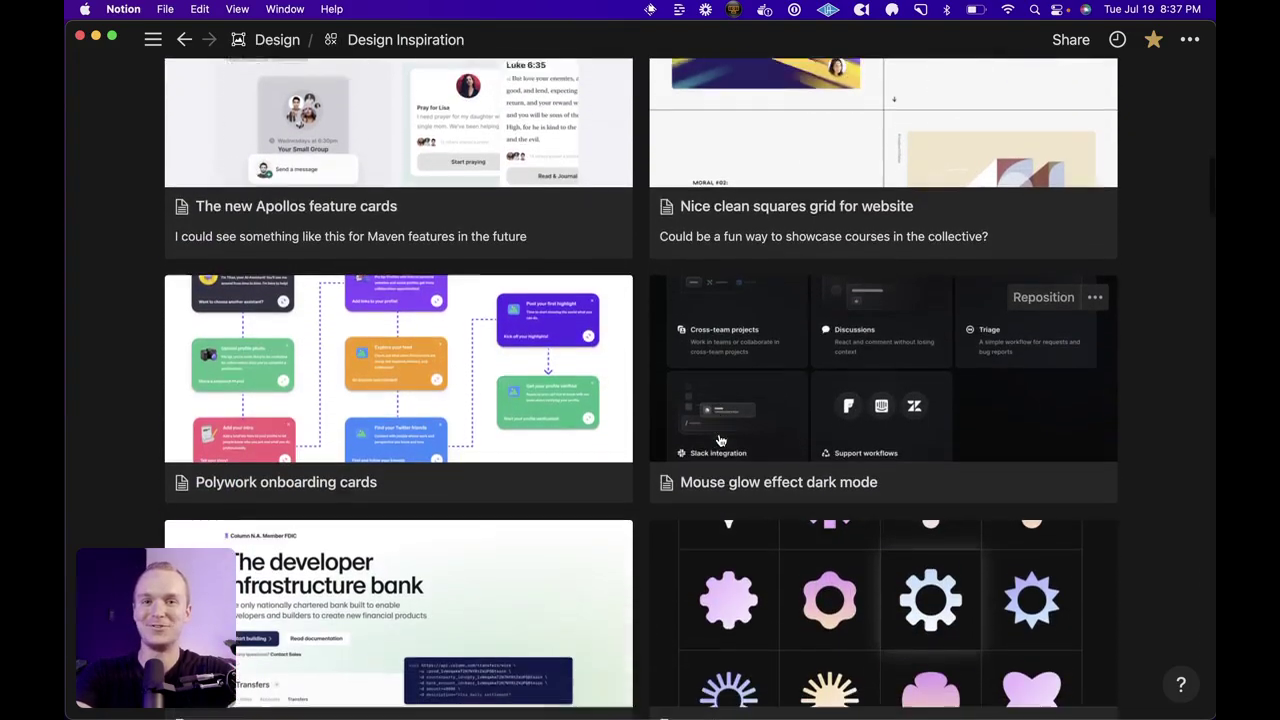
scroll(720, 440, down, 7)
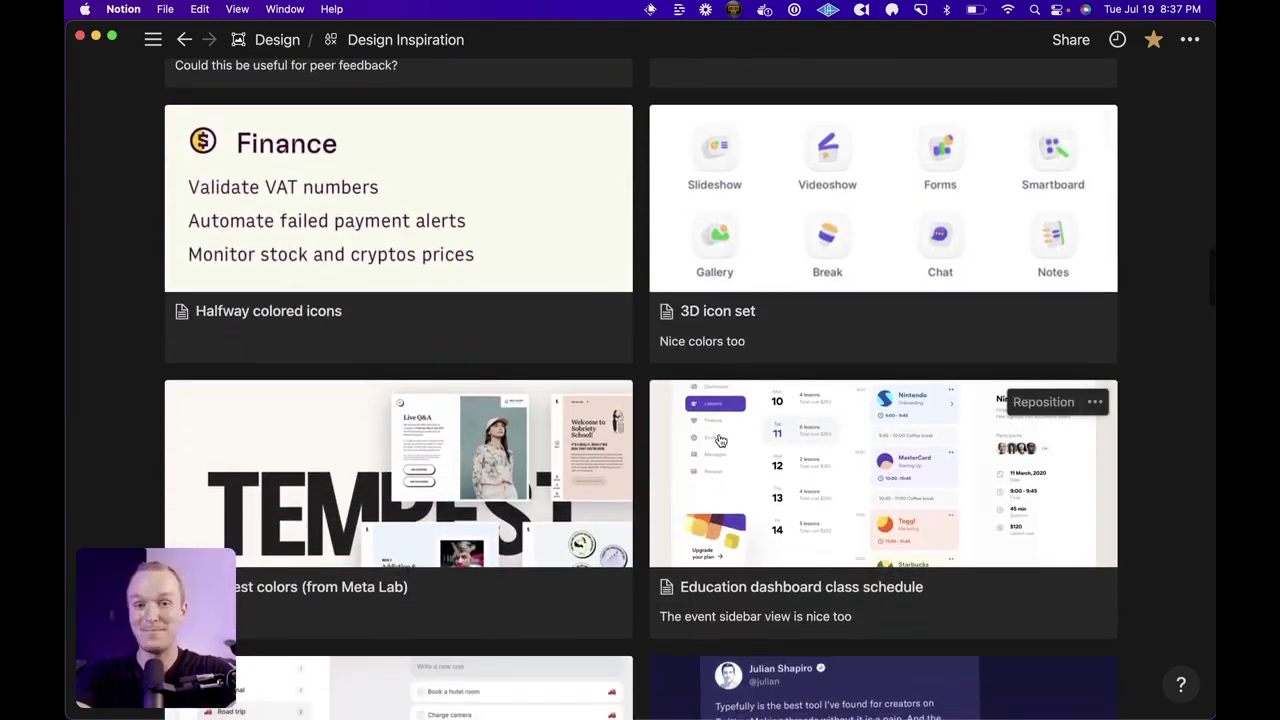
scroll(720, 440, down, 5)
scroll(720, 441, down, 1)
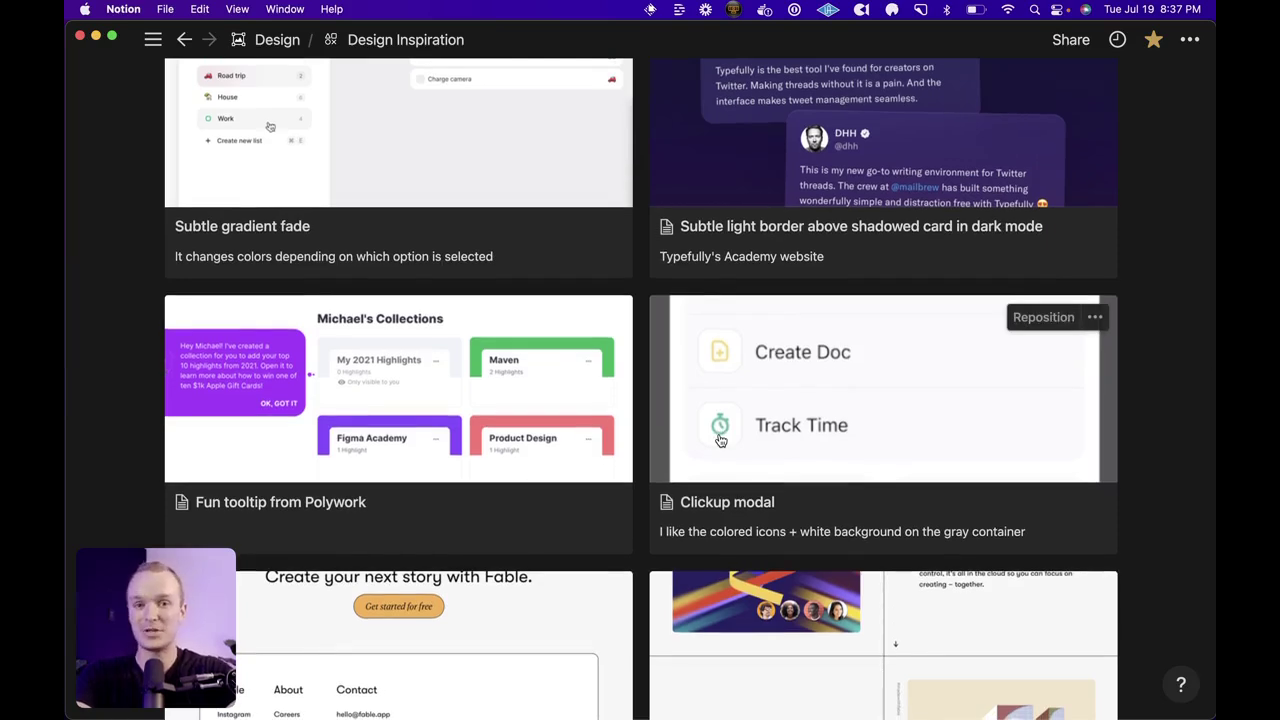
scroll(720, 440, down, 5)
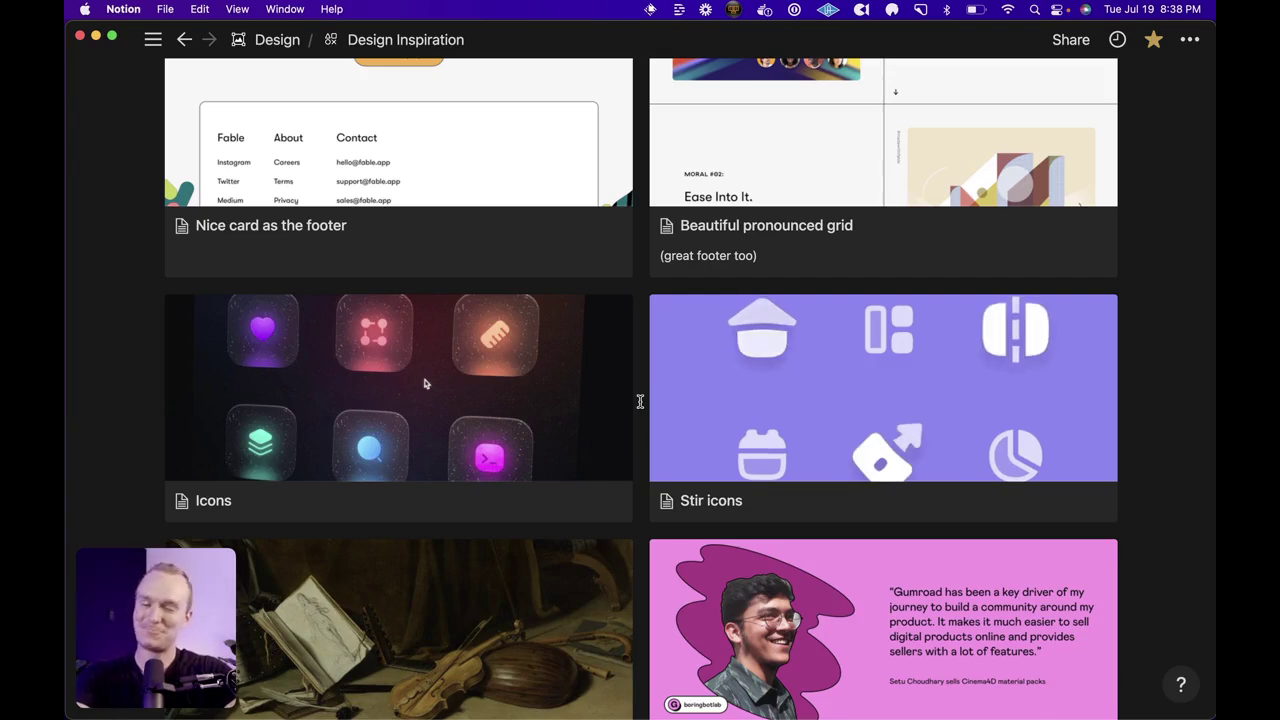
scroll(640, 401, down, 7)
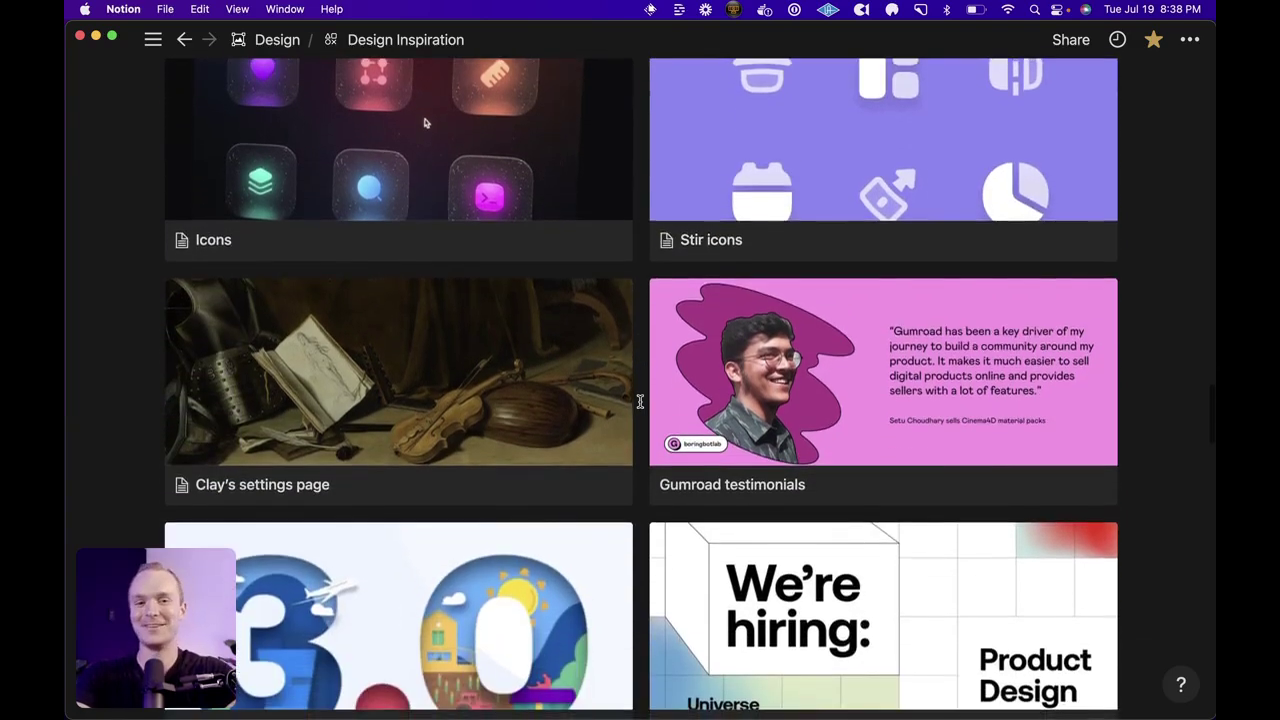
scroll(637, 344, down, 5)
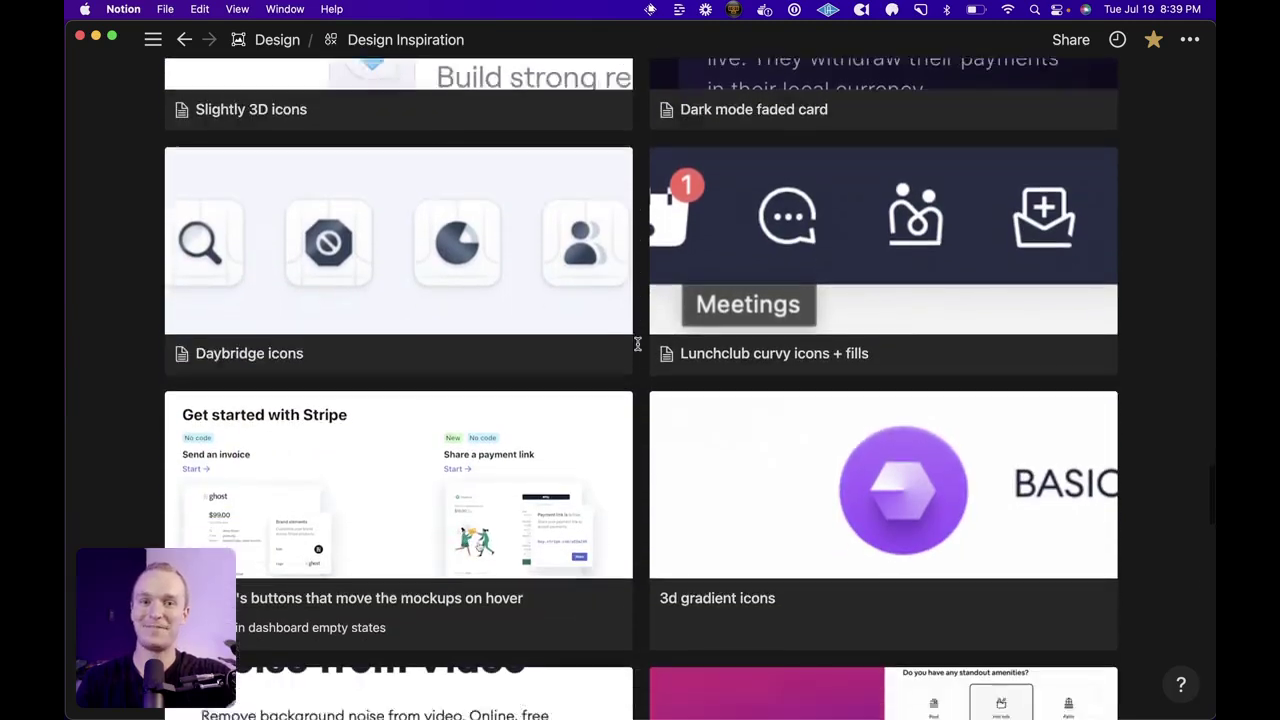